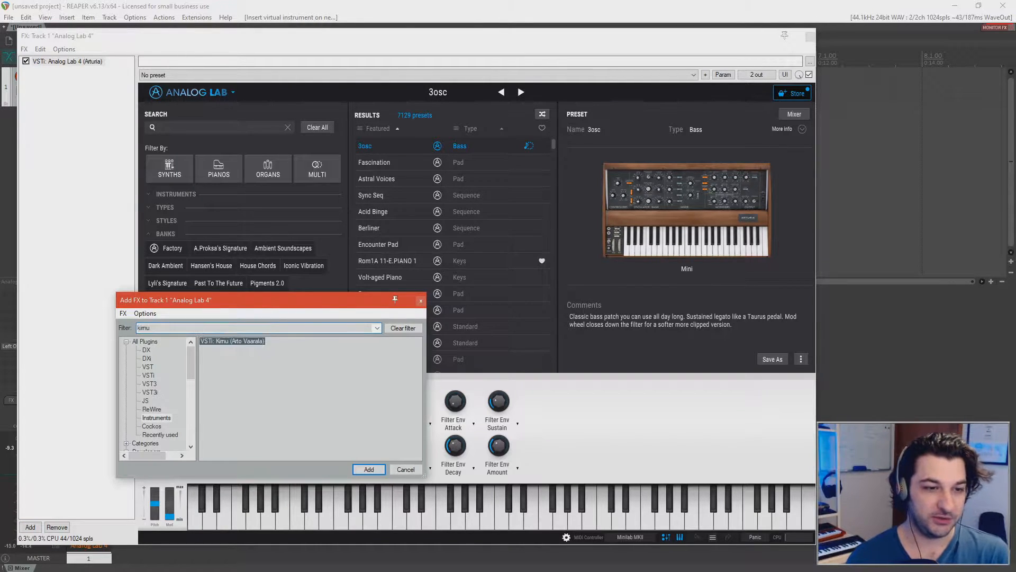
Add the Kirnu arpeggiator to track 1's effects chain and place it before Analog Lab 4.
{"action": "key", "text": "Return"}
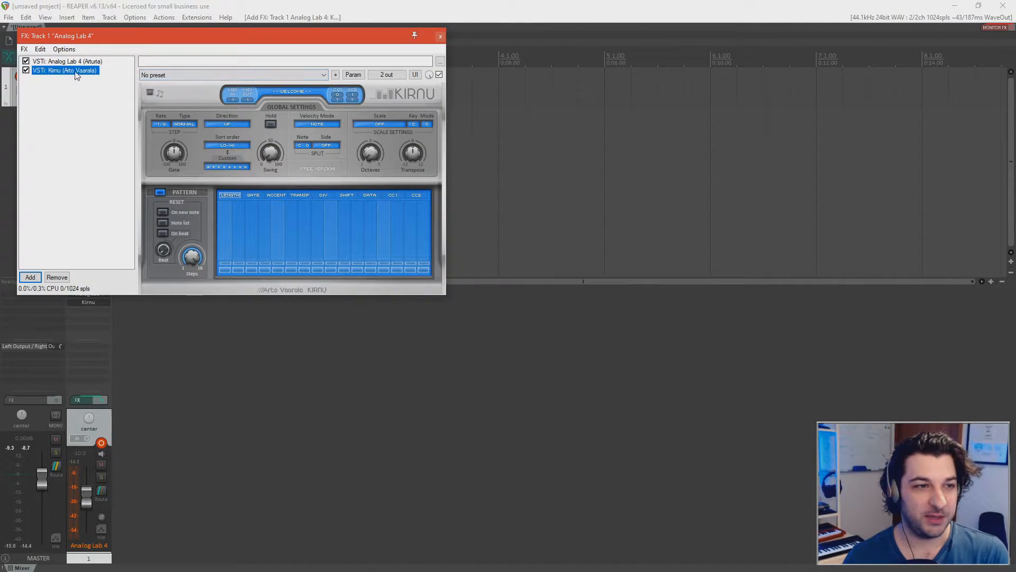
{"action": "left_click_drag", "start_coordinate": [78, 64], "coordinate": [78, 62]}
{"action": "left_click_drag", "start_coordinate": [254, 36], "coordinate": [366, 292]}
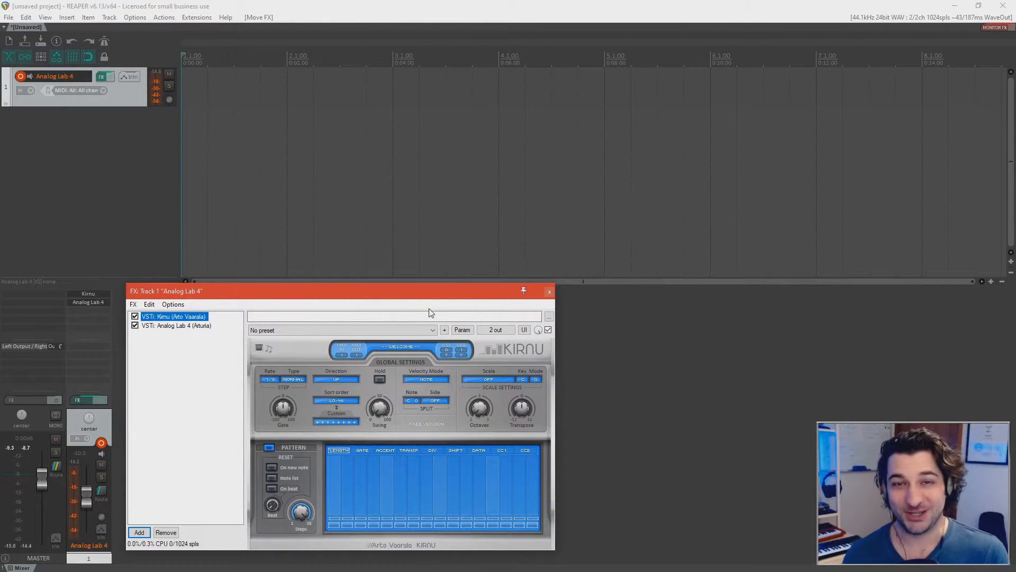
{"action": "left_click_drag", "start_coordinate": [441, 301], "coordinate": [893, 160]}
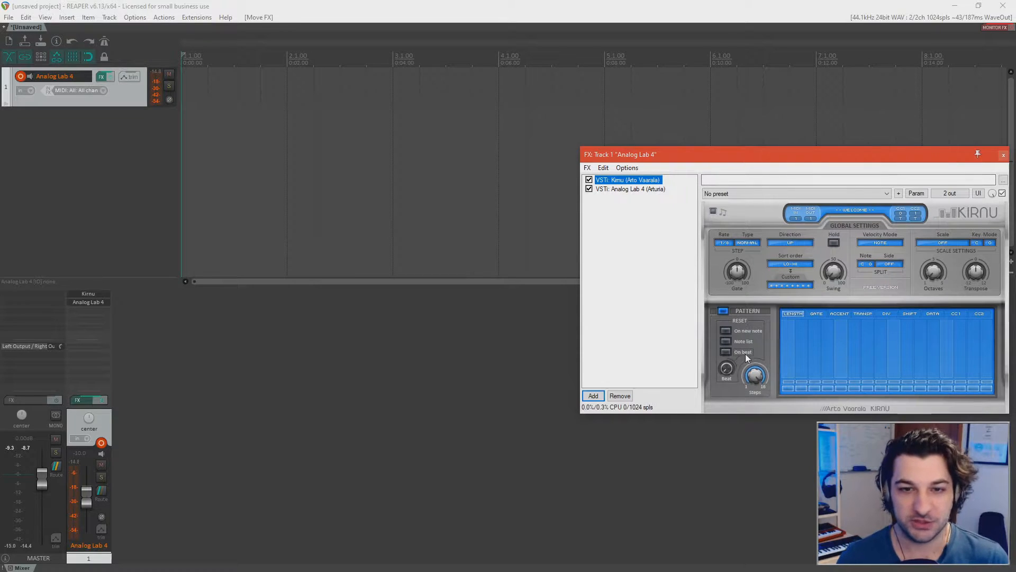
Set Kirnu's step rate to 1/16 and close the track's effects window.
{"action": "left_click", "coordinate": [729, 245]}
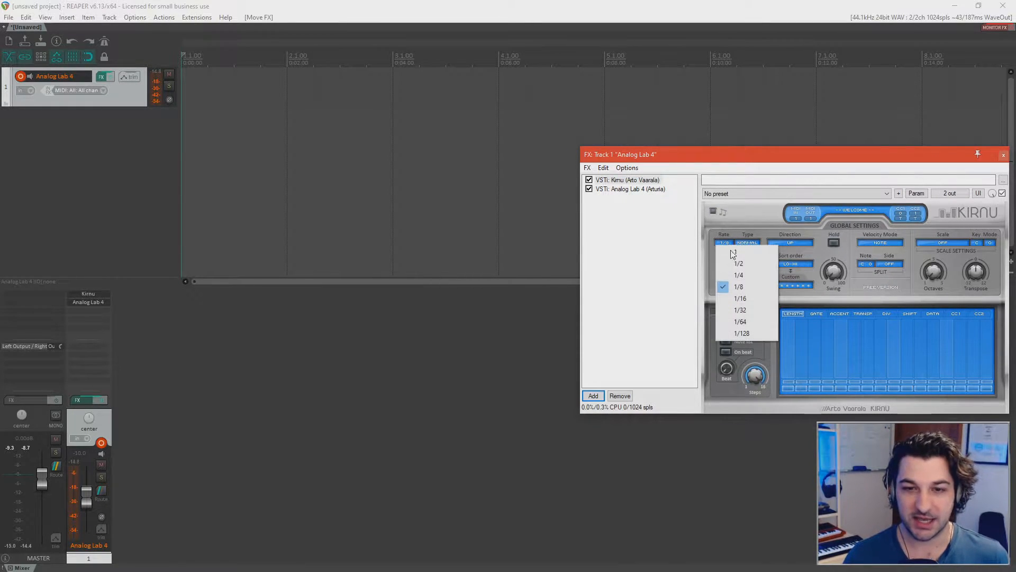
{"action": "left_click", "coordinate": [751, 300]}
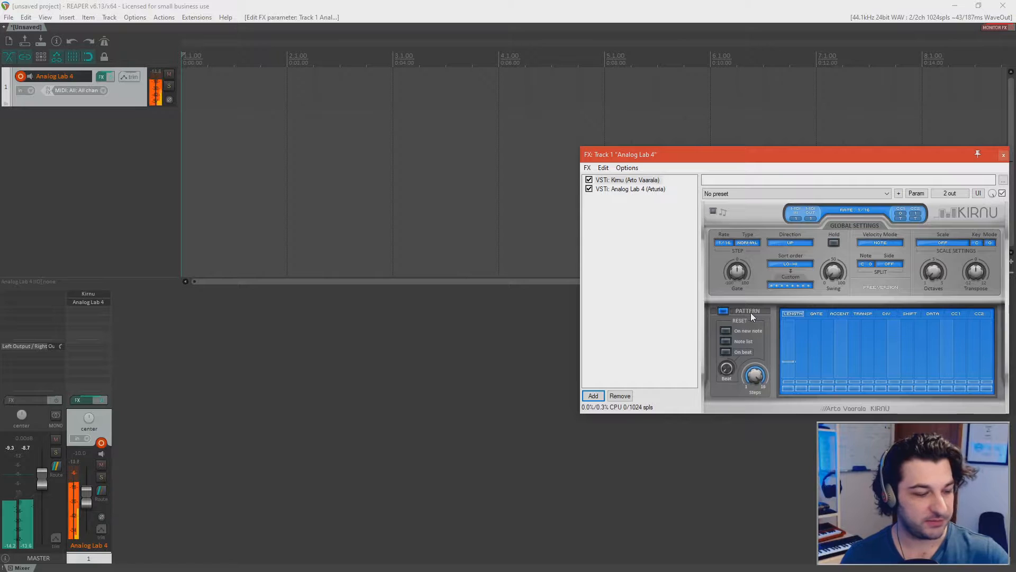
{"action": "left_click_drag", "start_coordinate": [799, 167], "coordinate": [393, 191]}
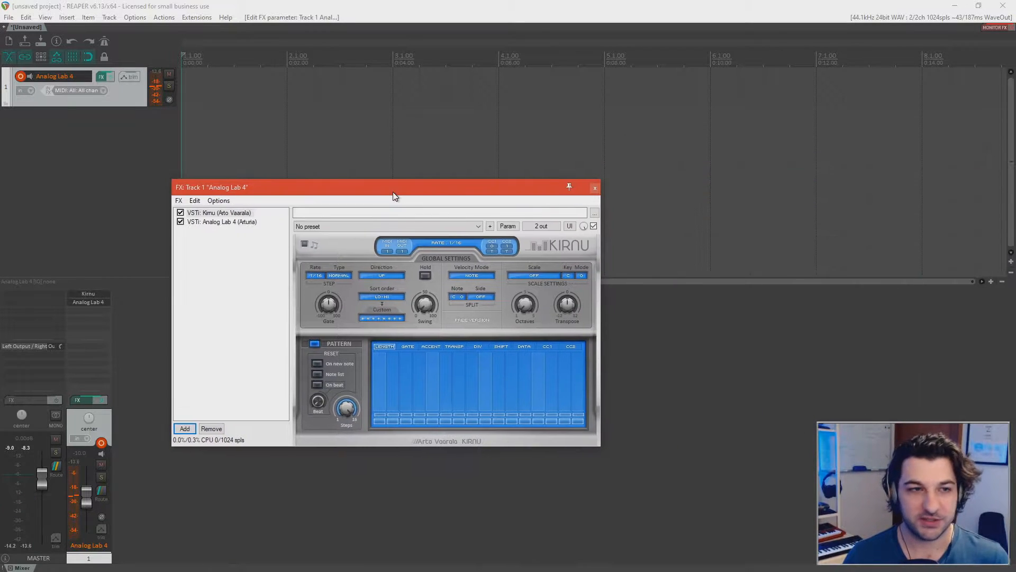
{"action": "left_click_drag", "start_coordinate": [481, 191], "coordinate": [609, 240]}
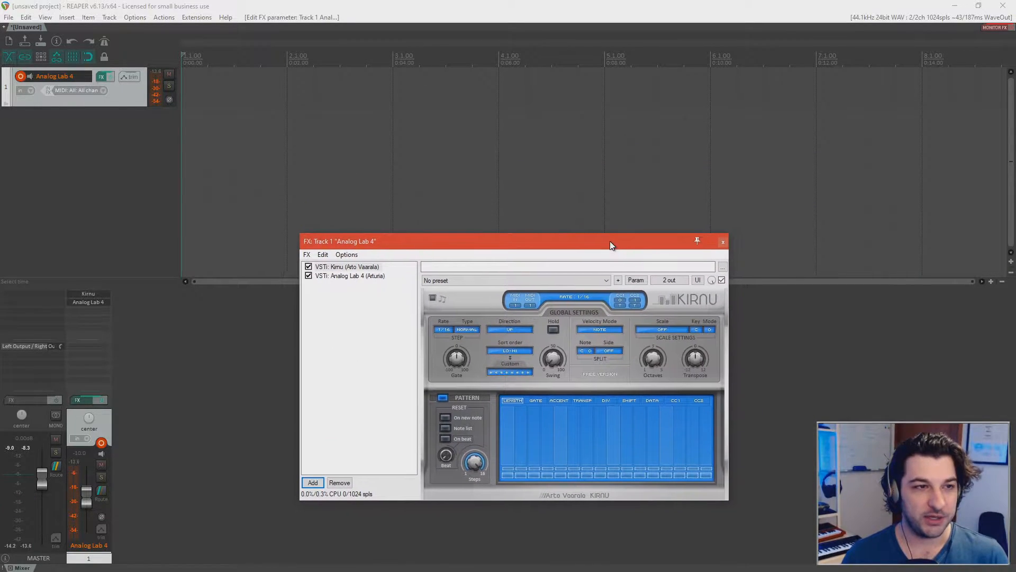
{"action": "left_click", "coordinate": [724, 241]}
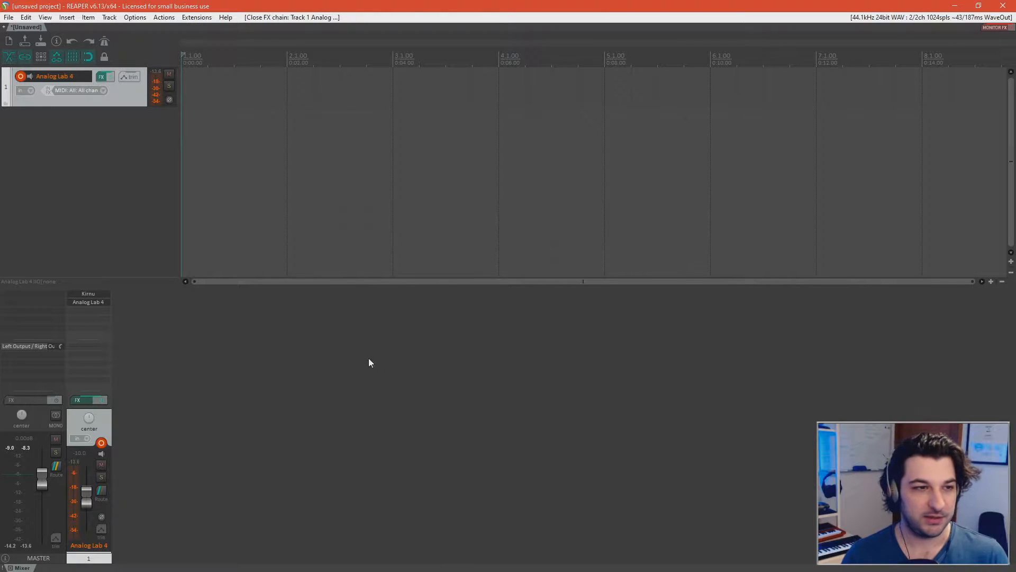
Show the transport bar and set the project tempo to 90 BPM.
{"action": "left_click", "coordinate": [45, 17]}
{"action": "left_click", "coordinate": [58, 118]}
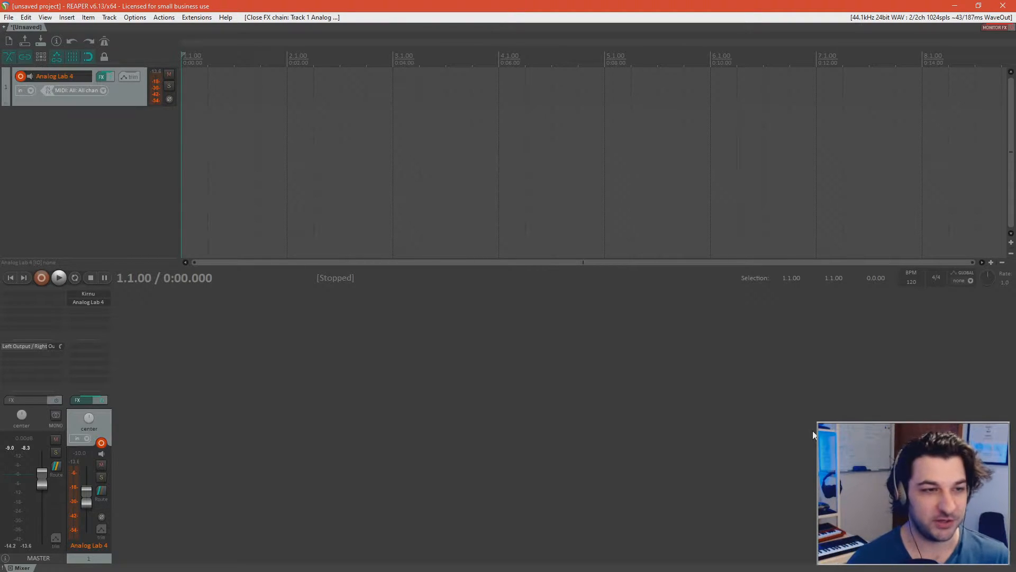
{"action": "left_click", "coordinate": [916, 277]}
{"action": "left_click", "coordinate": [916, 276]}
{"action": "left_click", "coordinate": [916, 276]}
{"action": "left_click", "coordinate": [916, 273]}
{"action": "left_click", "coordinate": [915, 273]}
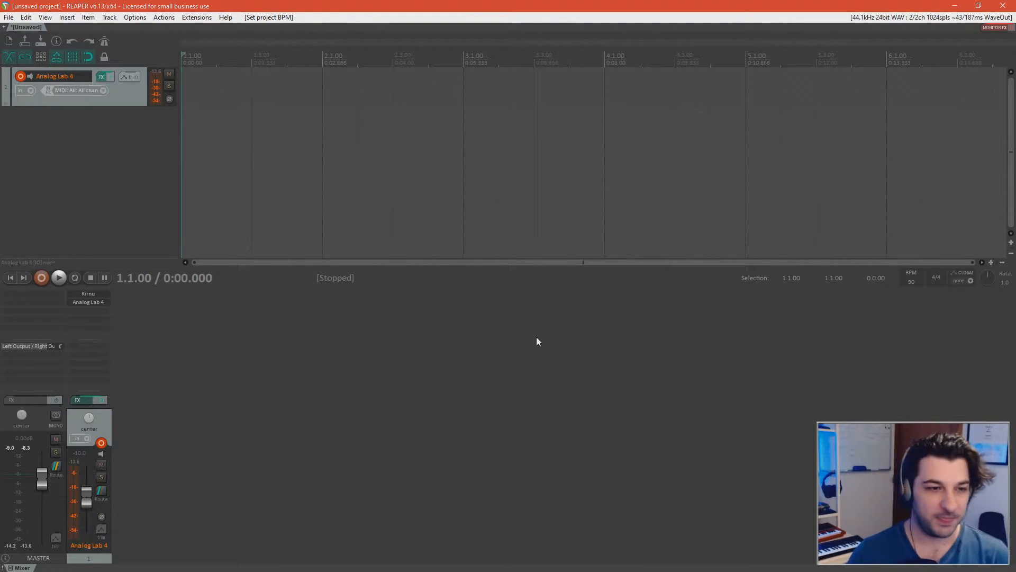
Rename the Analog Lab 4 track to BASS.
{"action": "double_click", "coordinate": [55, 77]}
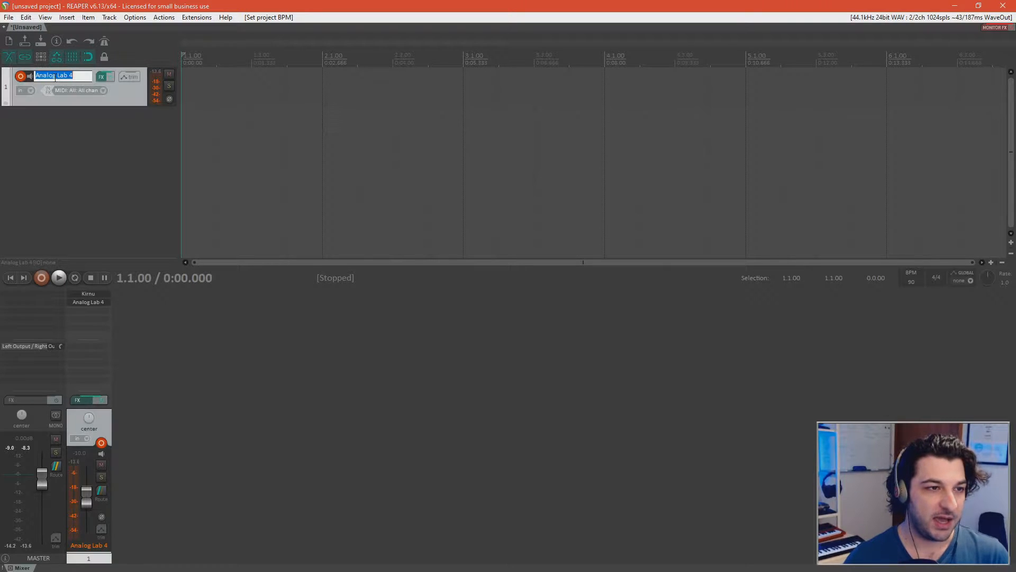
{"action": "type", "text": "BASS"}
{"action": "key", "text": "Return"}
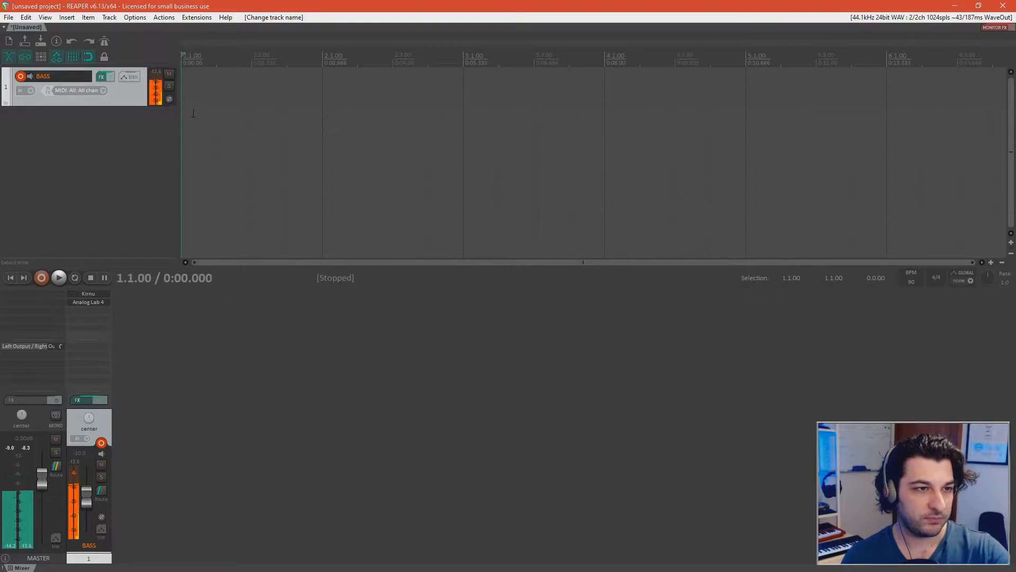
Turn off pattern steps 1, 5, 9 and 13 in the BASS track's Kirnu arpeggiator and close its effects window.
{"action": "left_click", "coordinate": [103, 77]}
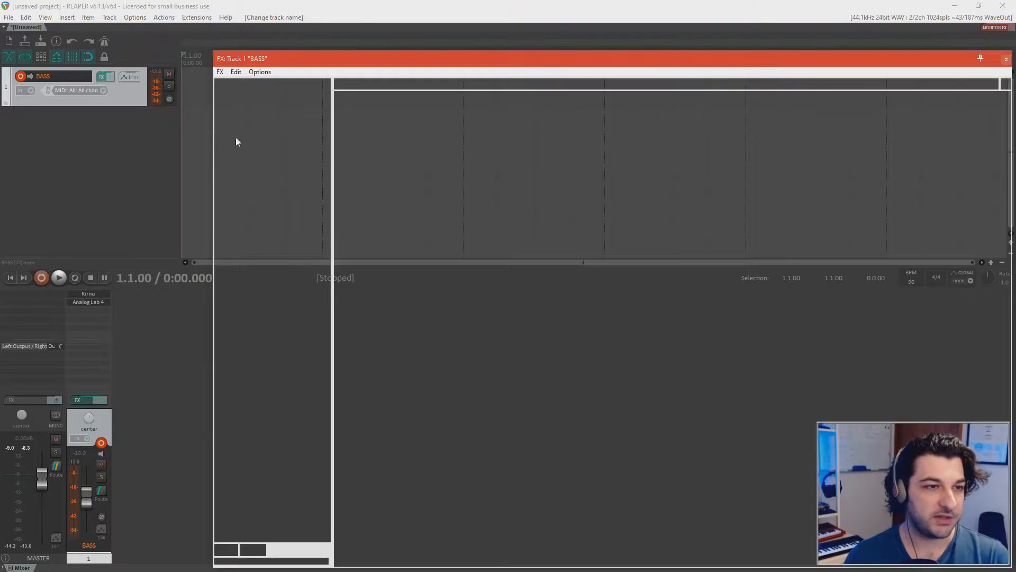
{"action": "left_click", "coordinate": [259, 83]}
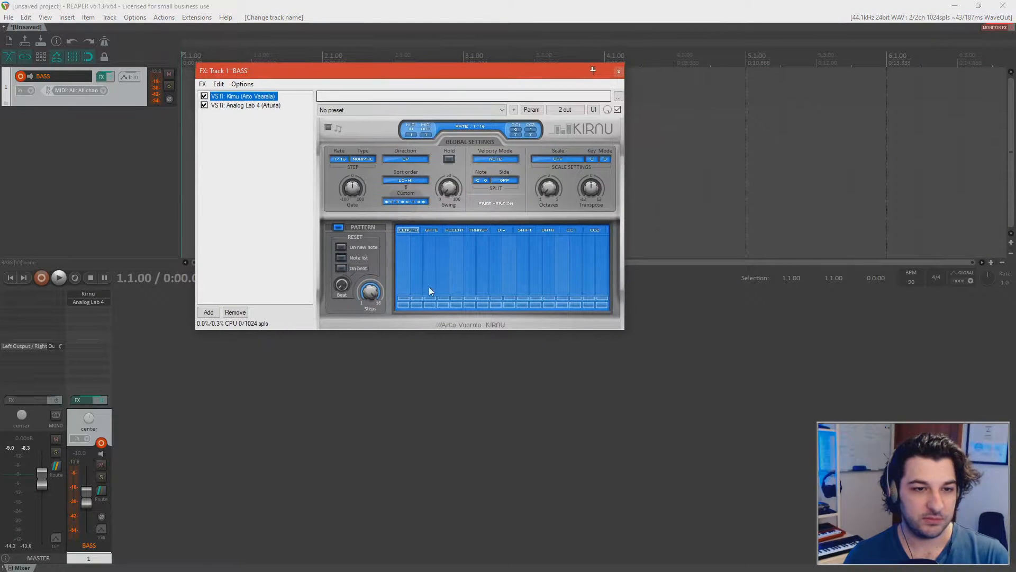
{"action": "left_click", "coordinate": [404, 305]}
{"action": "left_click", "coordinate": [456, 304]}
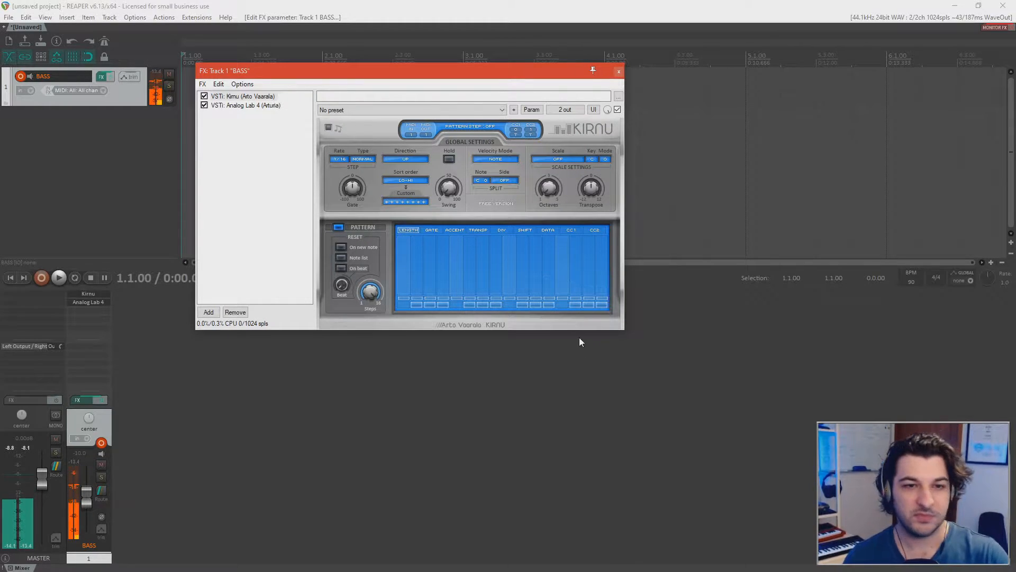
{"action": "left_click", "coordinate": [619, 72]}
Create a MIDI item on the BASS track from measure 2 to measure 6 and open it for editing.
{"action": "scroll", "coordinate": [370, 154], "scroll_direction": "down", "scroll_amount": 3}
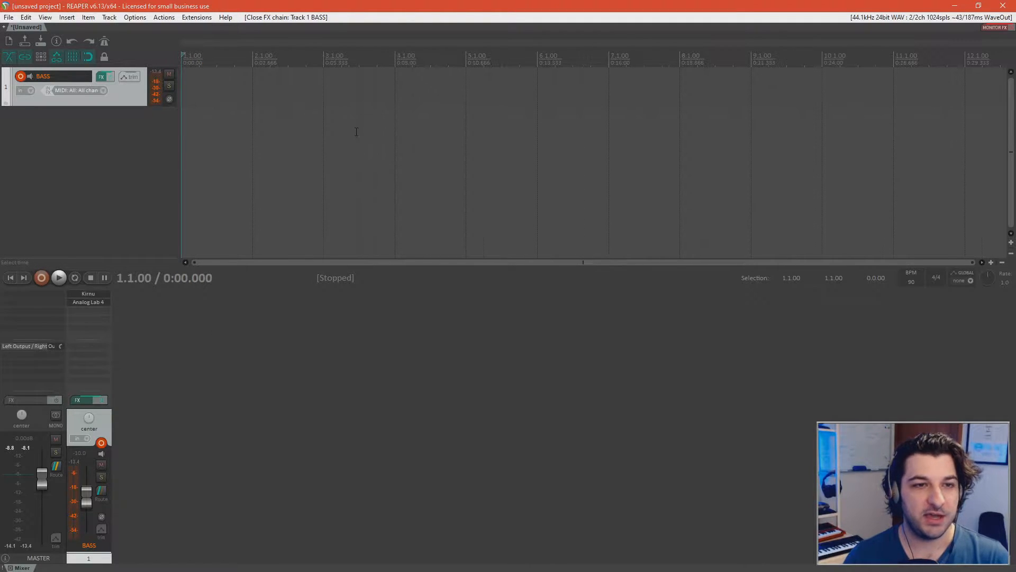
{"action": "left_click_drag", "start_coordinate": [256, 91], "coordinate": [539, 92]}
{"action": "double_click", "coordinate": [406, 91]}
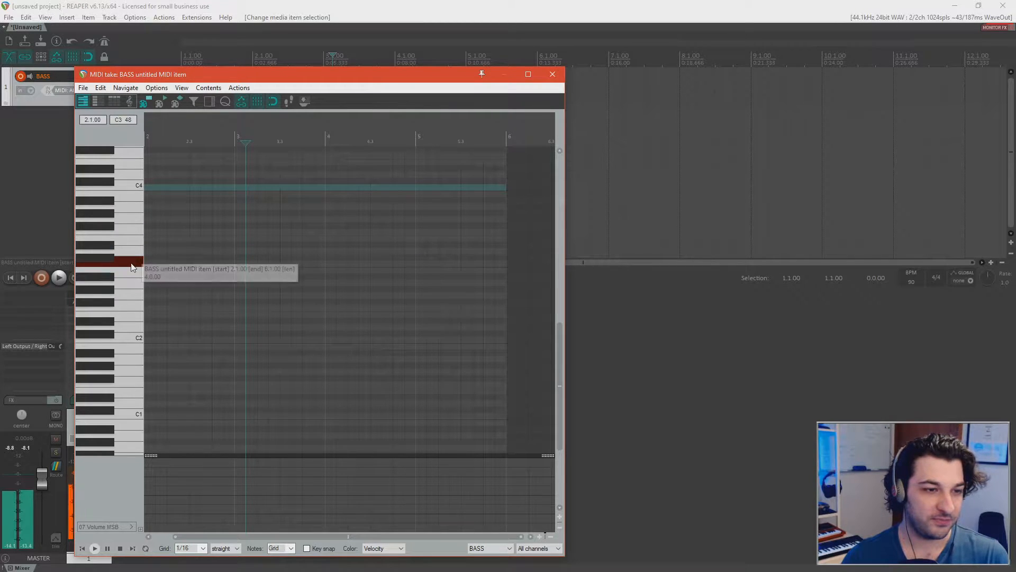
Fill the bass item with four one-measure notes at different pitches, starting on C3, and play the line.
{"action": "scroll", "coordinate": [284, 295], "scroll_direction": "up", "scroll_amount": 2}
{"action": "mouse_move", "coordinate": [153, 264]}
{"action": "left_mouse_down"}
{"action": "mouse_move", "coordinate": [310, 271]}
{"action": "mouse_move", "coordinate": [258, 257]}
{"action": "mouse_move", "coordinate": [318, 237]}
{"action": "mouse_move", "coordinate": [319, 220]}
{"action": "mouse_move", "coordinate": [396, 211]}
{"action": "mouse_move", "coordinate": [379, 207]}
{"action": "mouse_move", "coordinate": [466, 233]}
{"action": "left_mouse_up"}
{"action": "scroll", "coordinate": [307, 268], "scroll_direction": "down", "scroll_amount": 2}
{"action": "key", "text": "space"}
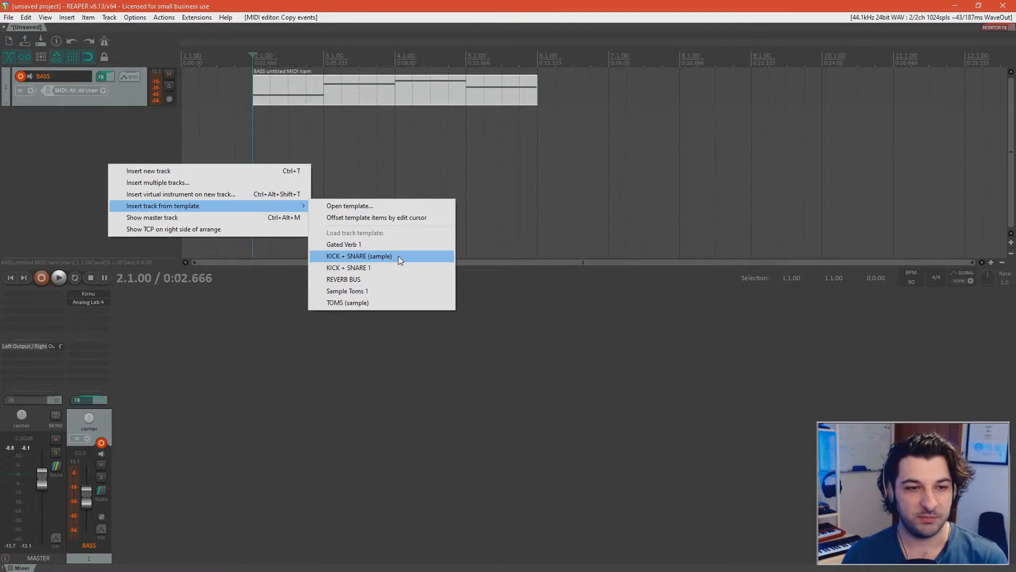
Insert the KICK + SNARE (sample) track template and open a new MIDI item on KICK from measure 2 to measure 6.
{"action": "left_click", "coordinate": [398, 255]}
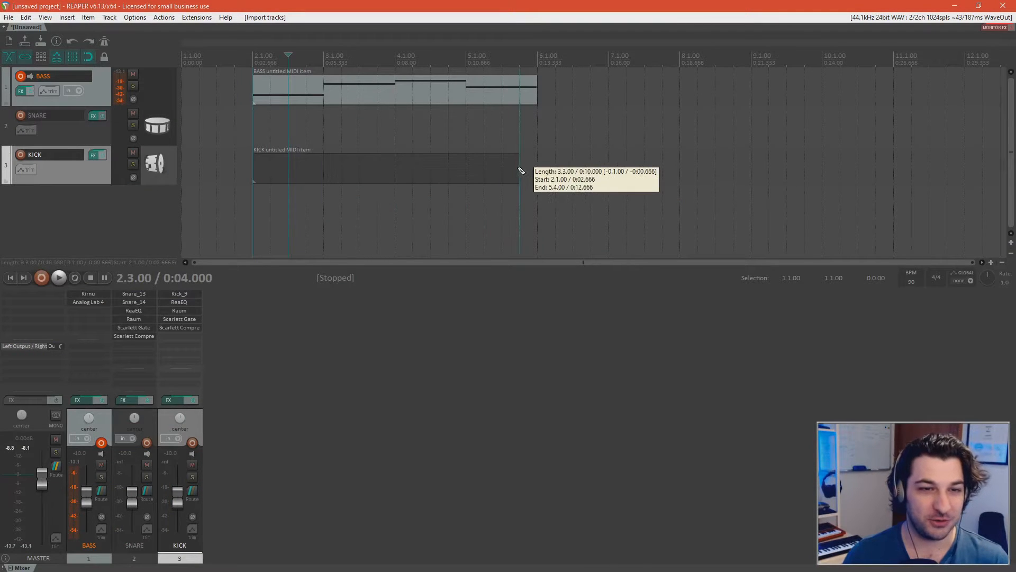
{"action": "left_click_drag", "start_coordinate": [522, 170], "coordinate": [483, 171]}
{"action": "double_click", "coordinate": [433, 172]}
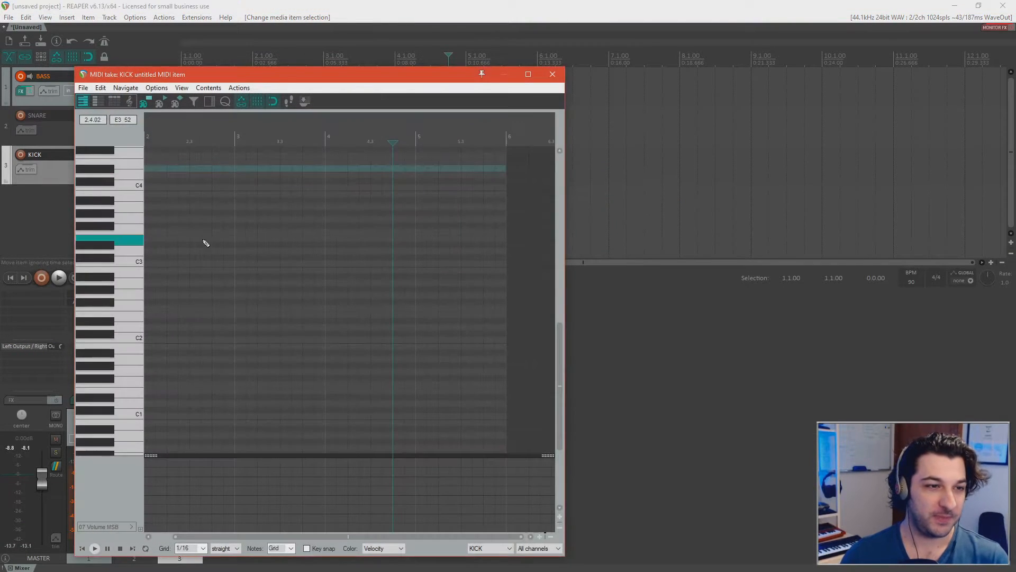
Place a short C3 kick note on the first beat of all four measures, play the part and close the editor.
{"action": "left_click", "coordinate": [150, 263]}
{"action": "left_click_drag", "start_coordinate": [157, 266], "coordinate": [334, 265]}
{"action": "key", "text": "space"}
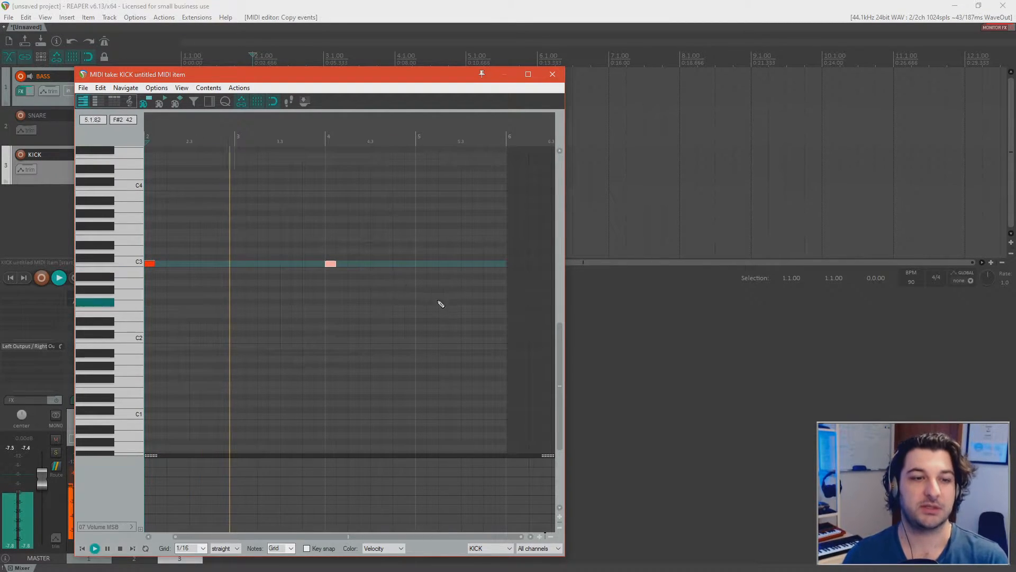
{"action": "key", "text": "space"}
{"action": "left_click_drag", "start_coordinate": [445, 300], "coordinate": [150, 222]}
{"action": "left_click_drag", "start_coordinate": [150, 264], "coordinate": [245, 264]}
{"action": "key", "text": "Escape"}
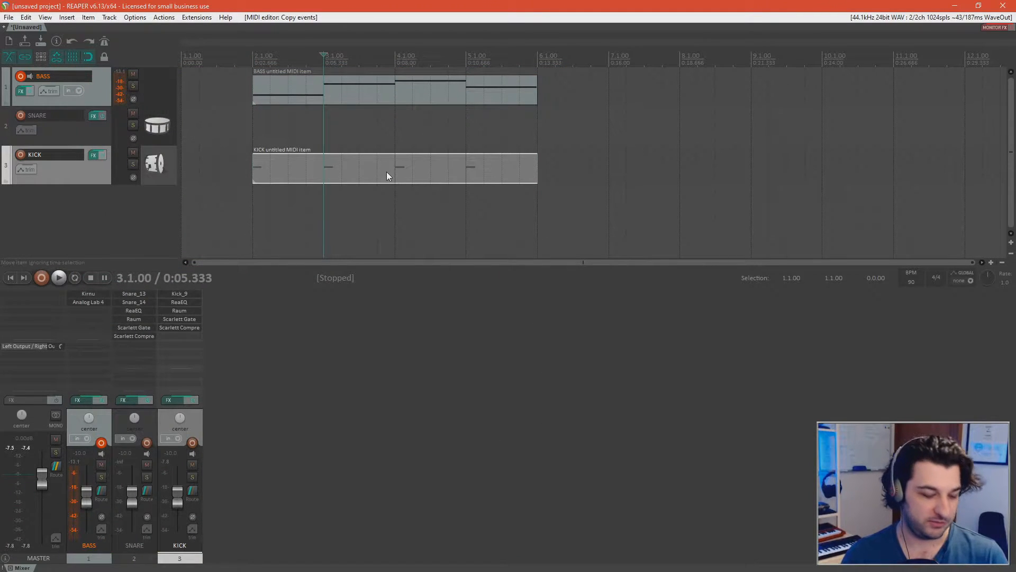
Copy the kick item onto the SNARE track and shift all its notes to beat 3 of each measure.
{"action": "left_click_drag", "start_coordinate": [387, 172], "coordinate": [383, 133]}
{"action": "double_click", "coordinate": [382, 133]}
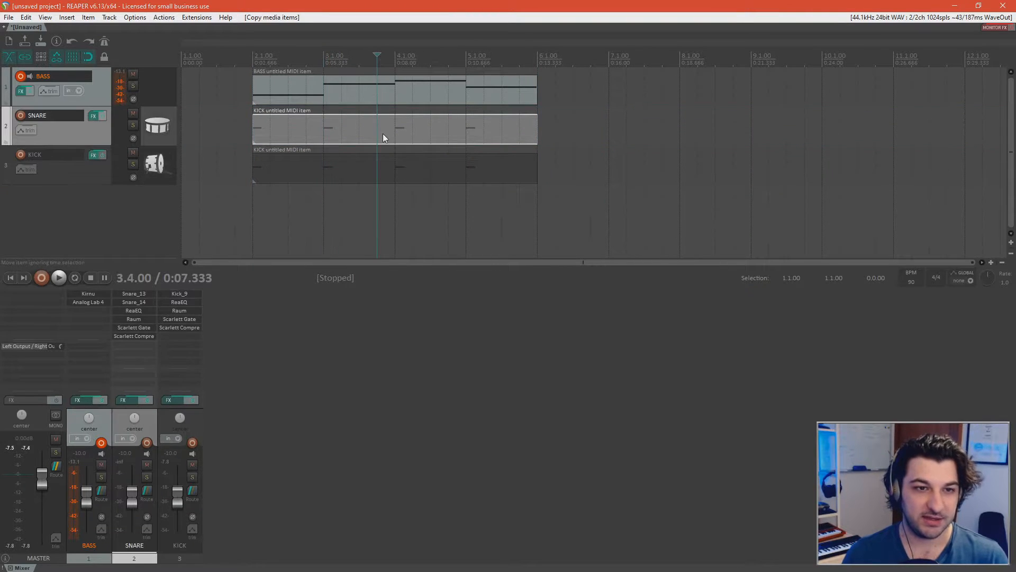
{"action": "key", "text": "ctrl+a"}
{"action": "left_click_drag", "start_coordinate": [150, 267], "coordinate": [196, 269]}
{"action": "key", "text": "space"}
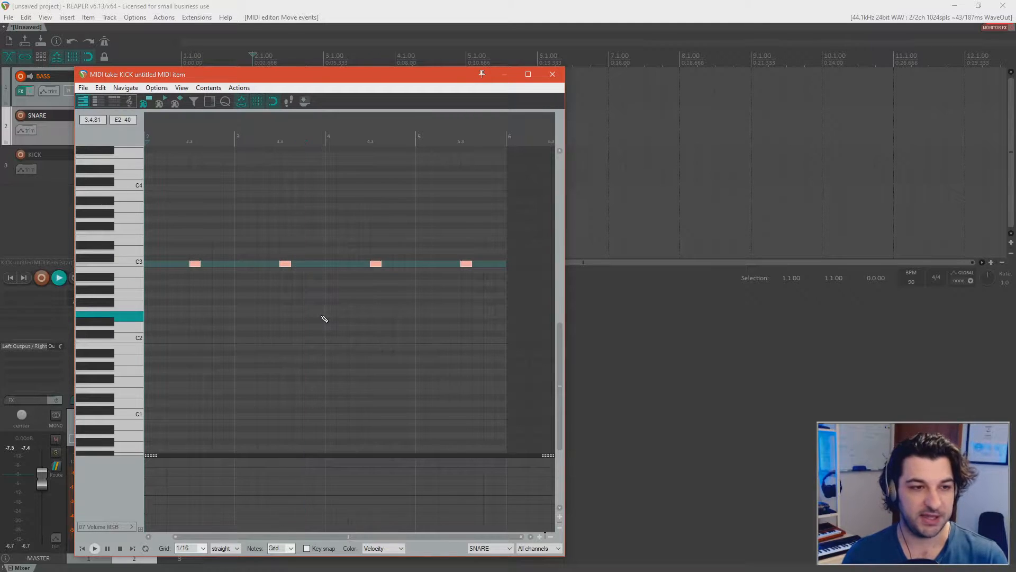
Rearrange the snare notes onto beats 2 and 4 of every measure, close the editor and listen to the full pattern.
{"action": "key", "text": "space"}
{"action": "left_click_drag", "start_coordinate": [196, 264], "coordinate": [218, 262]}
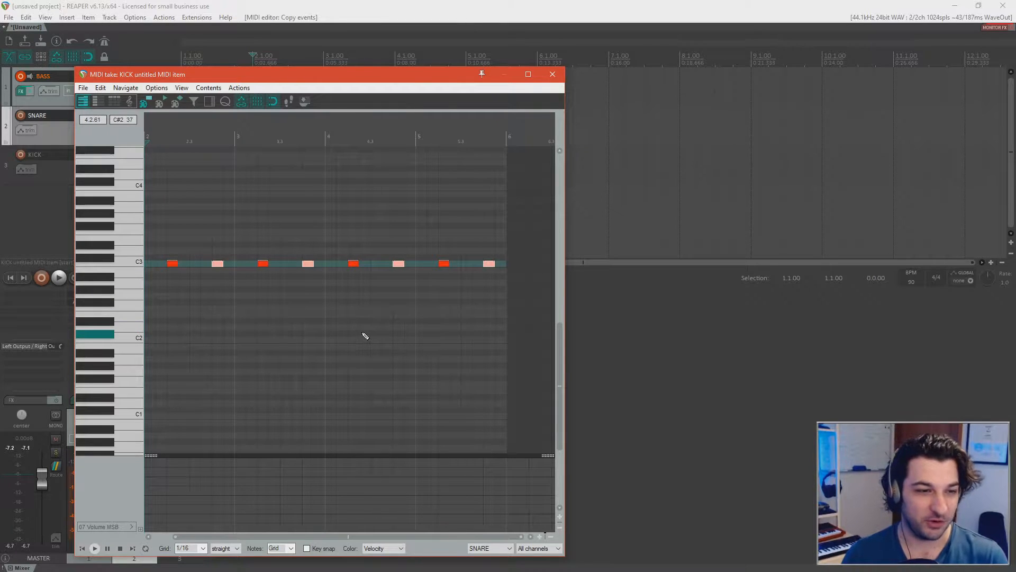
{"action": "key", "text": "space"}
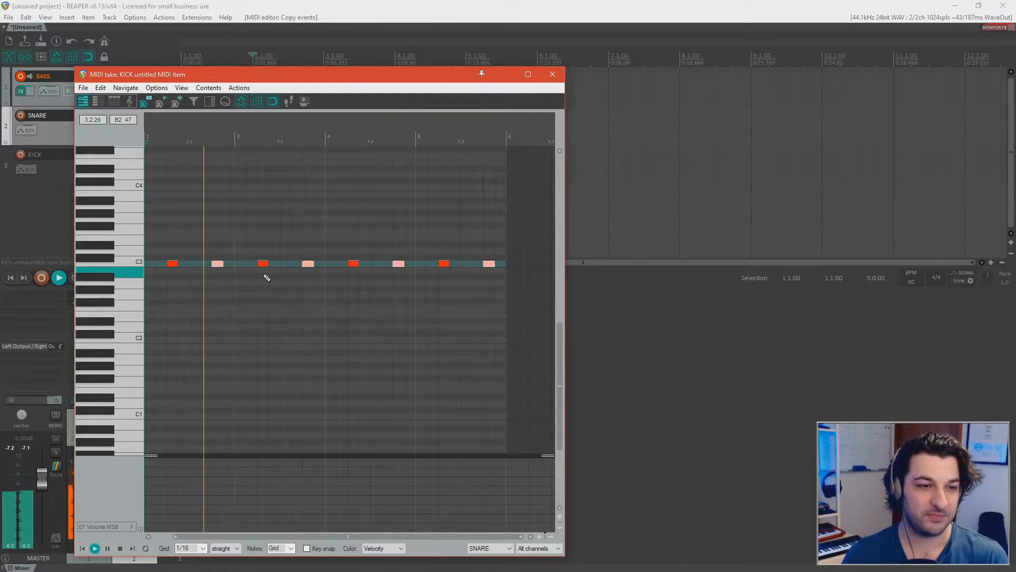
{"action": "key", "text": "Escape"}
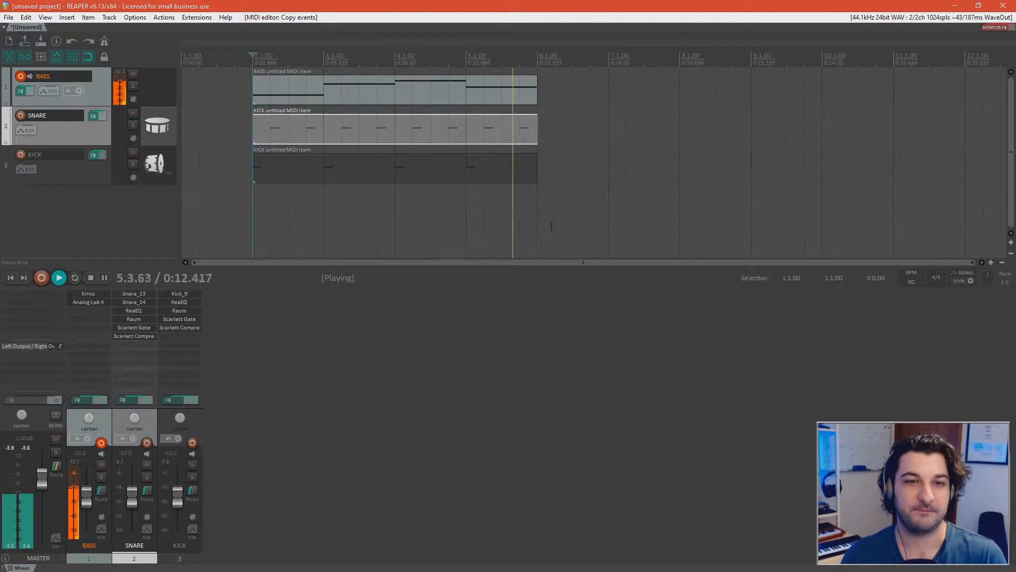
{"action": "key", "text": "space"}
Insert the VintageDrumEleme virtual instrument on a new track, declining the additional output-routing tracks.
{"action": "left_click", "coordinate": [109, 215]}
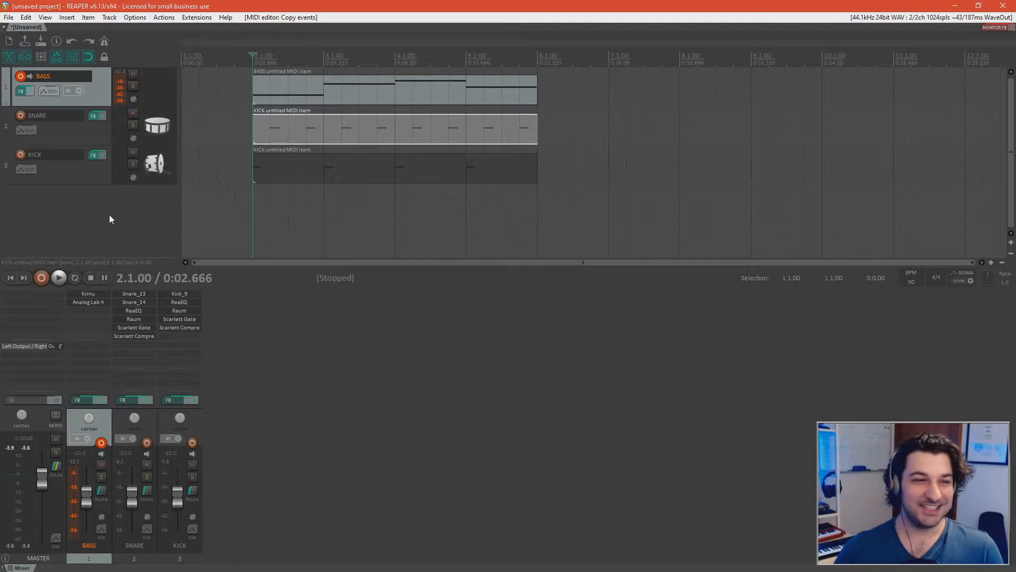
{"action": "right_click", "coordinate": [113, 211]}
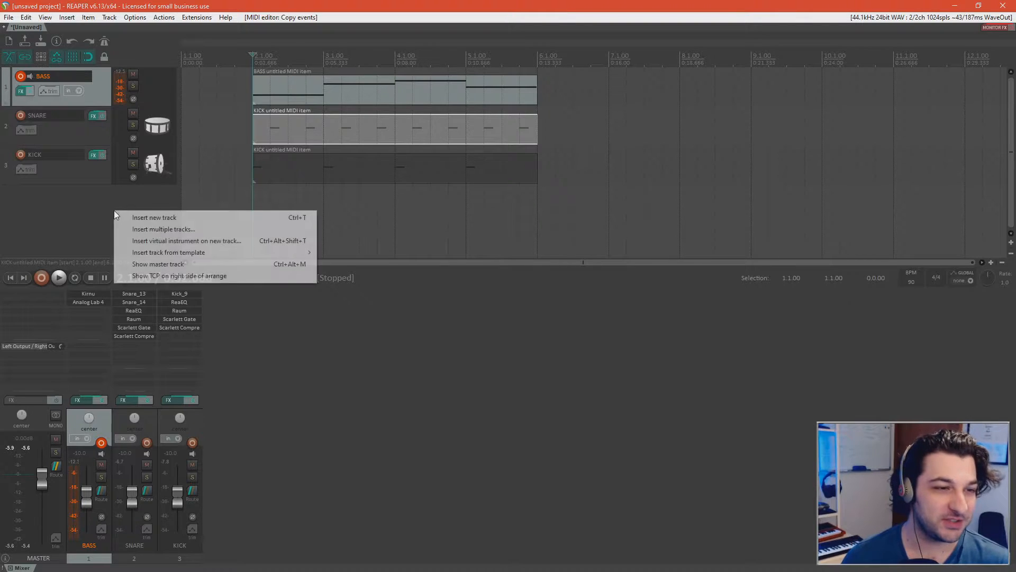
{"action": "left_click", "coordinate": [276, 242]}
{"action": "key", "text": "BackSpace"}
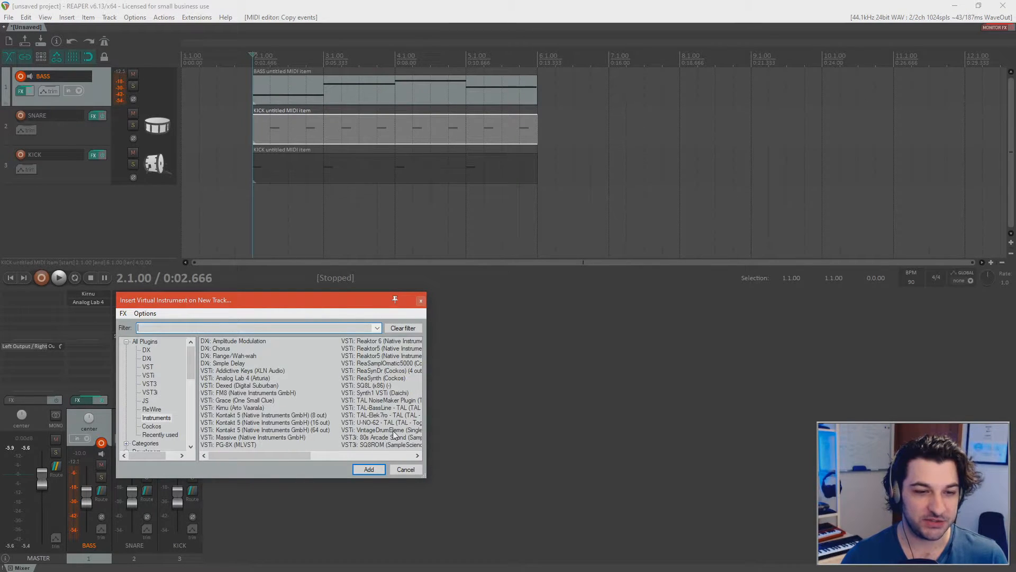
{"action": "left_click", "coordinate": [393, 430]}
{"action": "double_click", "coordinate": [395, 434]}
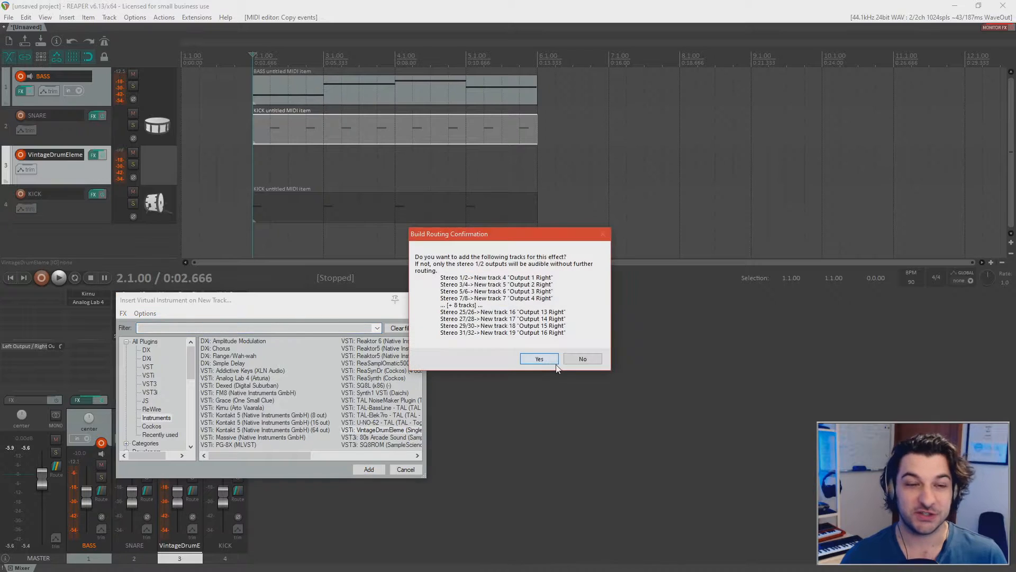
{"action": "left_click", "coordinate": [585, 360]}
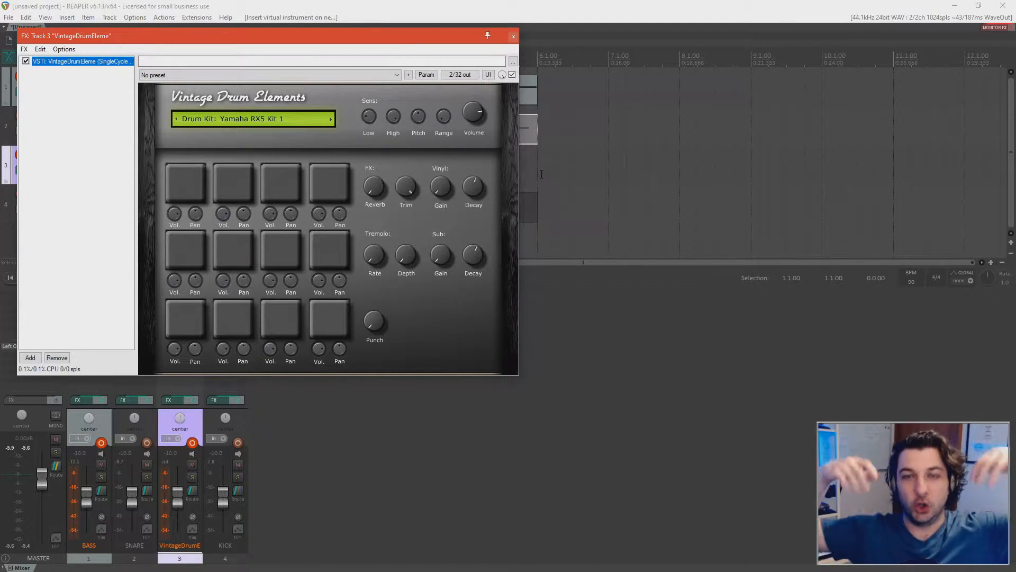
Audition the drum pads of the Yamaha RX5 Kit 1 in Vintage Drum Elements.
{"action": "left_click_drag", "start_coordinate": [390, 44], "coordinate": [466, 101]}
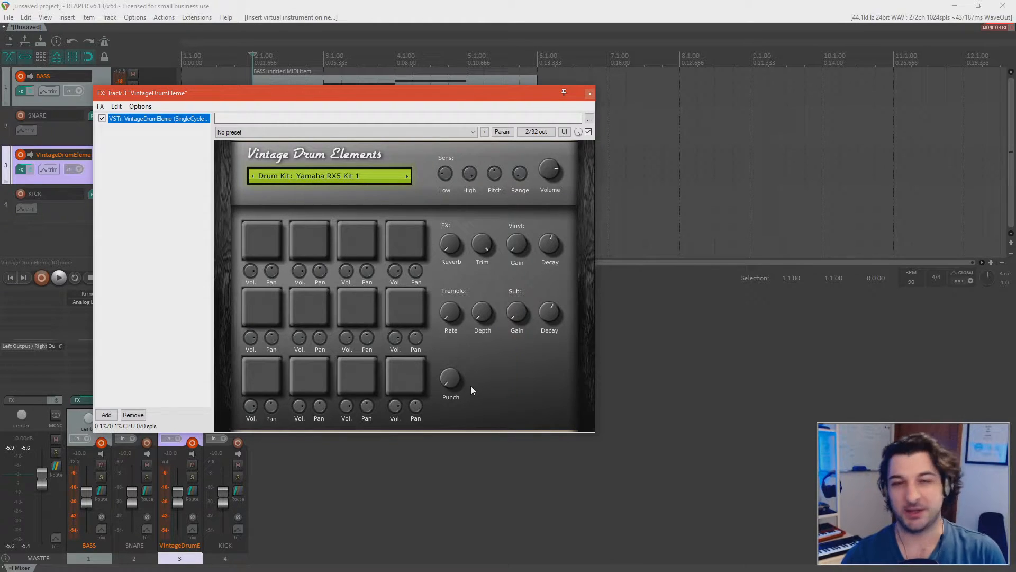
{"action": "left_click", "coordinate": [406, 308]}
{"action": "left_click", "coordinate": [357, 308]}
{"action": "left_click", "coordinate": [308, 307]}
{"action": "left_click", "coordinate": [266, 309]}
{"action": "left_click", "coordinate": [275, 366]}
{"action": "left_click", "coordinate": [253, 227]}
{"action": "left_click", "coordinate": [310, 238]}
{"action": "left_click", "coordinate": [360, 245]}
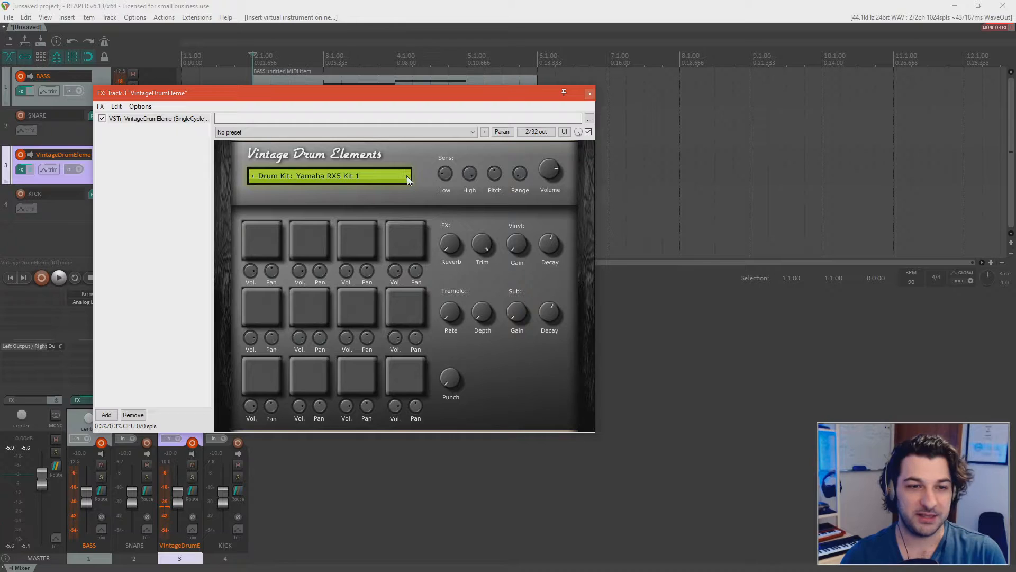
Switch Vintage Drum Elements to Yamaha RX5 Kit 2 and audition its pads.
{"action": "left_click", "coordinate": [406, 176]}
{"action": "left_click", "coordinate": [268, 300]}
{"action": "left_click", "coordinate": [372, 310]}
{"action": "left_click", "coordinate": [415, 304]}
{"action": "left_click", "coordinate": [411, 237]}
{"action": "left_click", "coordinate": [347, 239]}
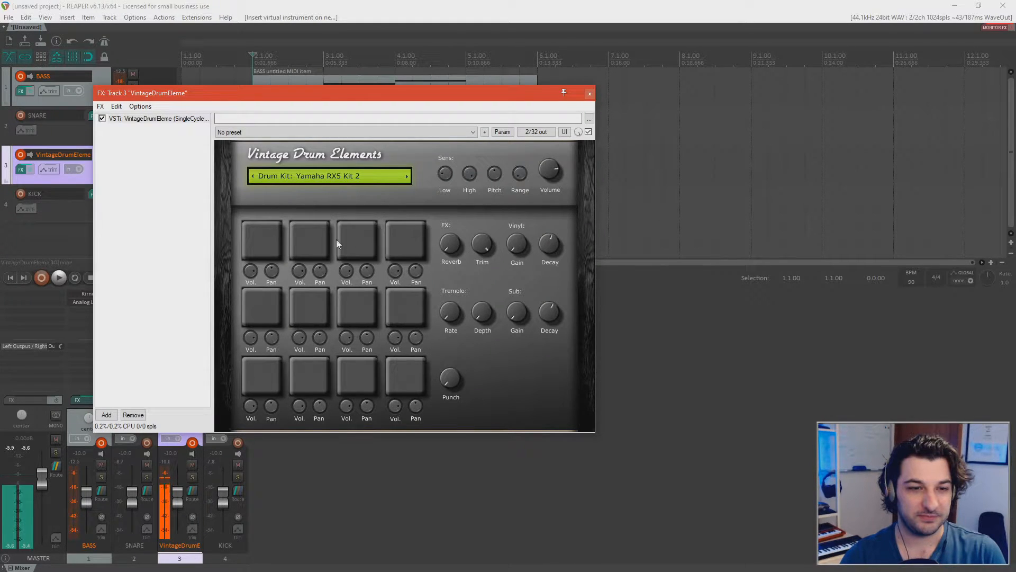
Audition one more Yamaha RX5 Kit 2 pad, close the plugin window and move the SNARE track's MIDI item onto the VintageDrumEleme track.
{"action": "left_click", "coordinate": [311, 243]}
{"action": "left_click", "coordinate": [312, 243]}
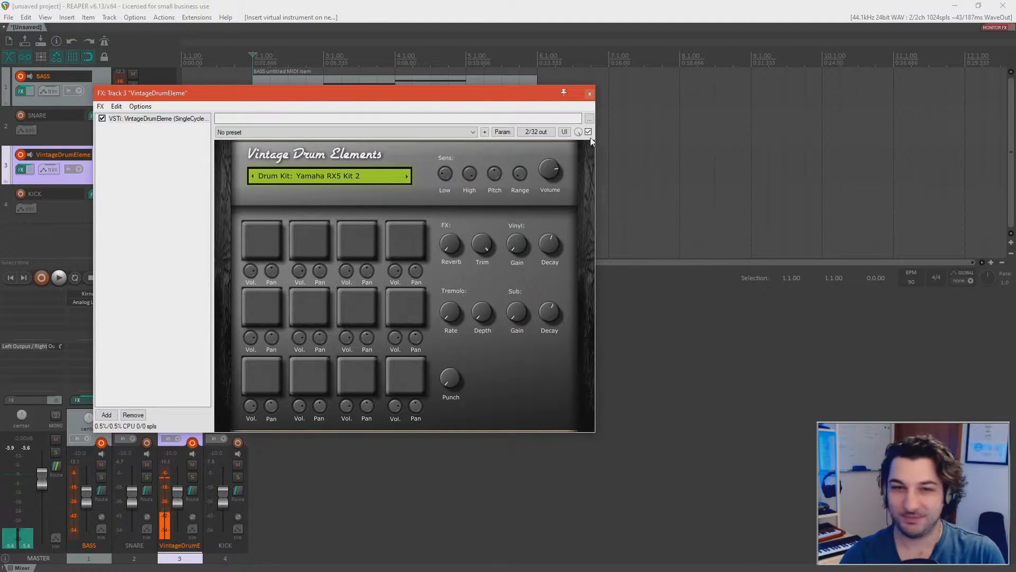
{"action": "left_click", "coordinate": [590, 94]}
{"action": "left_click", "coordinate": [335, 130]}
{"action": "left_click_drag", "start_coordinate": [367, 132], "coordinate": [369, 159]}
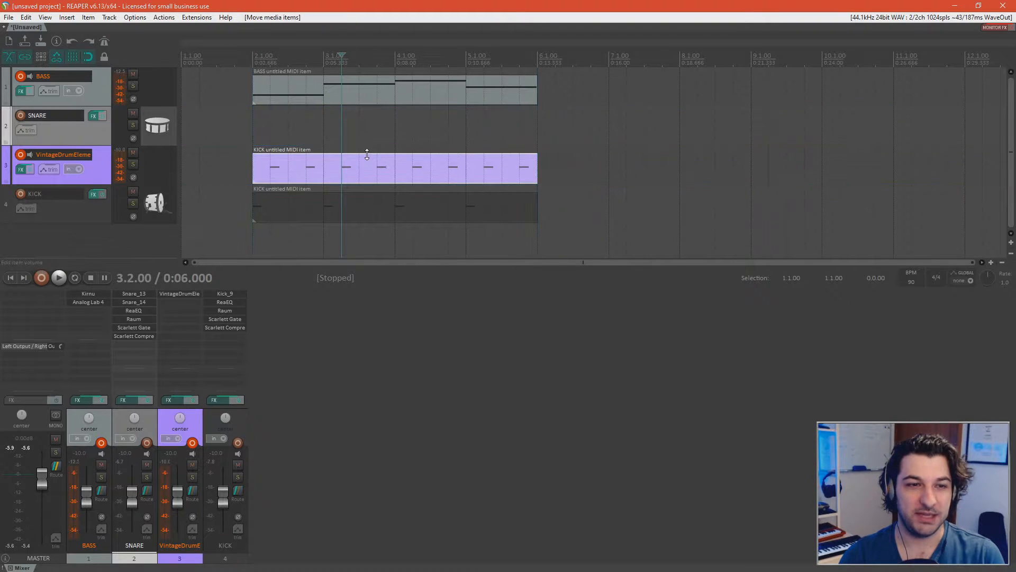
Rename the VintageDrumEleme track to CLAP and disarm the record-armed tracks.
{"action": "double_click", "coordinate": [79, 153]}
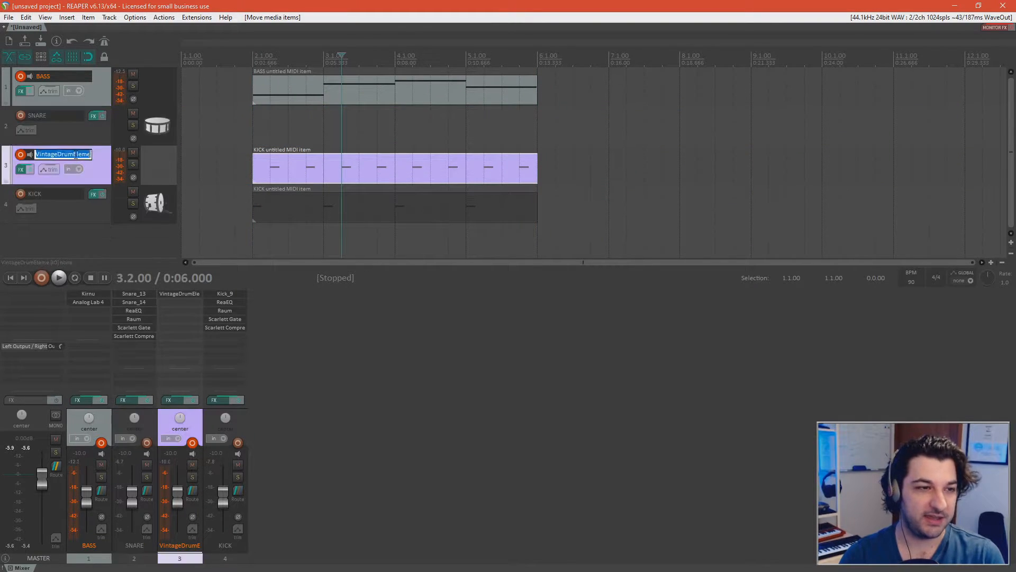
{"action": "type", "text": "CLAP"}
{"action": "key", "text": "Return"}
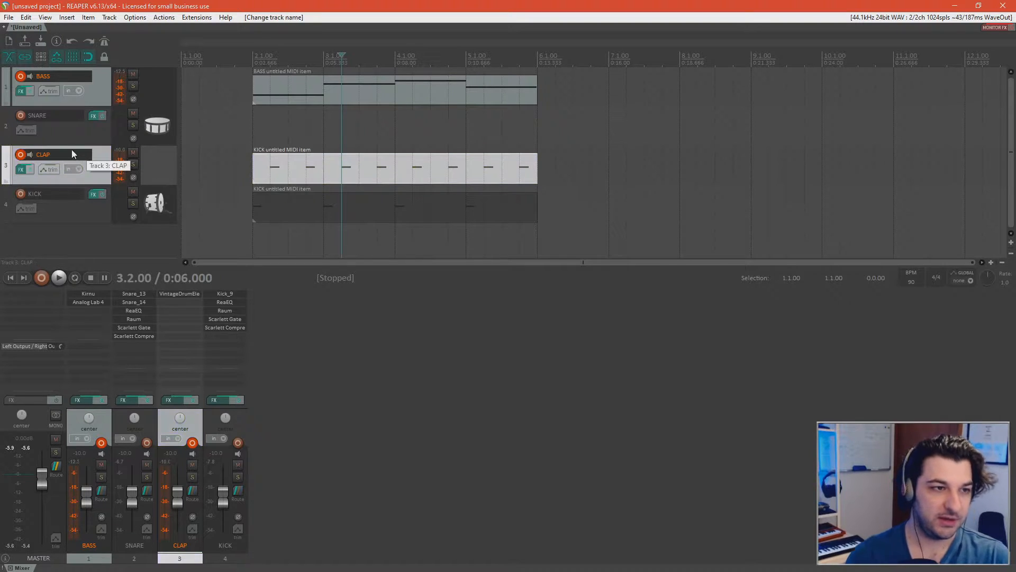
{"action": "left_click", "coordinate": [20, 76]}
Transpose all notes of the CLAP track's MIDI item up two semitones to D3, listen to the pattern and close the editor.
{"action": "double_click", "coordinate": [357, 170]}
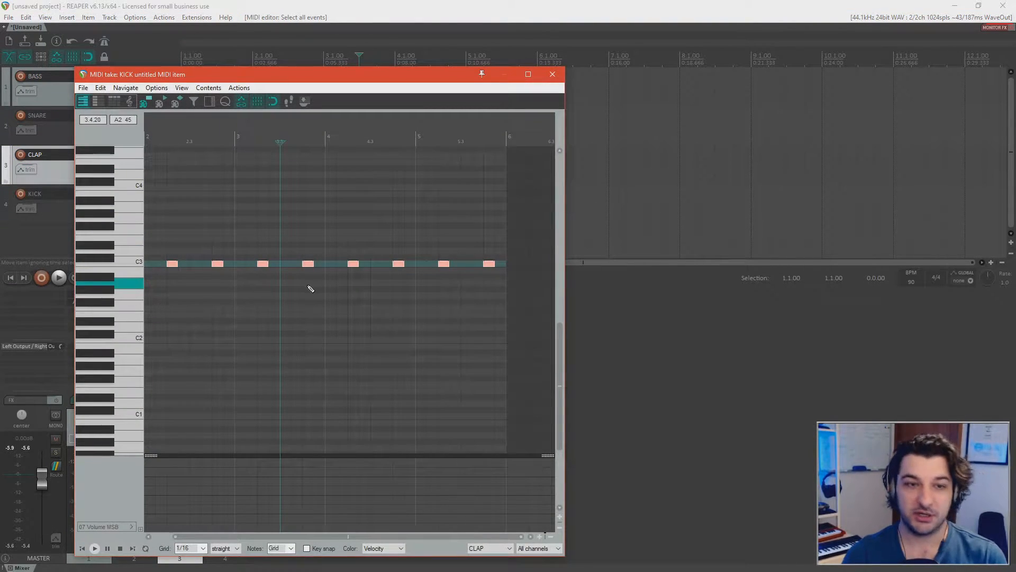
{"action": "scroll", "coordinate": [315, 280], "scroll_direction": "up", "scroll_amount": 3}
{"action": "scroll", "coordinate": [162, 273], "scroll_direction": "down", "scroll_amount": 3}
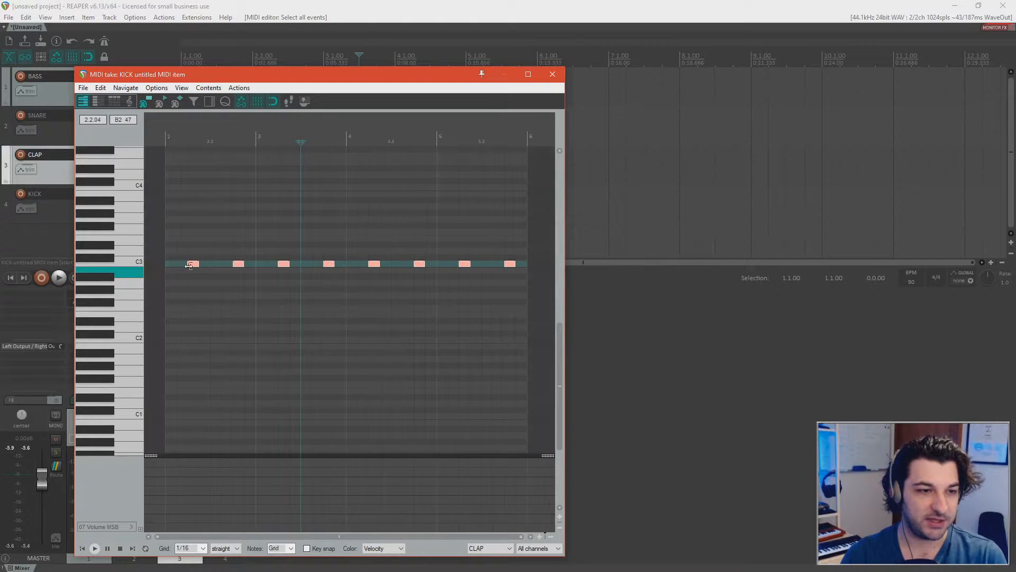
{"action": "left_click_drag", "start_coordinate": [194, 264], "coordinate": [194, 249]}
{"action": "key", "text": "space"}
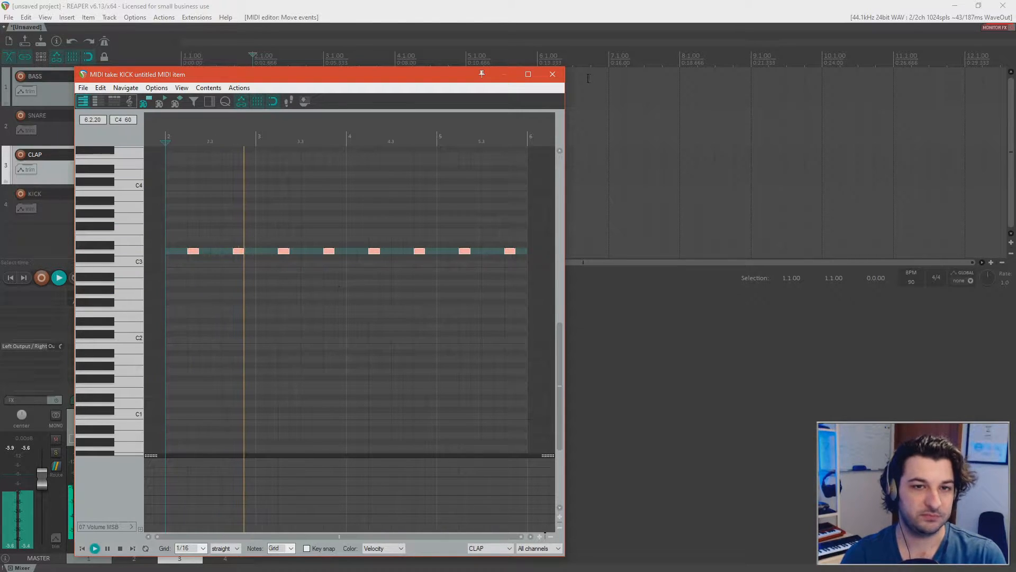
{"action": "left_click", "coordinate": [571, 169]}
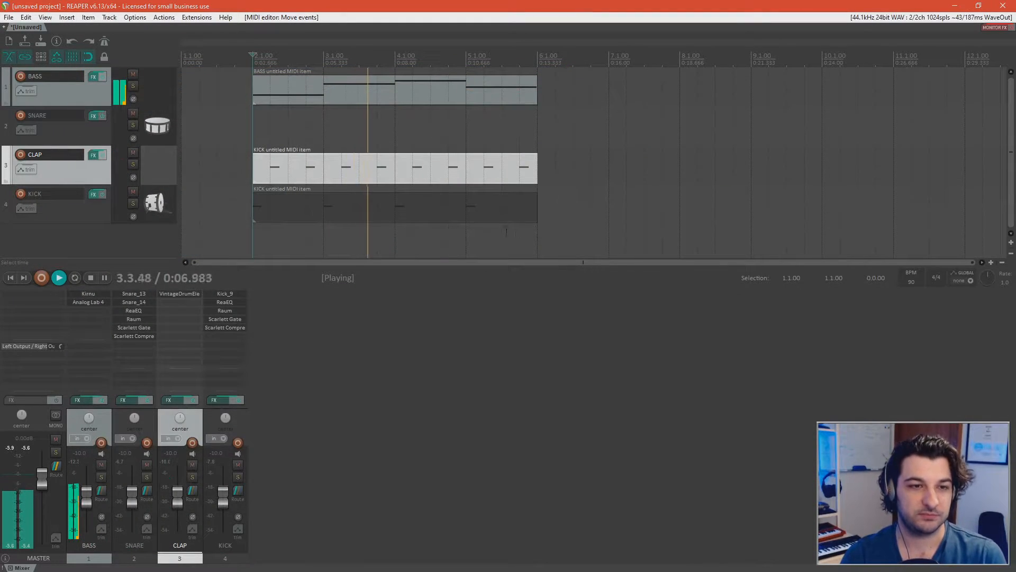
{"action": "key", "text": "space"}
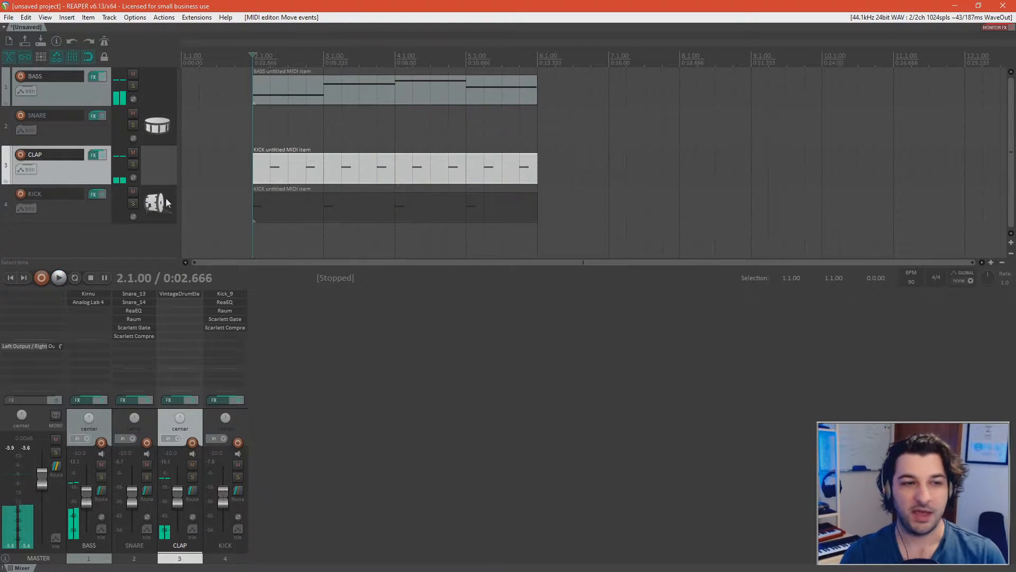
Mute the KICK track and listen to the bass and clap together.
{"action": "left_click", "coordinate": [135, 193]}
{"action": "key", "text": "space"}
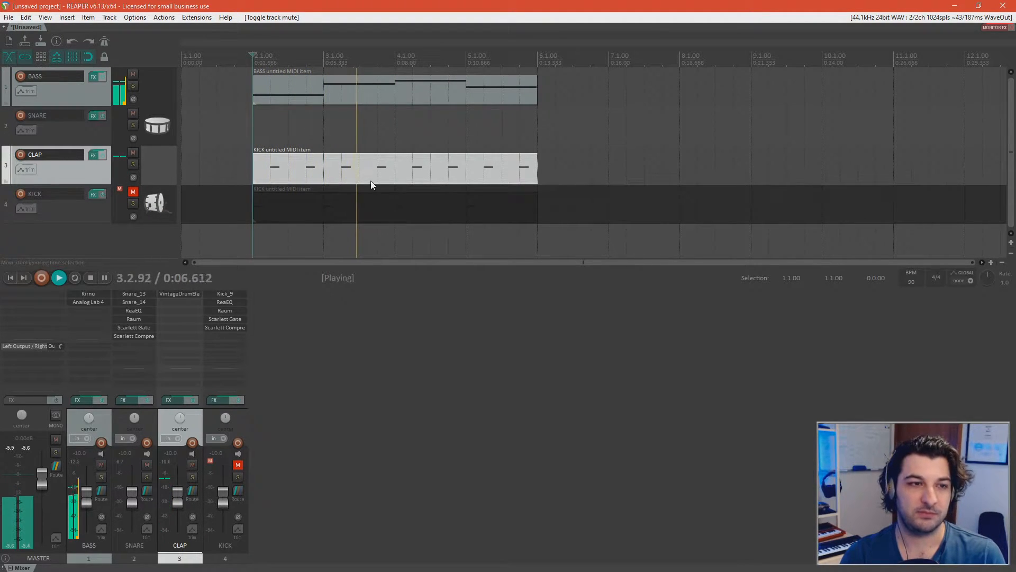
{"action": "key", "text": "space"}
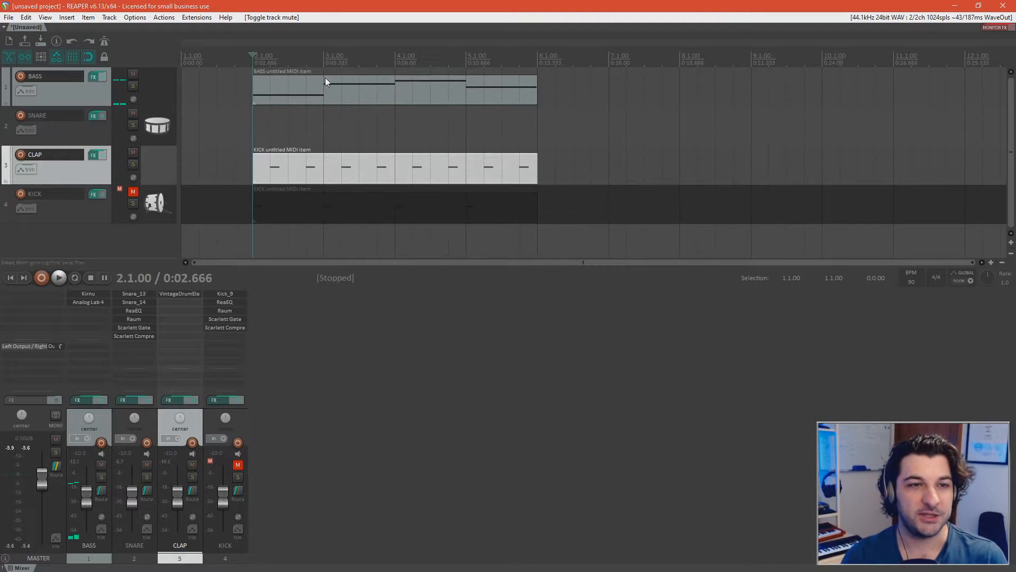
Open the Analog Lab 4 instrument on the BASS track and reposition its window so the whole preset browser is visible.
{"action": "left_click", "coordinate": [94, 77]}
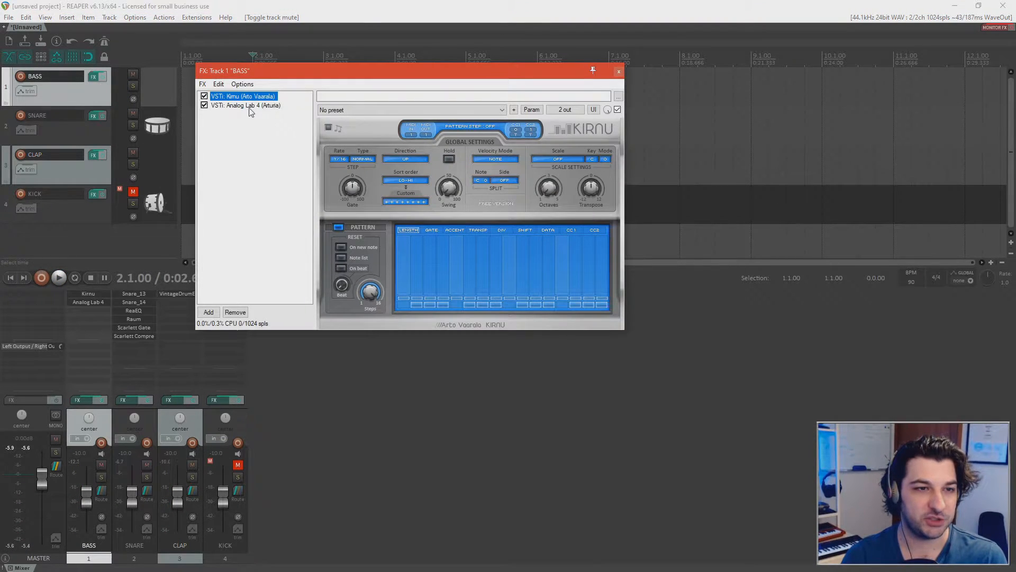
{"action": "left_click", "coordinate": [250, 106]}
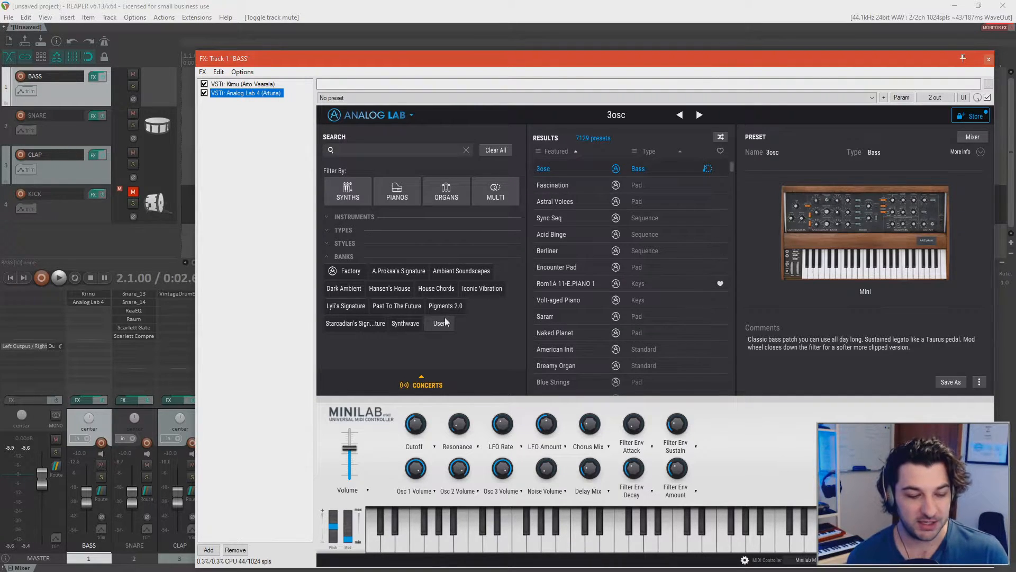
{"action": "left_click", "coordinate": [1015, 233]}
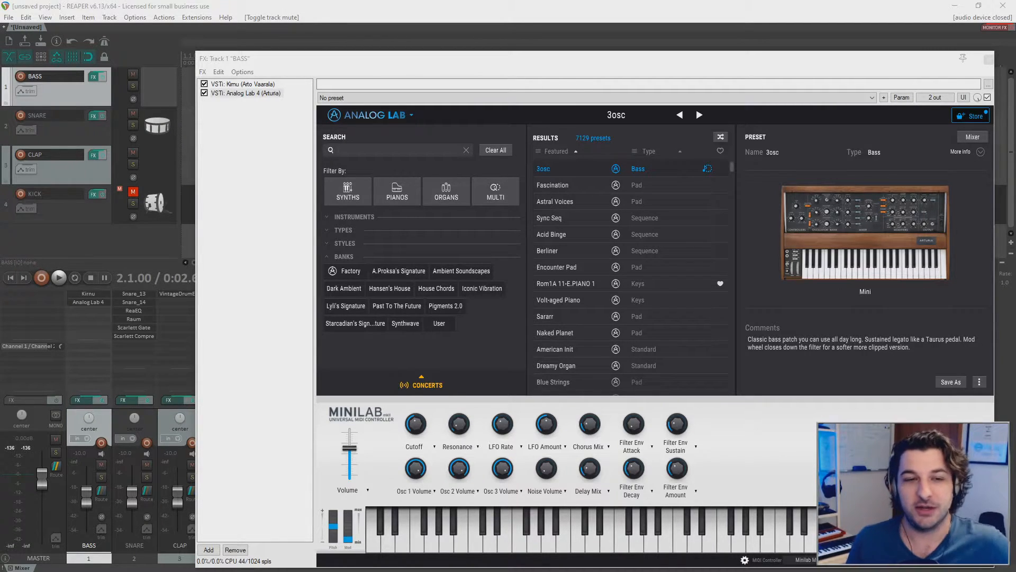
{"action": "left_click_drag", "start_coordinate": [752, 56], "coordinate": [589, 21]}
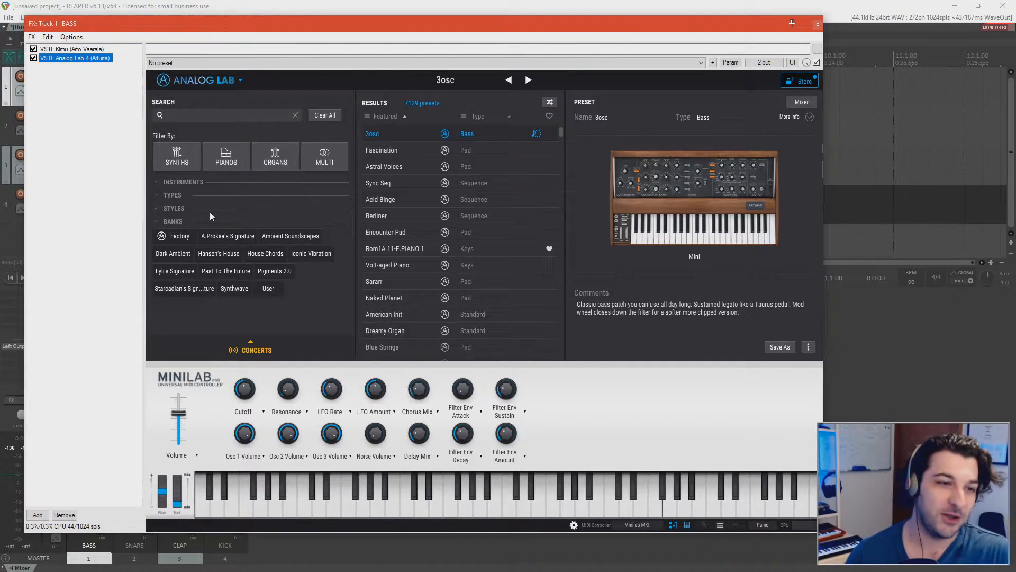
Filter the Analog Lab presets to Synthwave bank synth basses, choose Miami Nites and close the plugin window.
{"action": "left_click", "coordinate": [234, 287]}
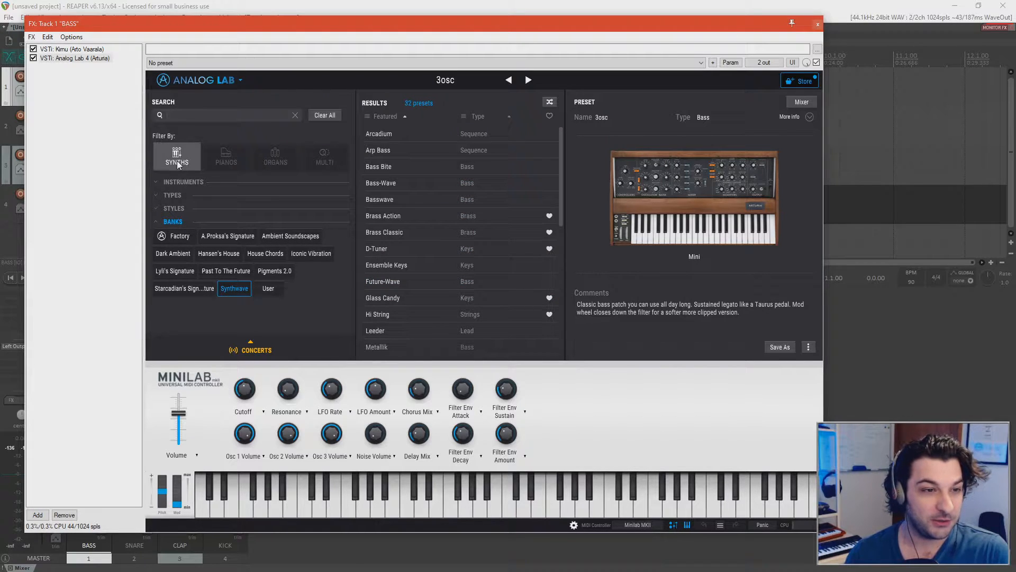
{"action": "left_click", "coordinate": [176, 194]}
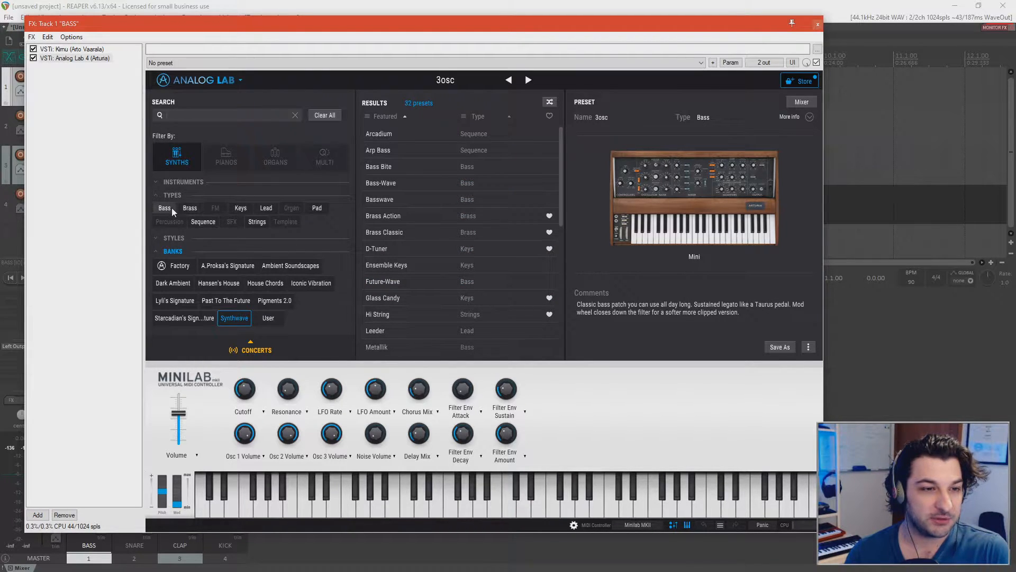
{"action": "left_click", "coordinate": [168, 207]}
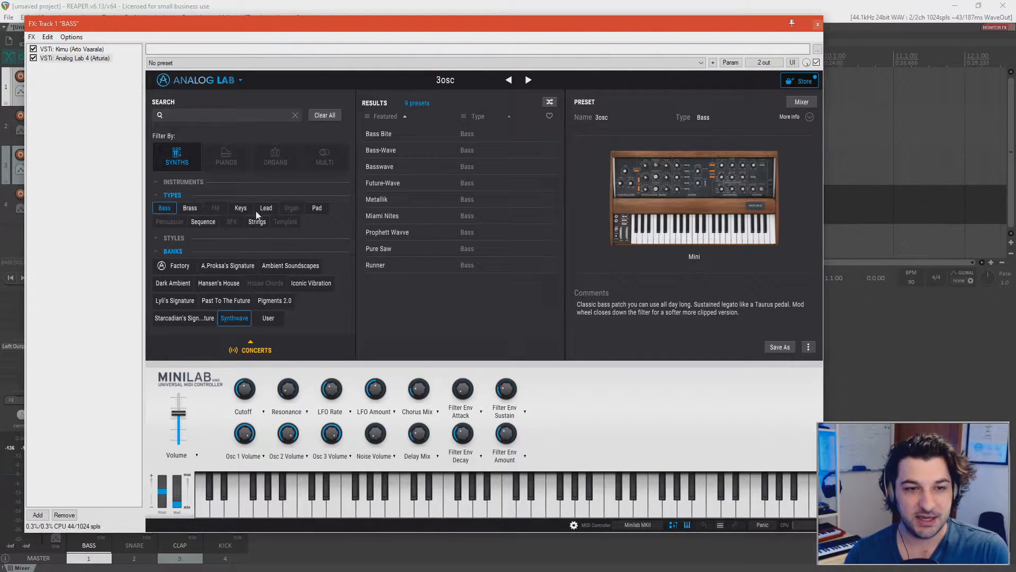
{"action": "left_click", "coordinate": [428, 216]}
{"action": "left_click", "coordinate": [818, 24]}
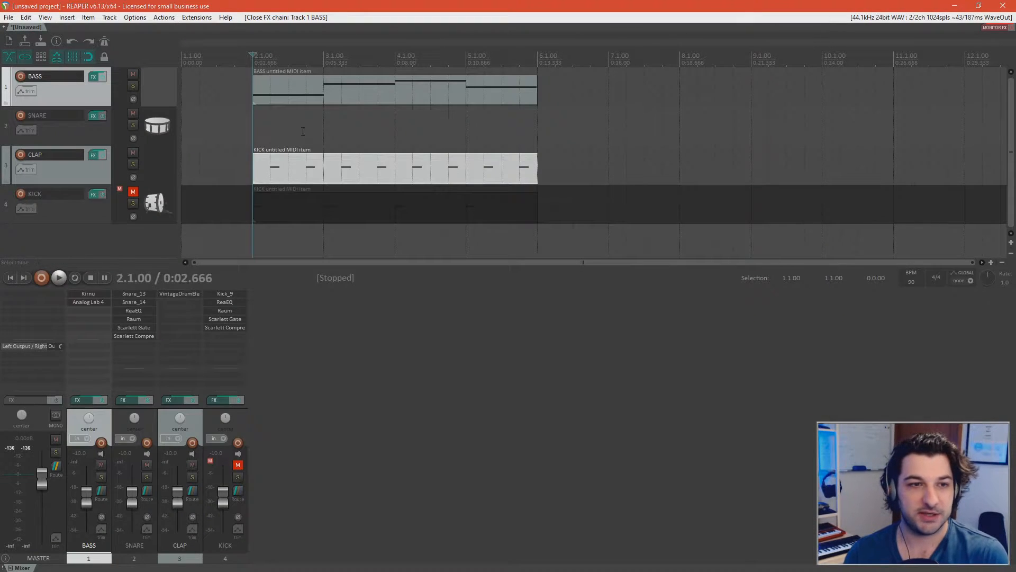
Play back the pattern from measure 2 to hear the newly chosen bass preset.
{"action": "key", "text": "space"}
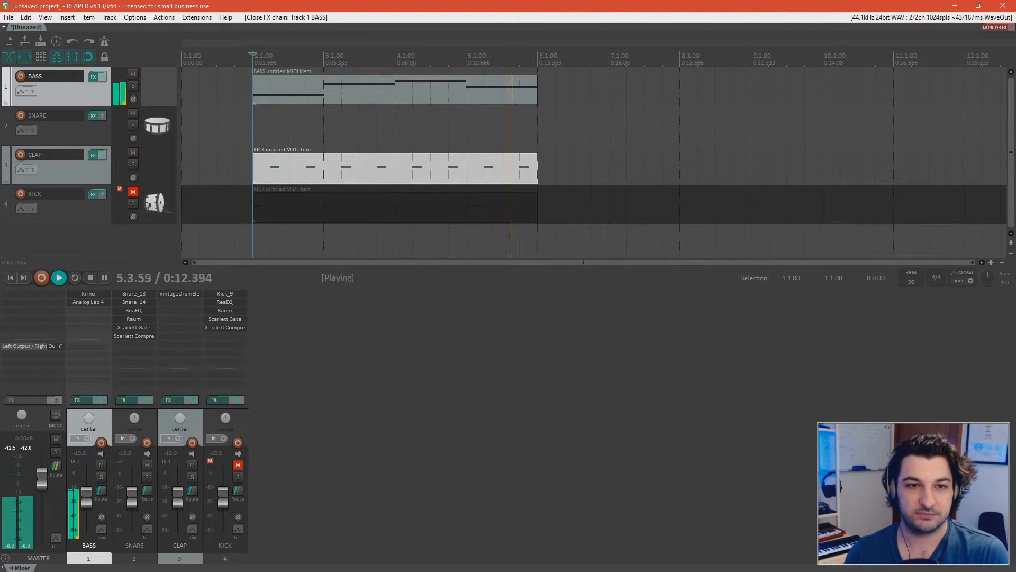
{"action": "key", "text": "space"}
{"action": "key", "text": "space"}
{"action": "key", "text": "space"}
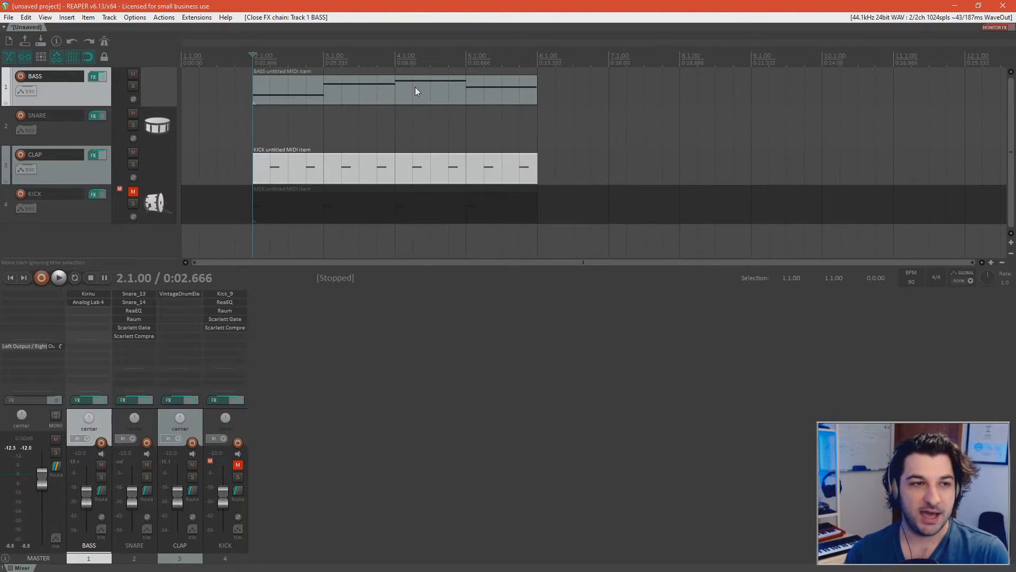
Open the BASS MIDI item, lower its last note to G3 and listen to the progression.
{"action": "double_click", "coordinate": [392, 92]}
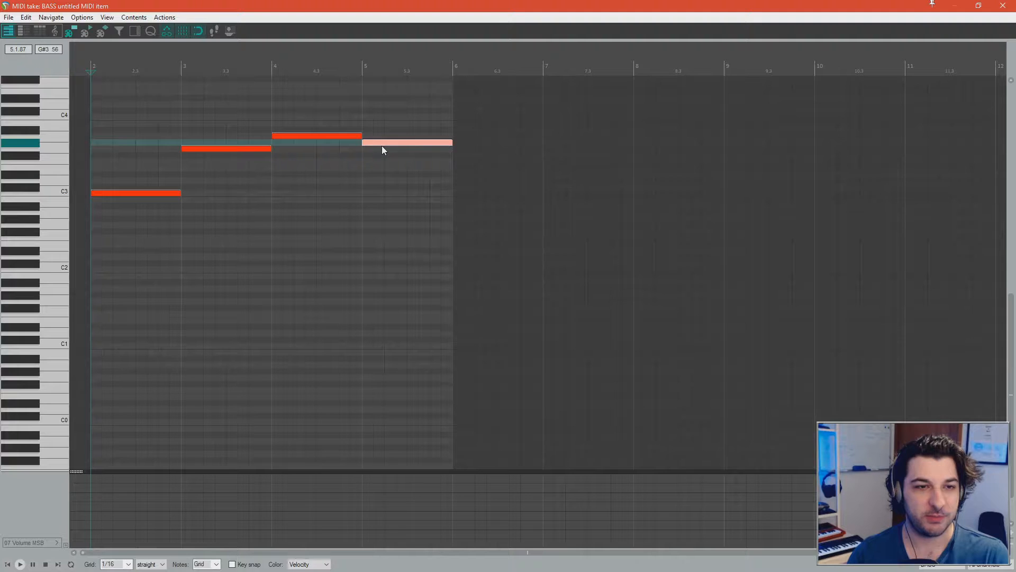
{"action": "left_click_drag", "start_coordinate": [382, 145], "coordinate": [383, 150]}
{"action": "key", "text": "space"}
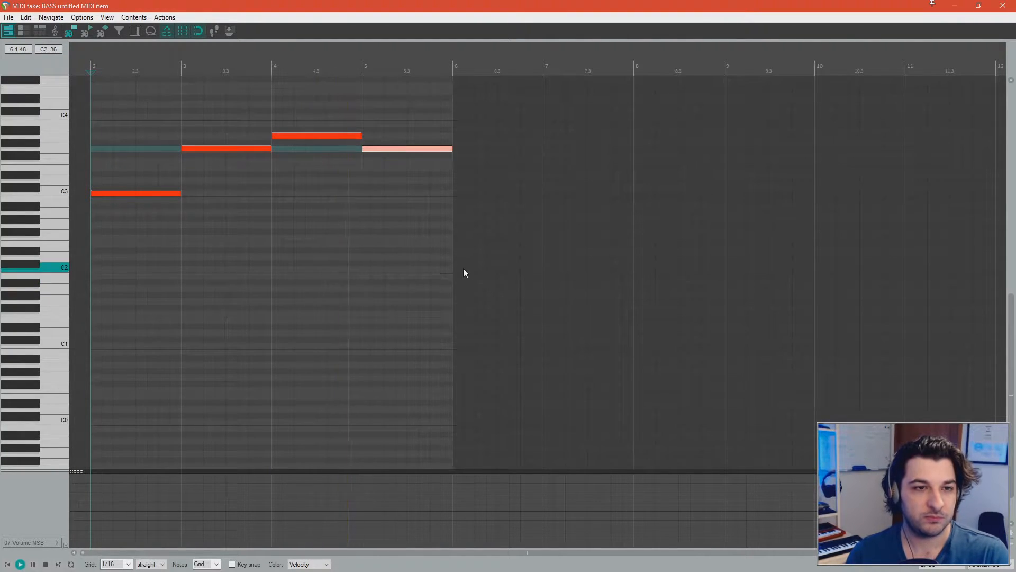
{"action": "key", "text": "space"}
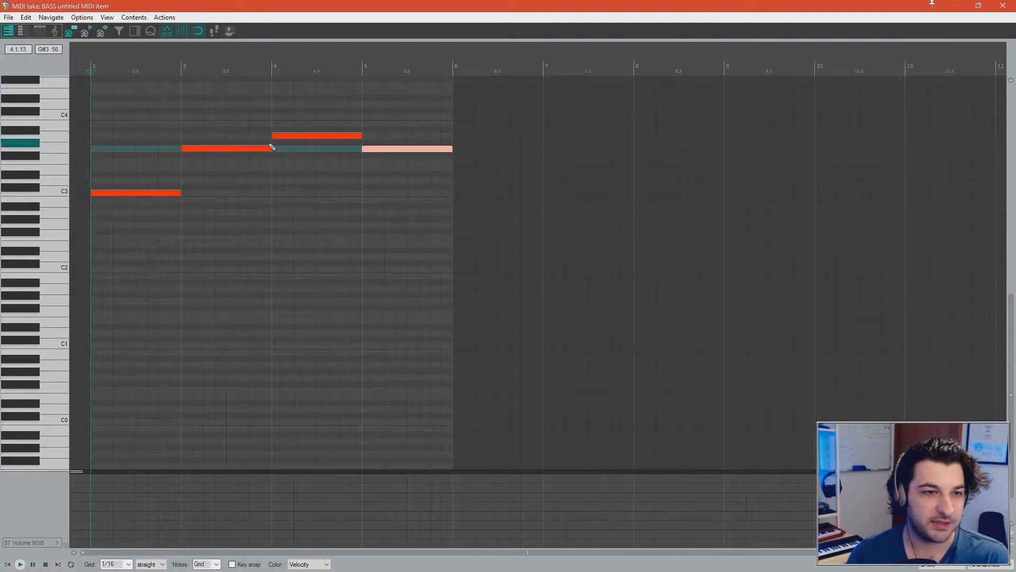
Lower the third bass note to F3, audition the first three notes, and lower the third one further to E3.
{"action": "left_click_drag", "start_coordinate": [309, 135], "coordinate": [310, 163]}
{"action": "left_click", "coordinate": [153, 194]}
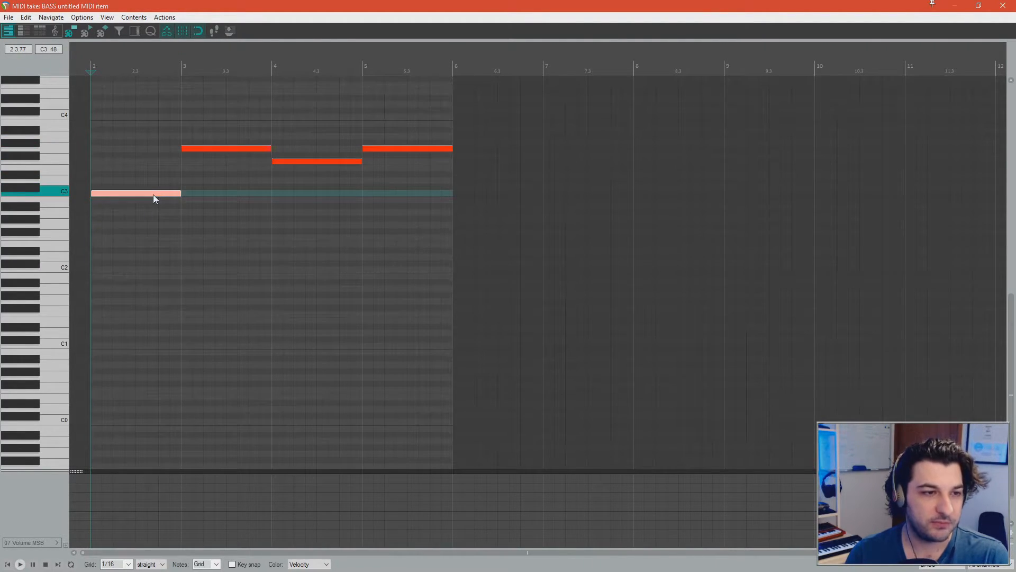
{"action": "left_click", "coordinate": [223, 150]}
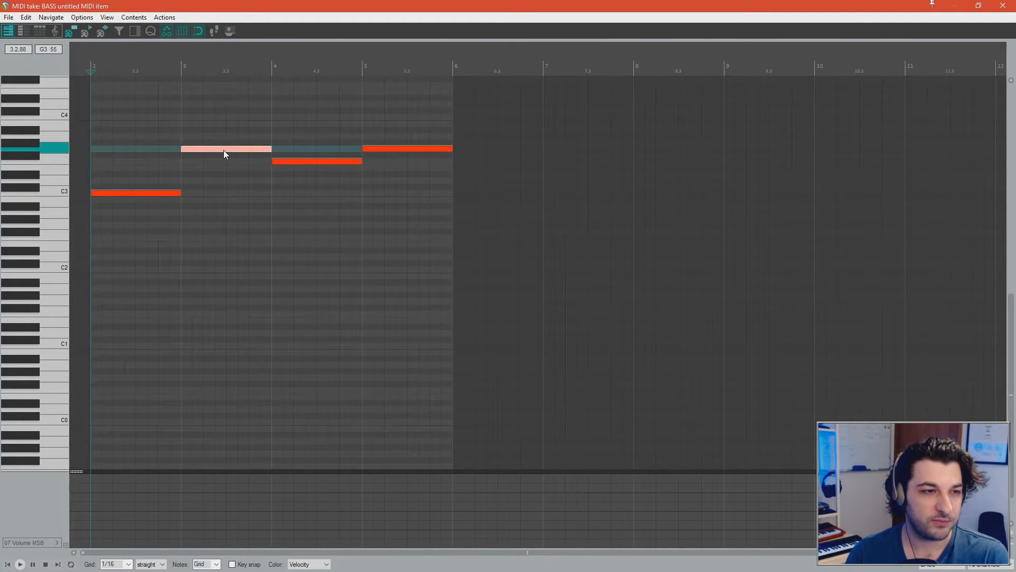
{"action": "left_click", "coordinate": [284, 162]}
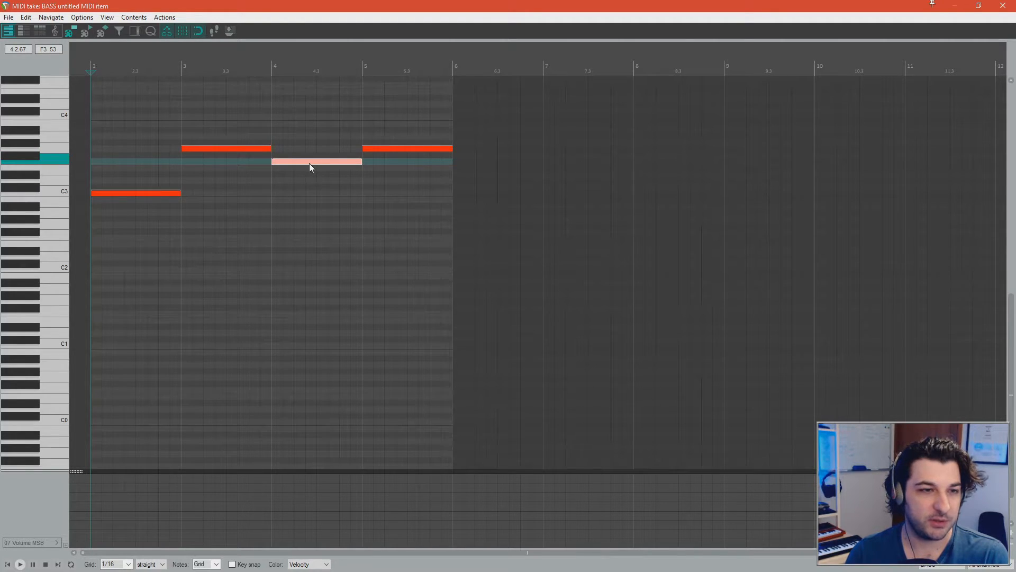
{"action": "left_click_drag", "start_coordinate": [309, 163], "coordinate": [308, 170]}
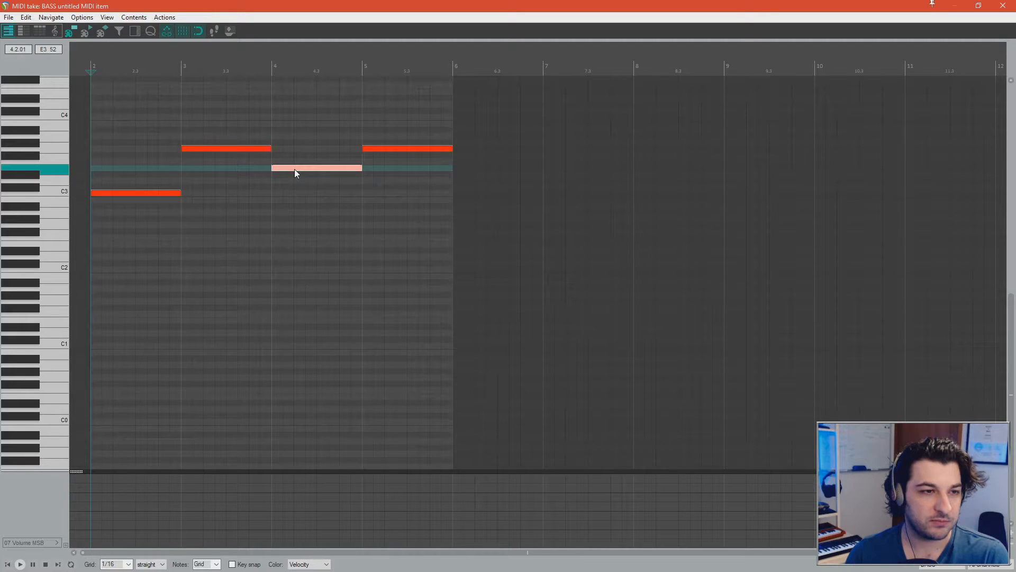
Lower the last bass note to F3, listen to the progression, audition its last two notes and close the editor.
{"action": "left_click", "coordinate": [377, 149]}
{"action": "left_click_drag", "start_coordinate": [376, 150], "coordinate": [376, 161]}
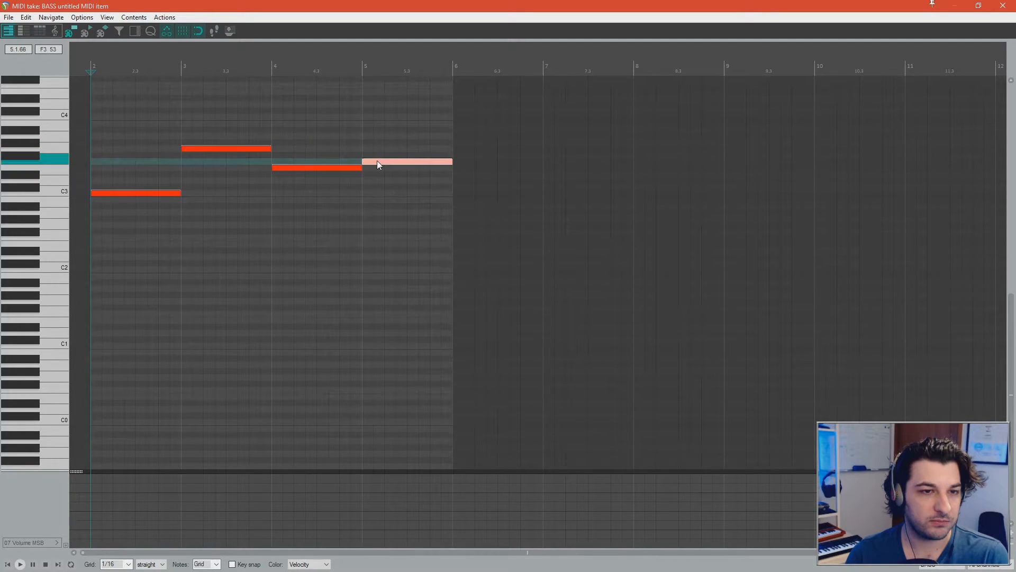
{"action": "key", "text": "space"}
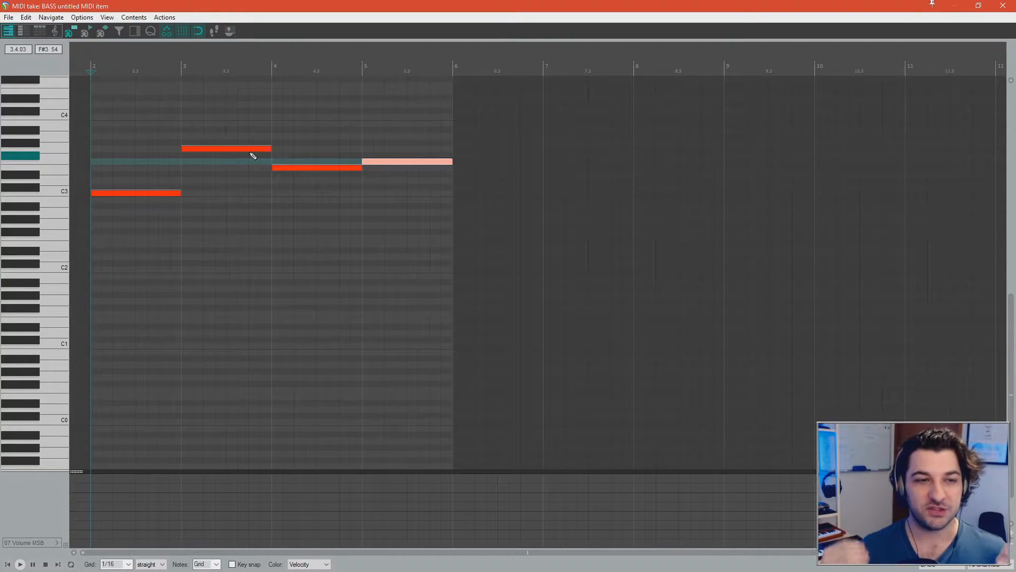
{"action": "left_click", "coordinate": [295, 167]}
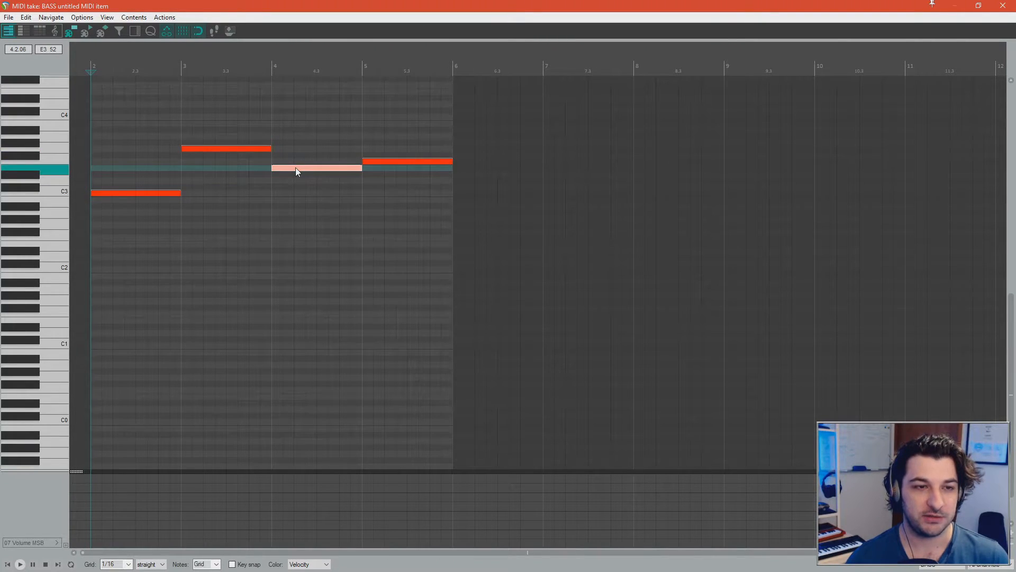
{"action": "left_click", "coordinate": [374, 161]}
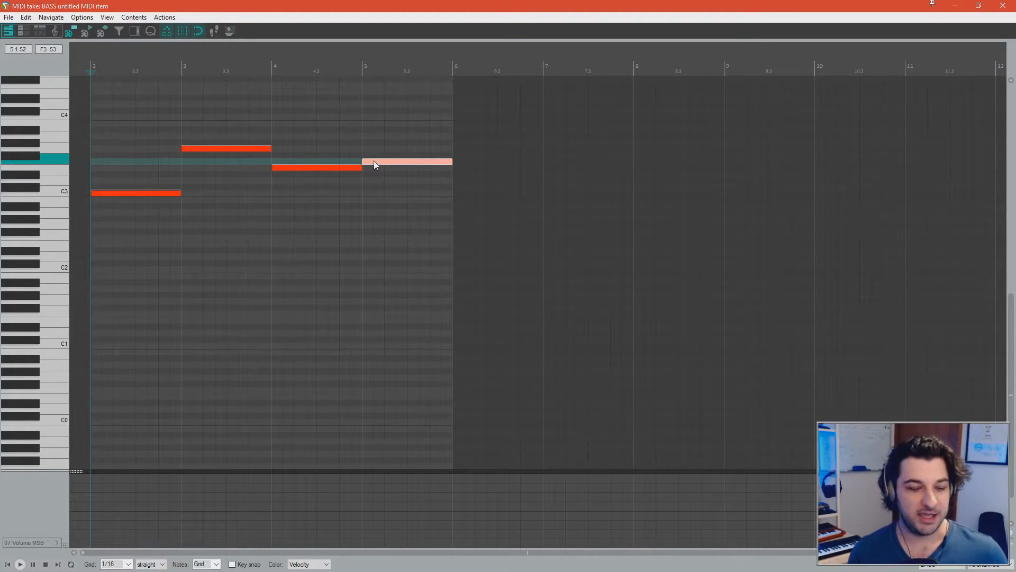
{"action": "key", "text": "Escape"}
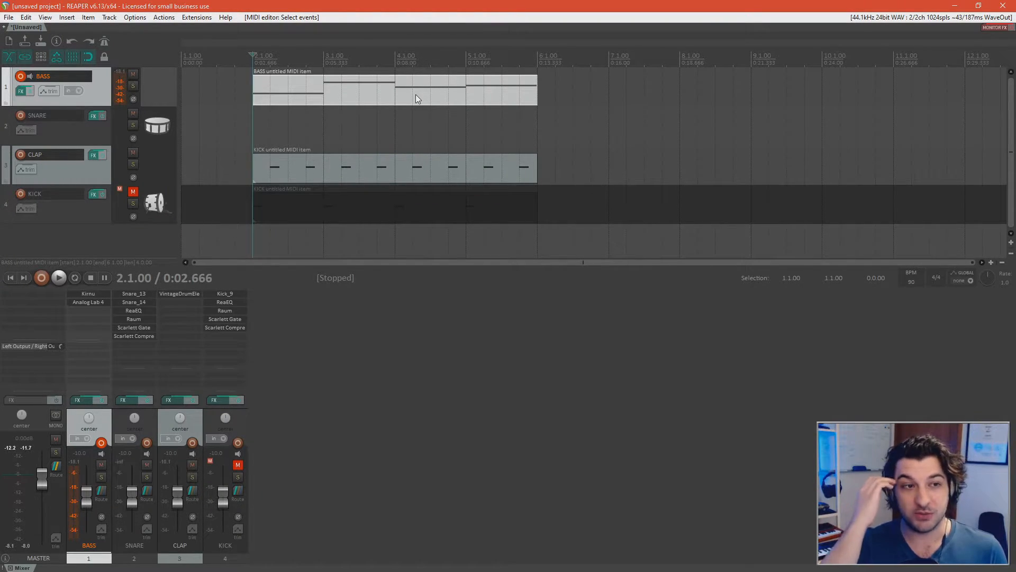
Reopen the BASS MIDI item, transpose all four notes down five semitones so the first sits on G2, and listen.
{"action": "double_click", "coordinate": [399, 87]}
{"action": "left_click", "coordinate": [246, 262]}
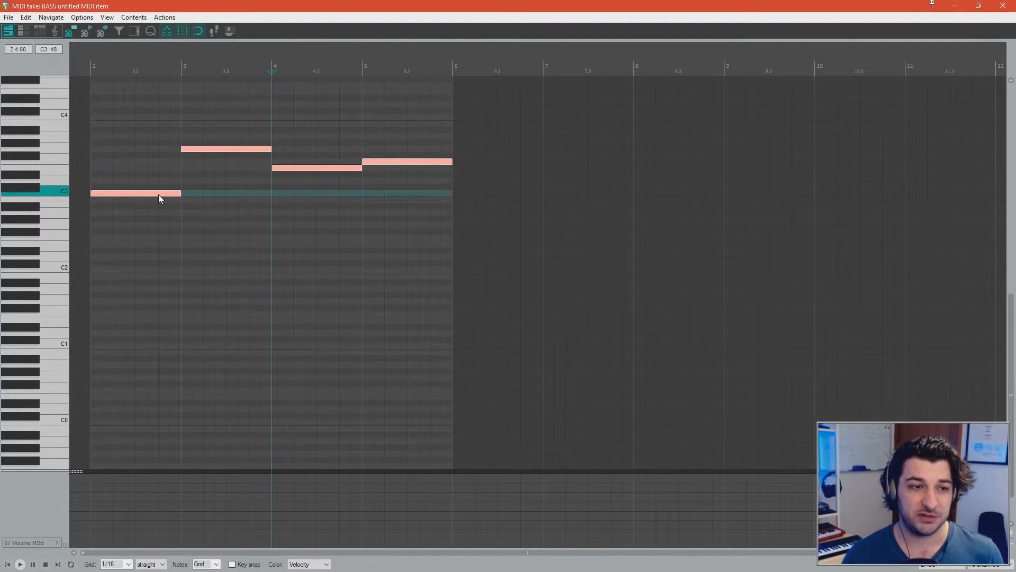
{"action": "left_click_drag", "start_coordinate": [158, 195], "coordinate": [111, 224]}
{"action": "key", "text": "space"}
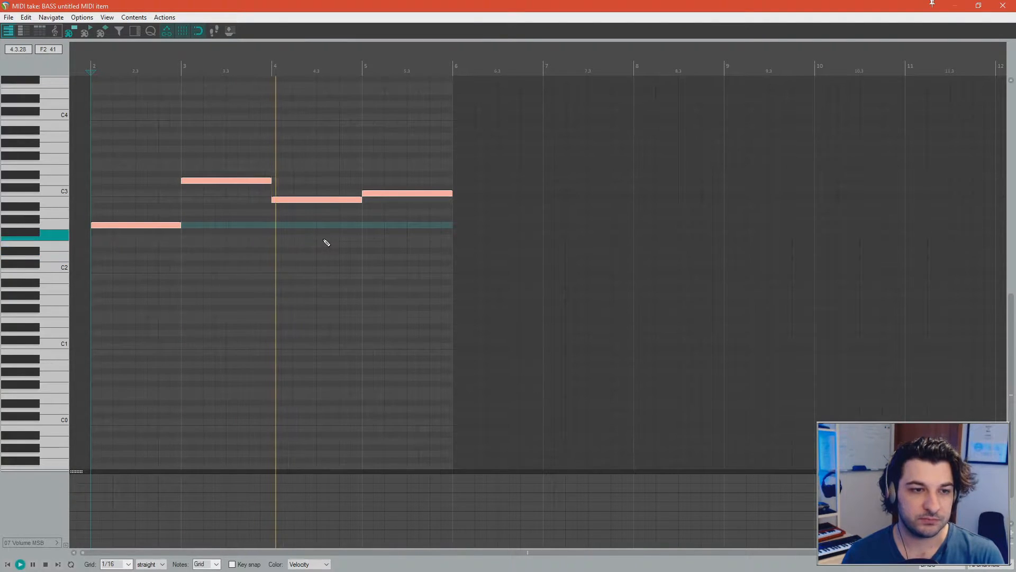
Try transposing all four bass notes up ten semitones so the first sits on F3, and listen.
{"action": "key", "text": "space"}
{"action": "left_click_drag", "start_coordinate": [135, 225], "coordinate": [129, 163]}
{"action": "key", "text": "space"}
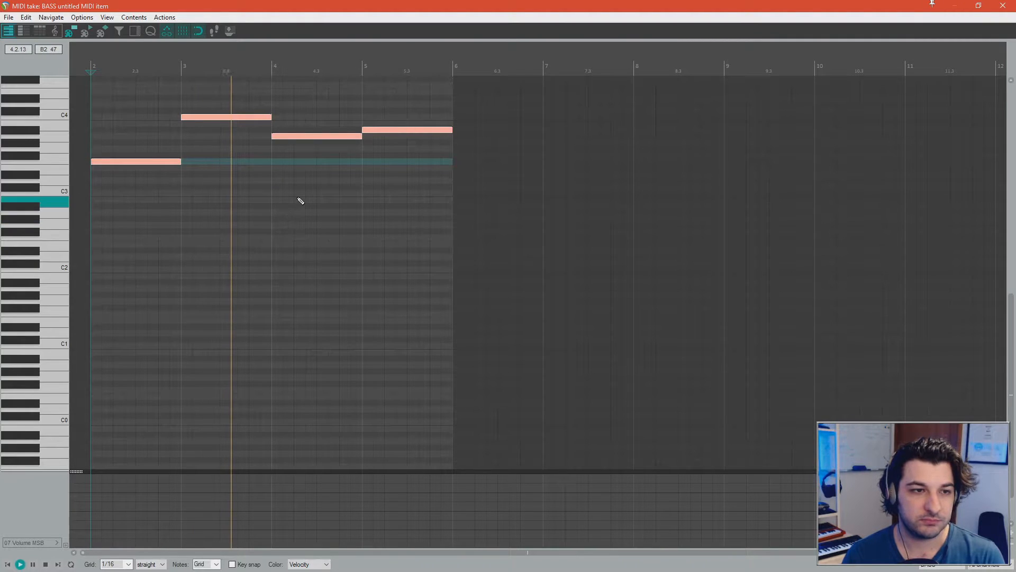
{"action": "key", "text": "space"}
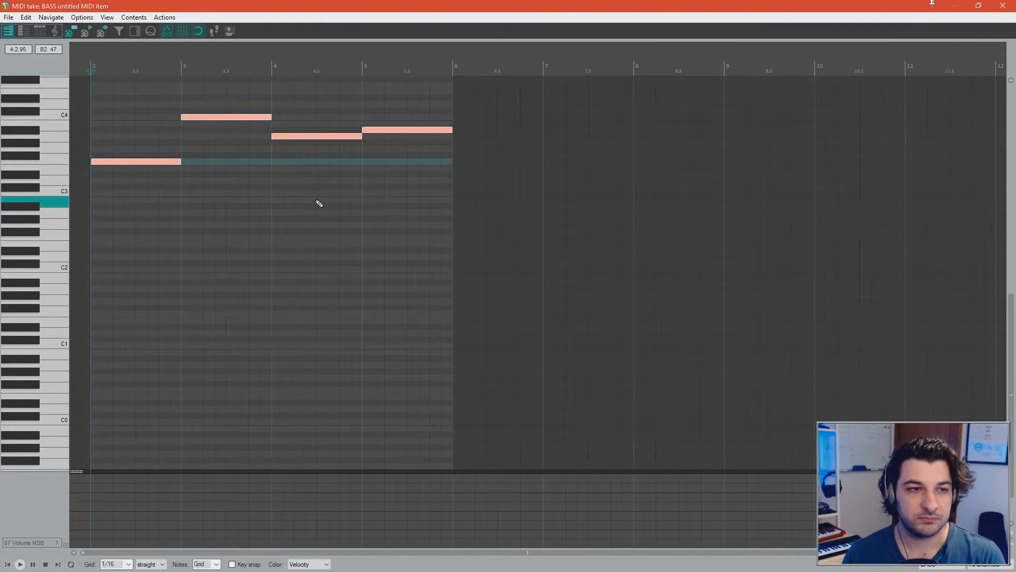
Undo the last two transpositions of the bass notes and close the MIDI editor.
{"action": "key", "text": "ctrl+z"}
{"action": "key", "text": "ctrl+z"}
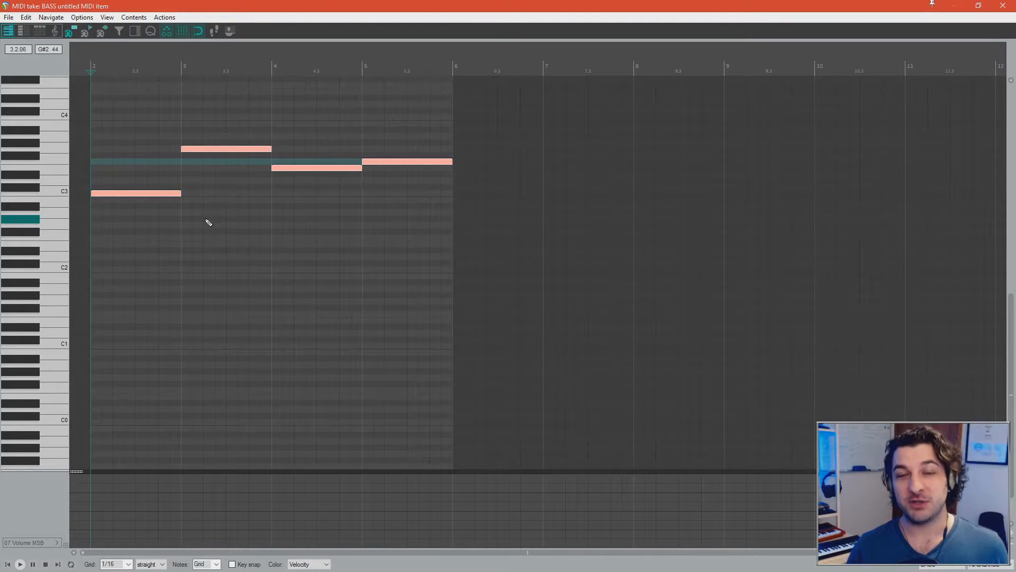
{"action": "key", "text": "Escape"}
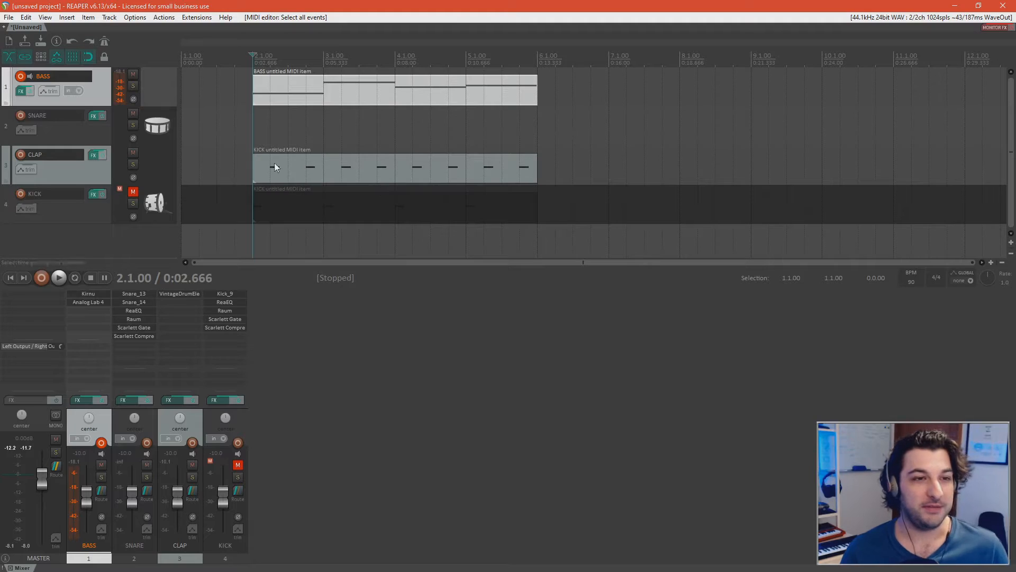
Extend the BASS, CLAP and KICK items together so they loop up to bar 18, and listen to the opening.
{"action": "left_click_drag", "start_coordinate": [538, 224], "coordinate": [253, 101]}
{"action": "left_click_drag", "start_coordinate": [361, 97], "coordinate": [793, 128]}
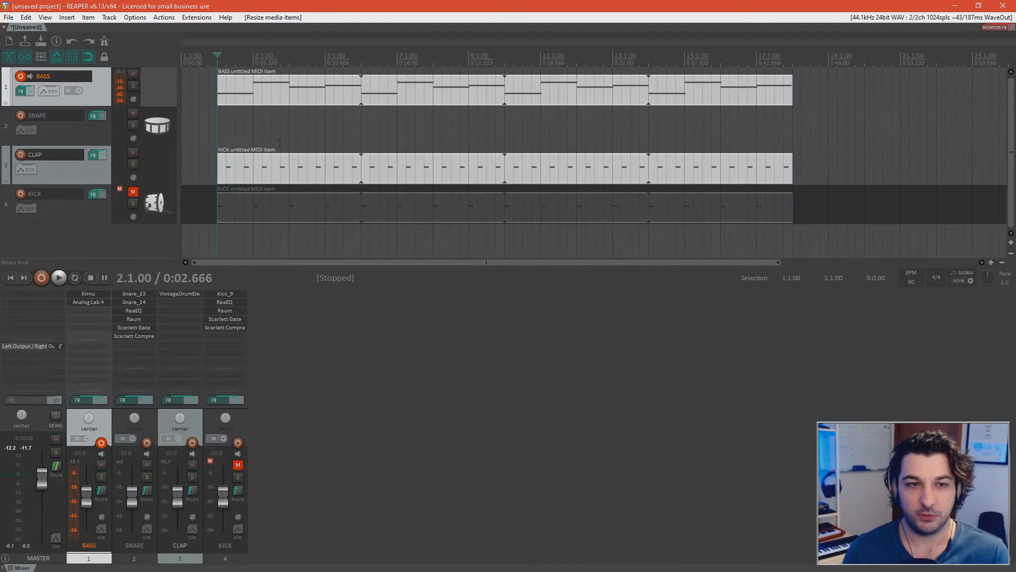
{"action": "left_click", "coordinate": [217, 126]}
{"action": "scroll", "coordinate": [285, 208], "scroll_direction": "up", "scroll_amount": 2}
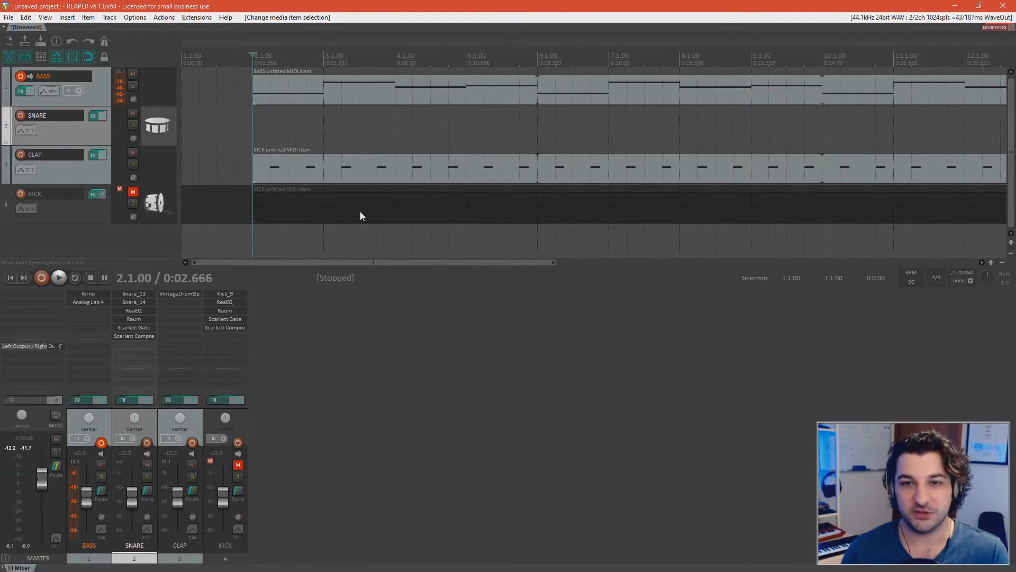
{"action": "scroll", "coordinate": [360, 212], "scroll_direction": "down", "scroll_amount": 2}
{"action": "key", "text": "space"}
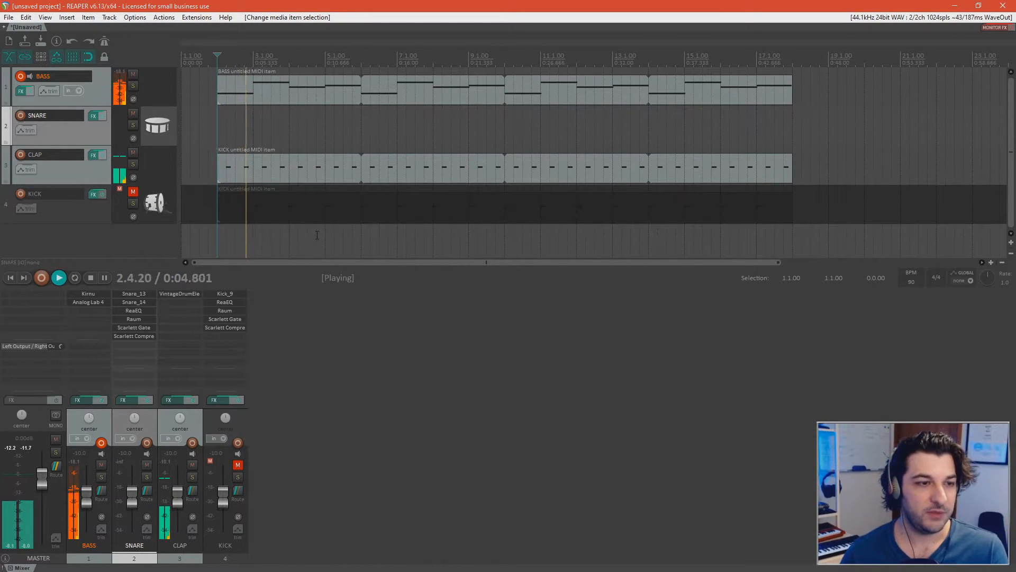
{"action": "key", "text": "space"}
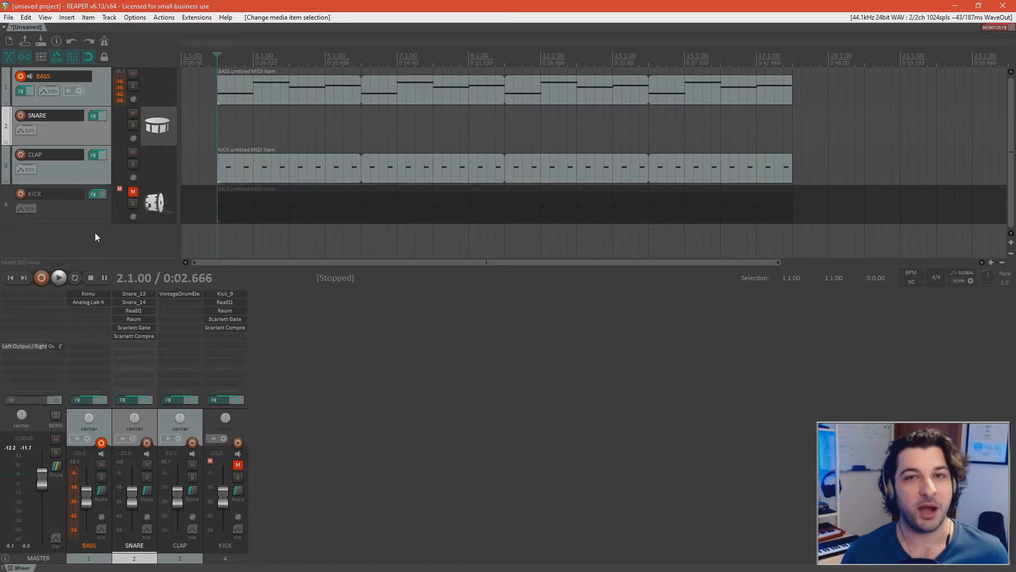
Insert the Analog Lab 4 virtual instrument on a new track.
{"action": "right_click", "coordinate": [132, 233]}
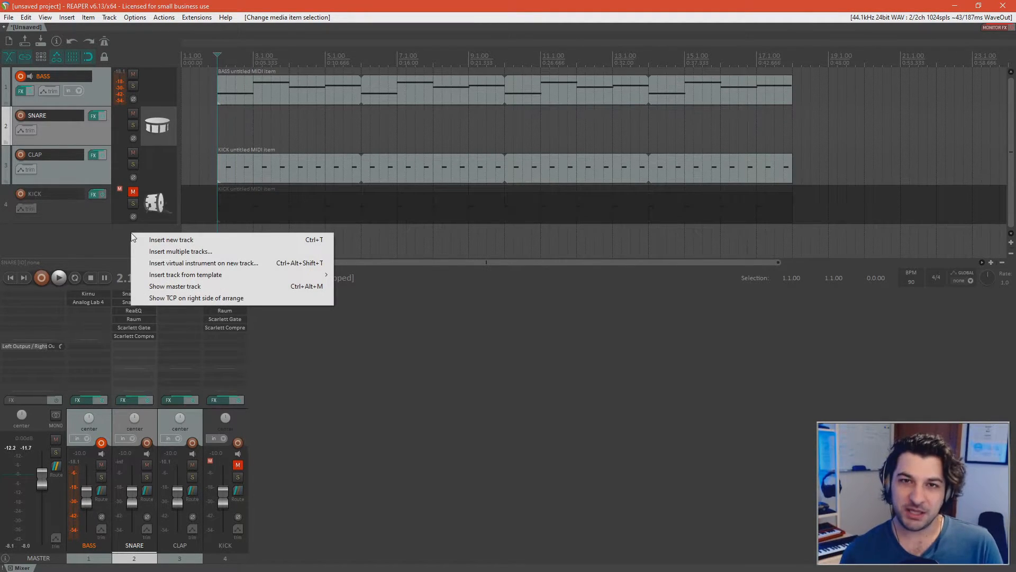
{"action": "left_click", "coordinate": [298, 263]}
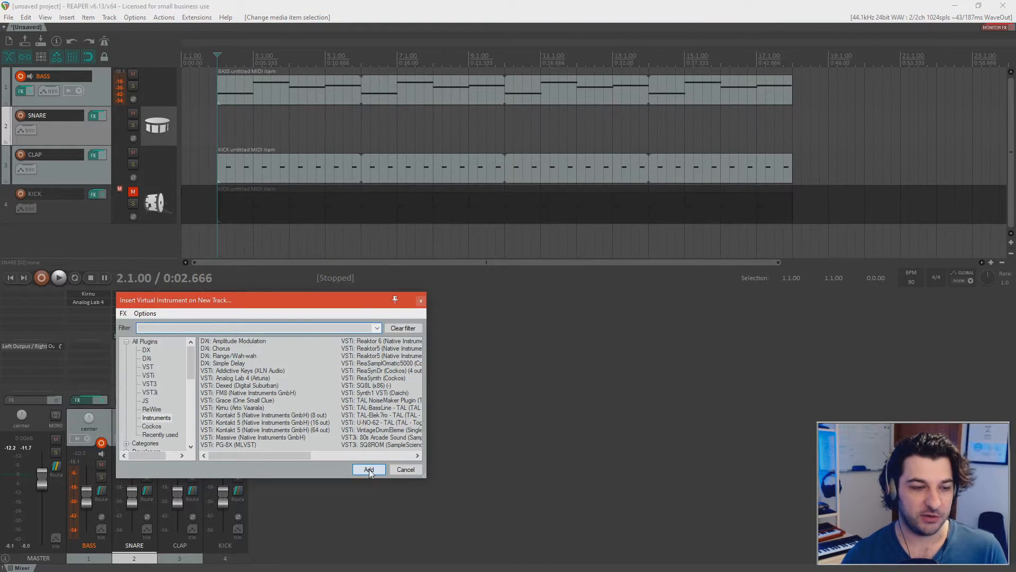
{"action": "type", "text": "ana"}
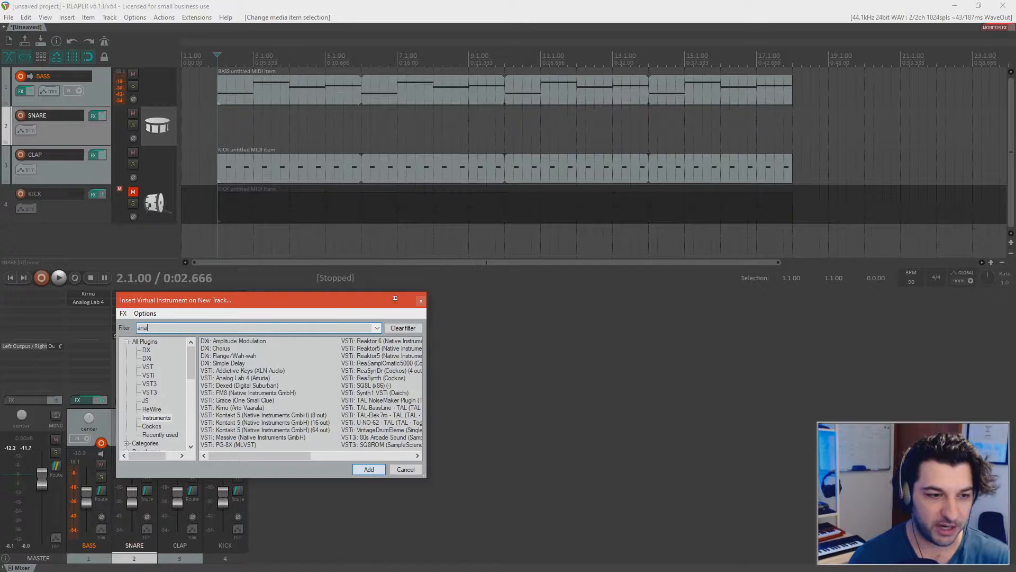
{"action": "left_click", "coordinate": [369, 470]}
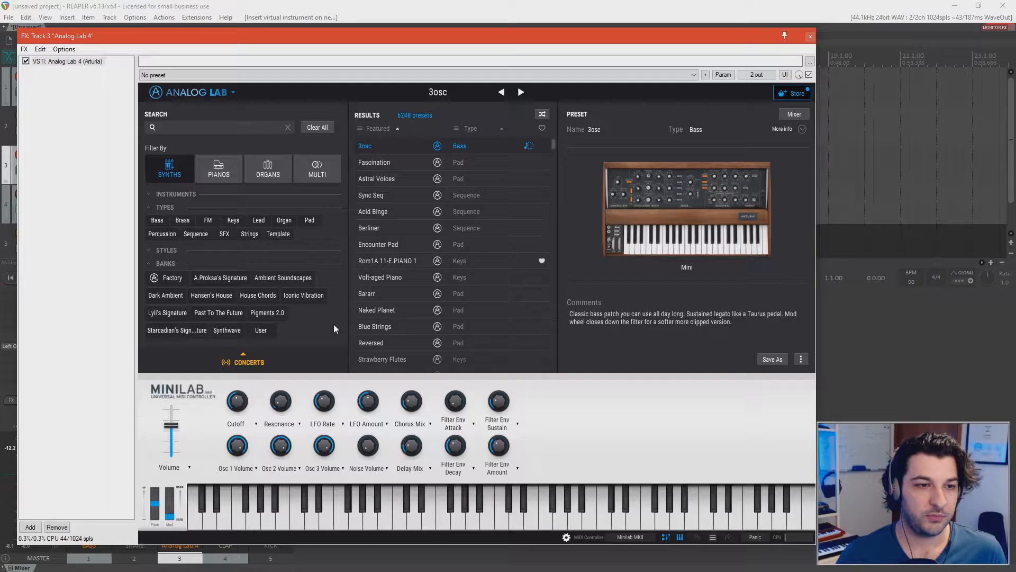
Filter the presets to Lead with favourites first, load Game Blaster Lead and close the plugin window.
{"action": "left_click", "coordinate": [255, 221]}
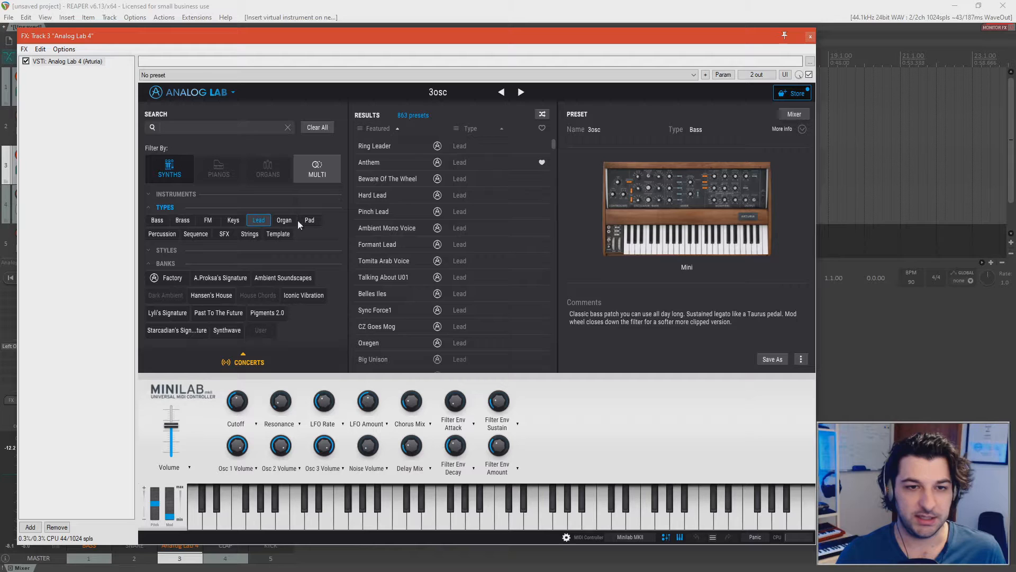
{"action": "left_click", "coordinate": [542, 128]}
{"action": "left_click", "coordinate": [374, 146]}
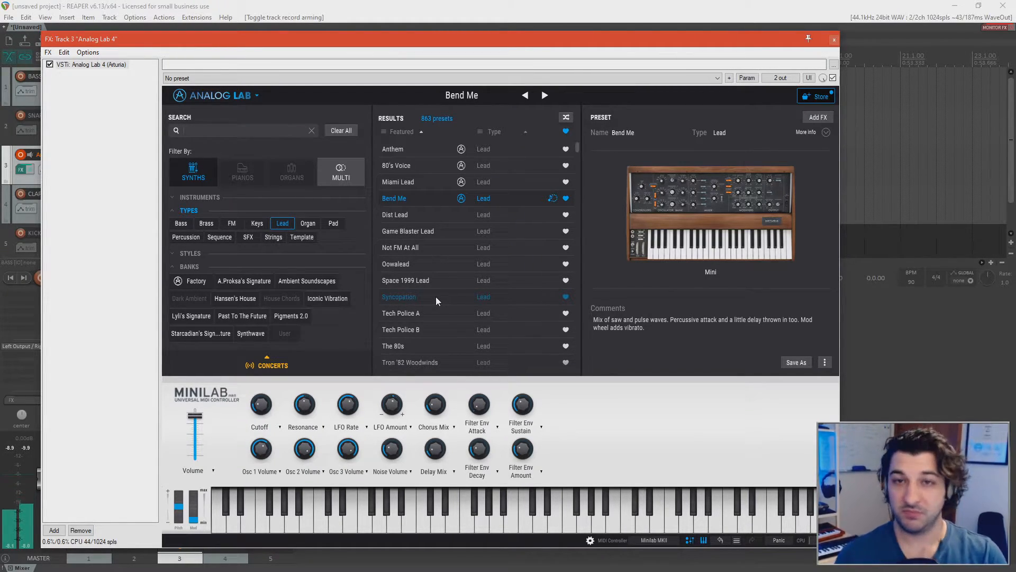
{"action": "left_click", "coordinate": [428, 234]}
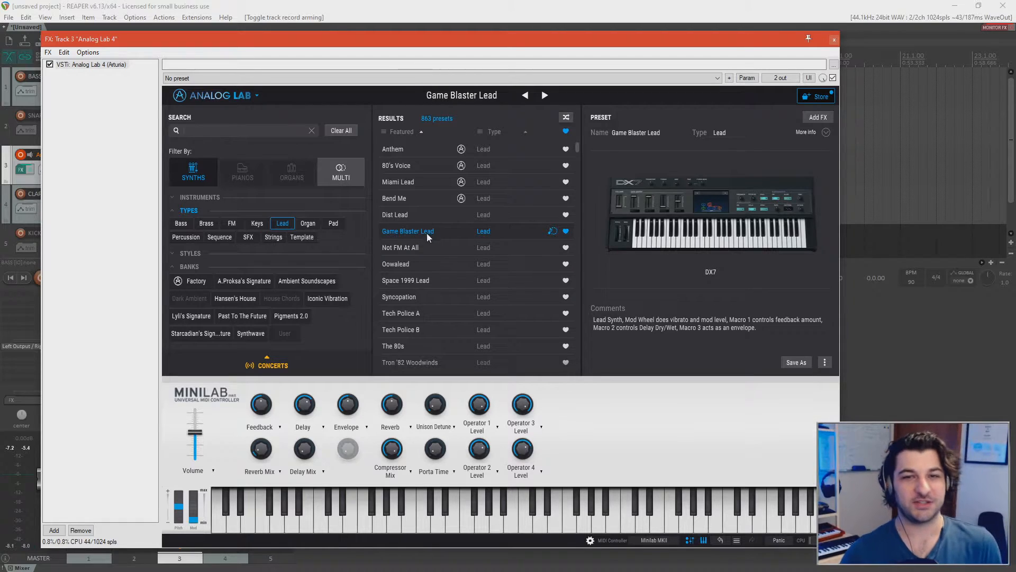
{"action": "left_click", "coordinate": [834, 40]}
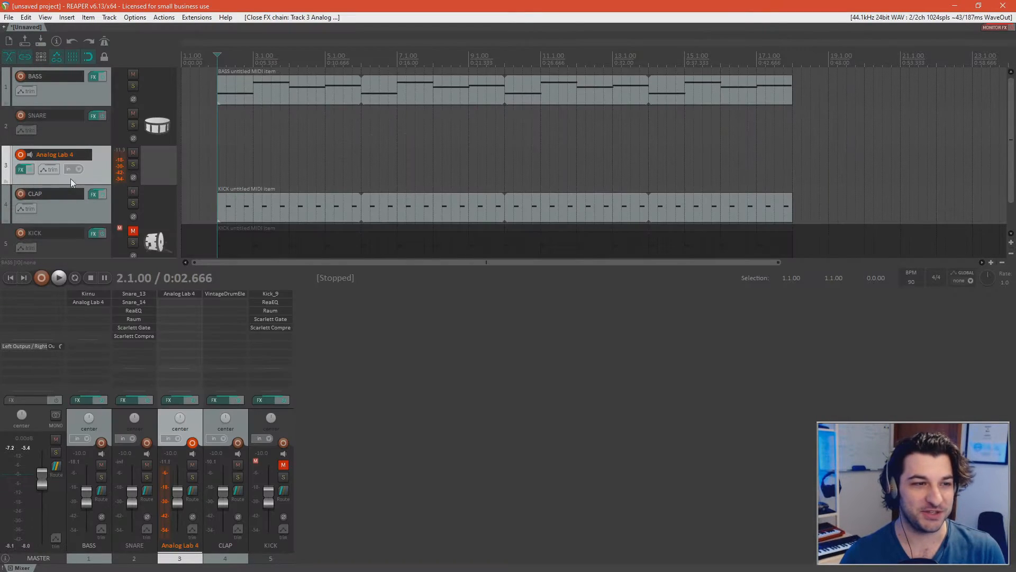
Rename the Analog Lab 4 track LEAD and move it above the BASS track.
{"action": "double_click", "coordinate": [66, 154]}
{"action": "type", "text": "LEAD"}
{"action": "key", "text": "Return"}
{"action": "left_click_drag", "start_coordinate": [109, 177], "coordinate": [86, 74]}
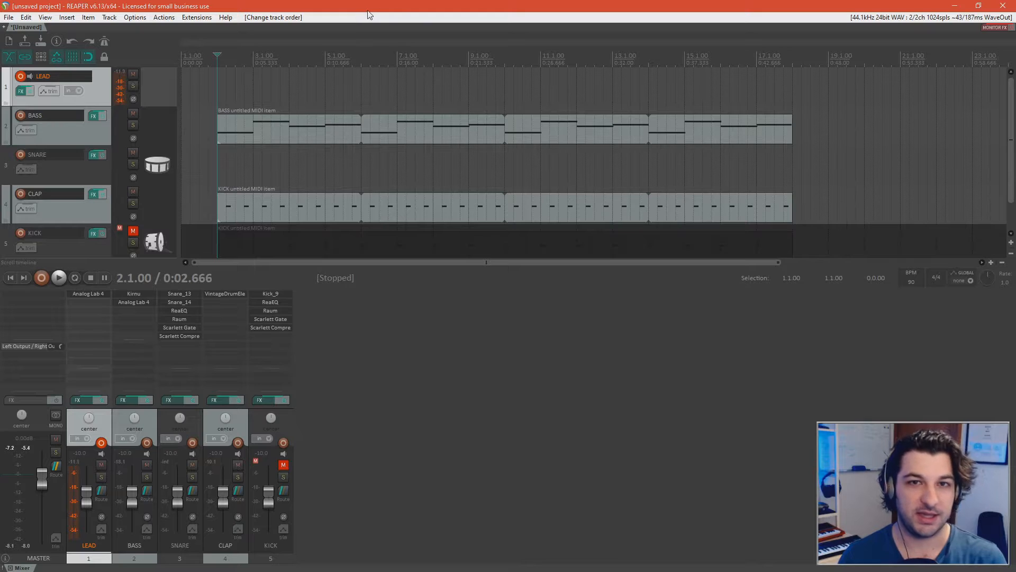
Record a lead melody on the LEAD track from bar 2, split the take at bar 14 and delete the tail.
{"action": "key", "text": "ctrl+r"}
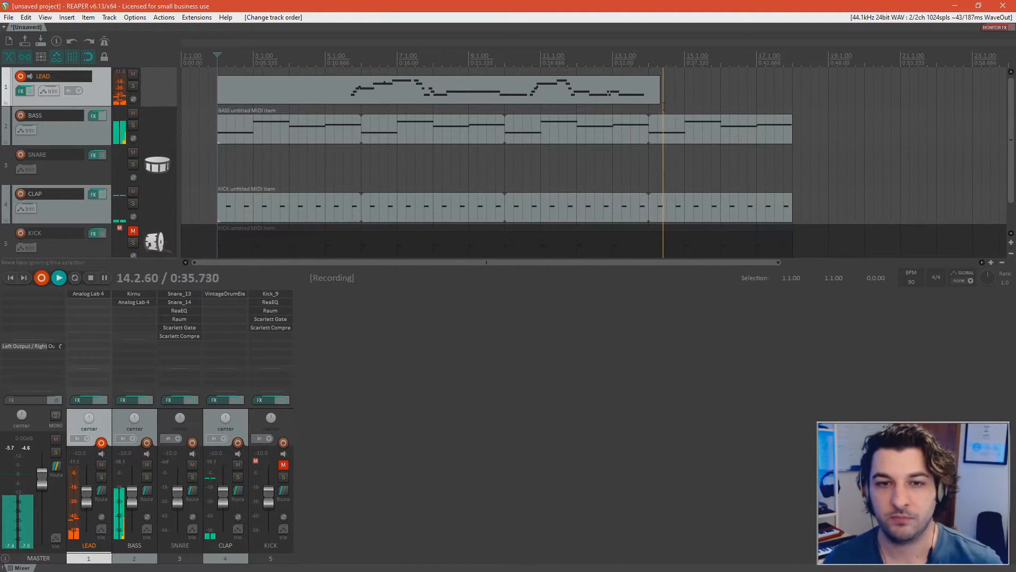
{"action": "key", "text": "space"}
{"action": "left_click", "coordinate": [652, 95]}
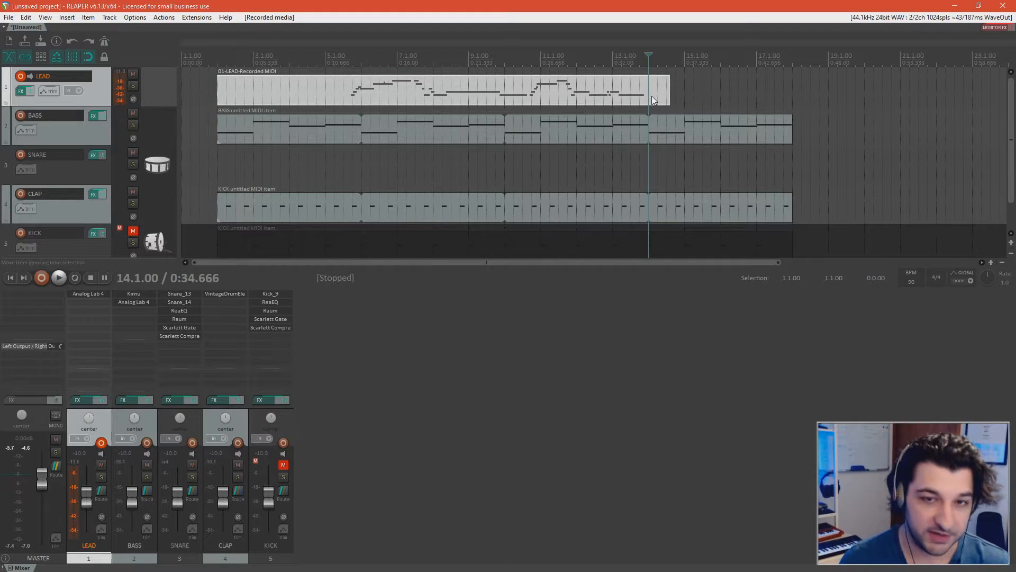
{"action": "key", "text": "s"}
{"action": "key", "text": "Delete"}
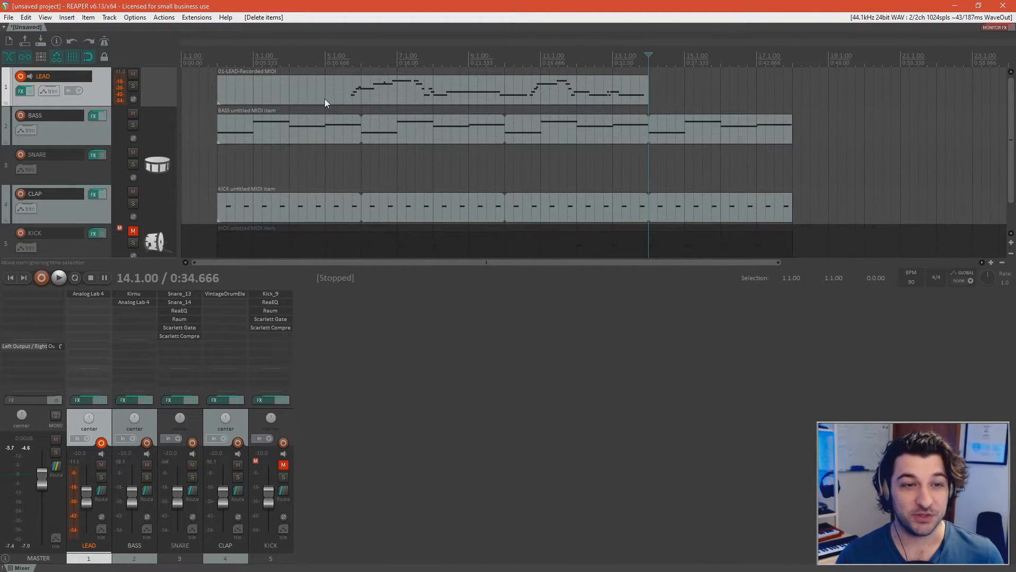
Open the recorded LEAD take and quantize the position and end of all its notes to the grid at 100% strength.
{"action": "double_click", "coordinate": [390, 95]}
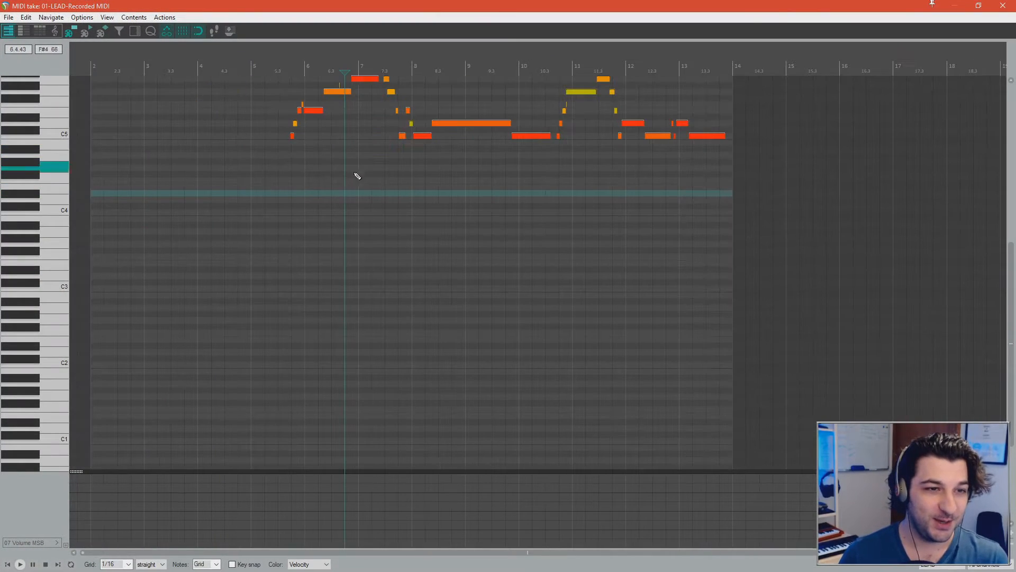
{"action": "left_click", "coordinate": [410, 181]}
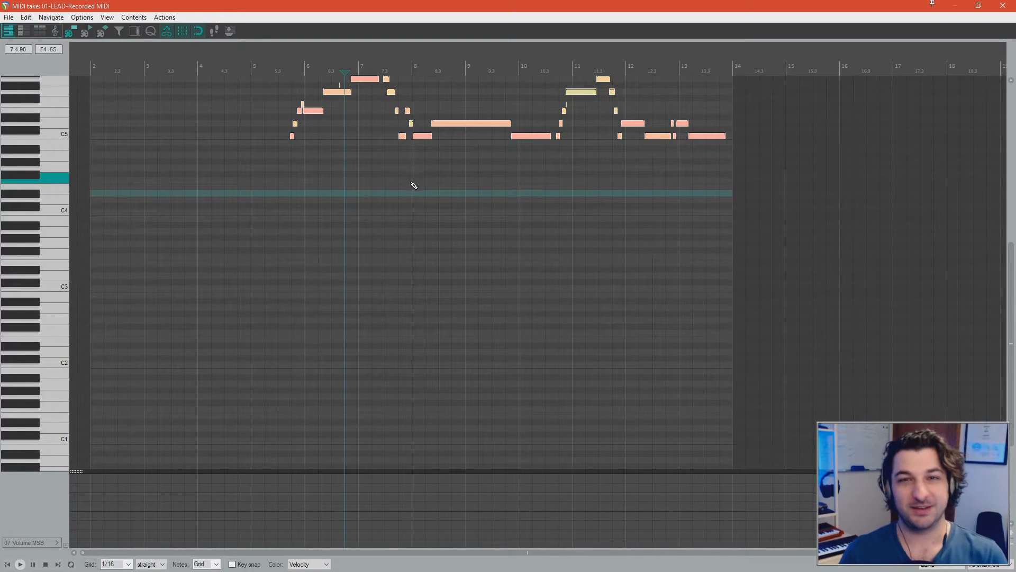
{"action": "key", "text": "ctrl+q"}
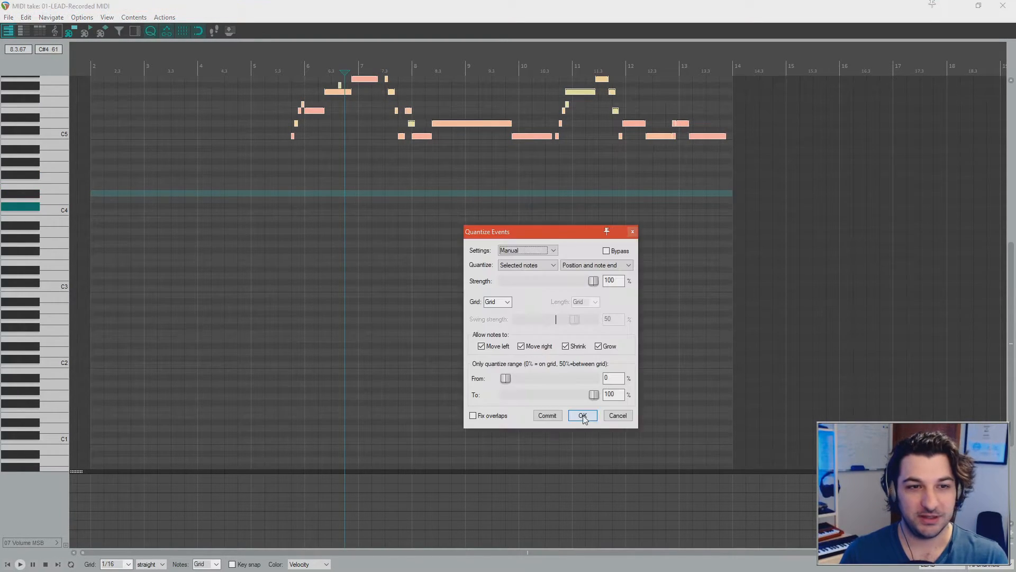
{"action": "left_click", "coordinate": [582, 416]}
Delete the stray short G#5 note just before bar 7 and listen to the lead melody from late in bar 5.
{"action": "left_click", "coordinate": [286, 169]}
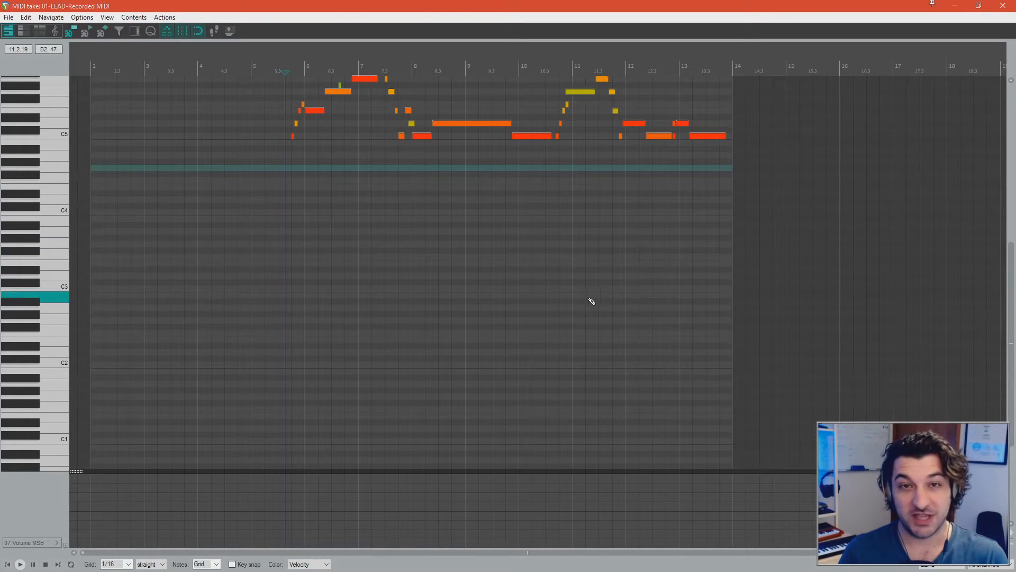
{"action": "scroll", "coordinate": [590, 301], "scroll_direction": "up", "scroll_amount": 2}
{"action": "scroll", "coordinate": [590, 302], "scroll_direction": "down", "scroll_amount": 2}
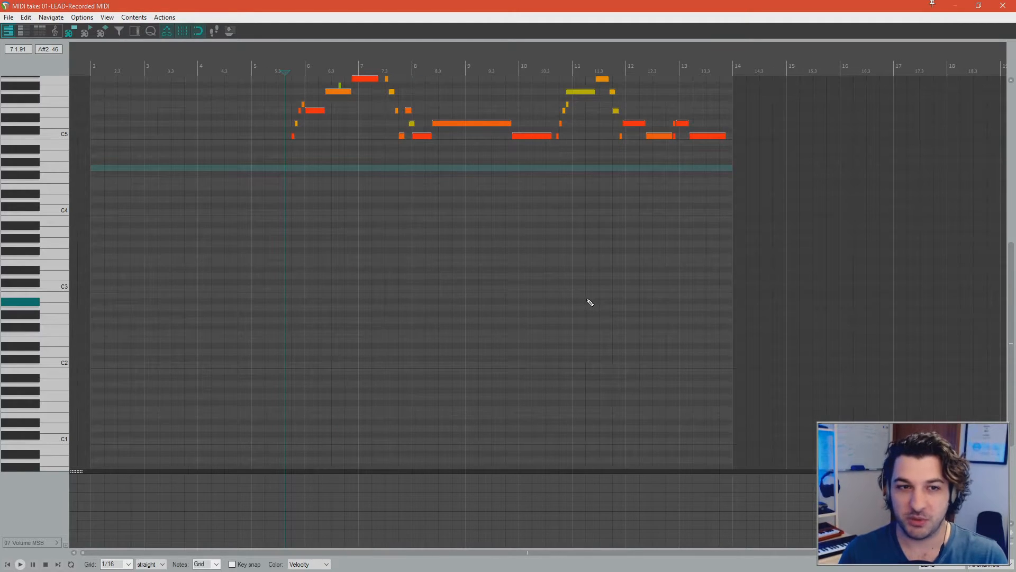
{"action": "key", "text": "space"}
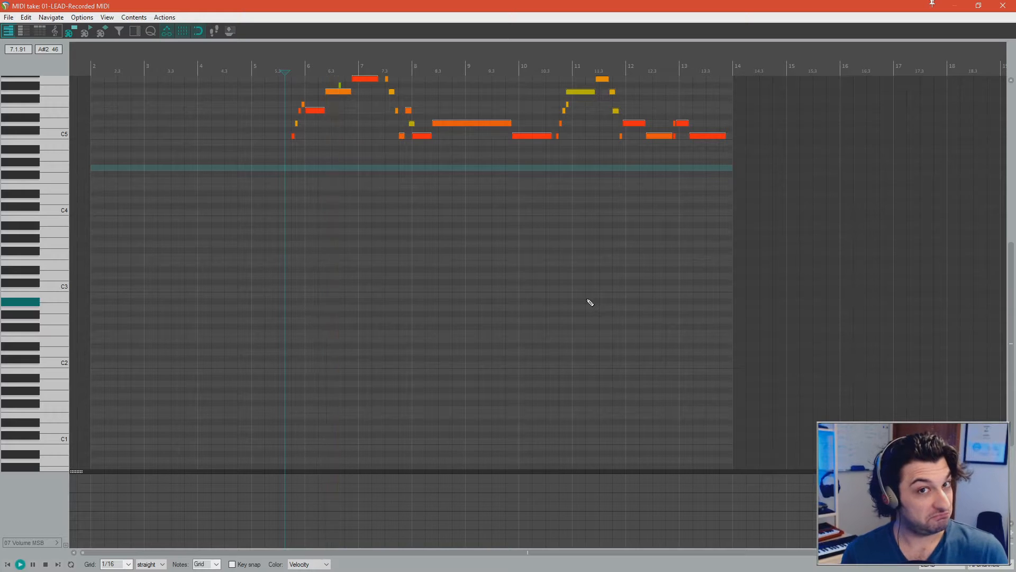
{"action": "key", "text": "space"}
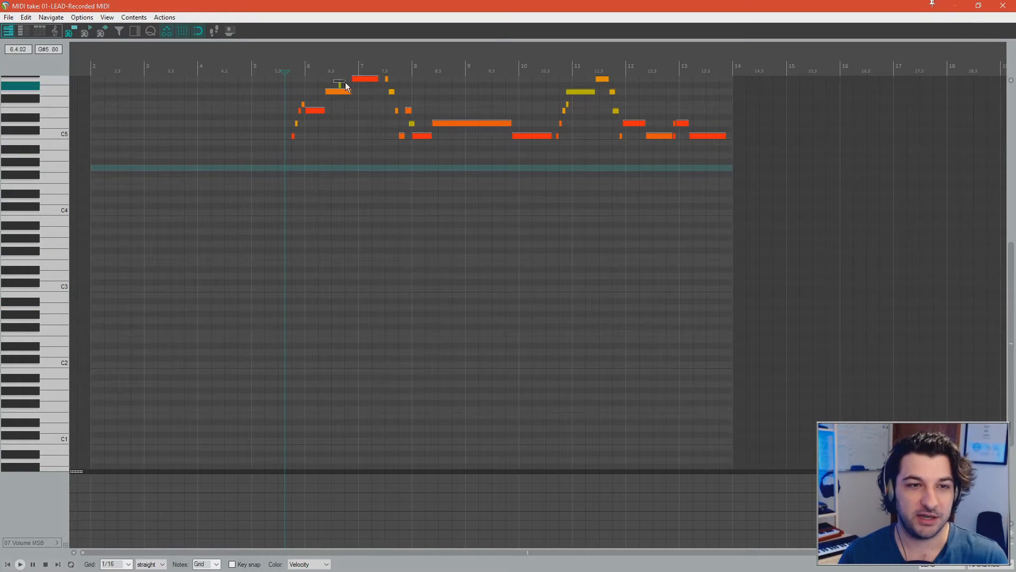
{"action": "key", "text": "space"}
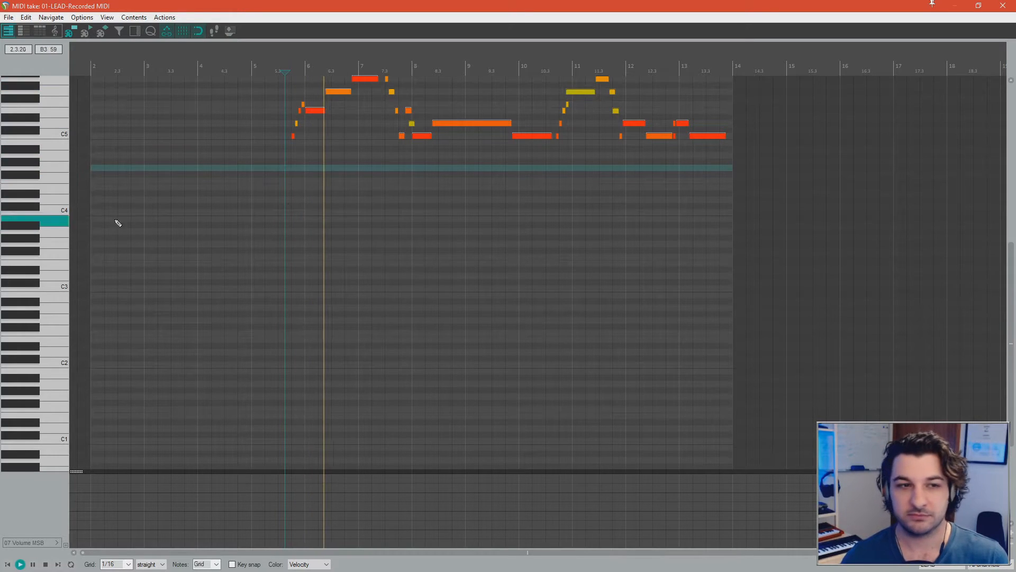
{"action": "scroll", "coordinate": [145, 225], "scroll_direction": "up", "scroll_amount": 3}
{"action": "scroll", "coordinate": [484, 236], "scroll_direction": "up", "scroll_amount": 2, "text": "ctrl"}
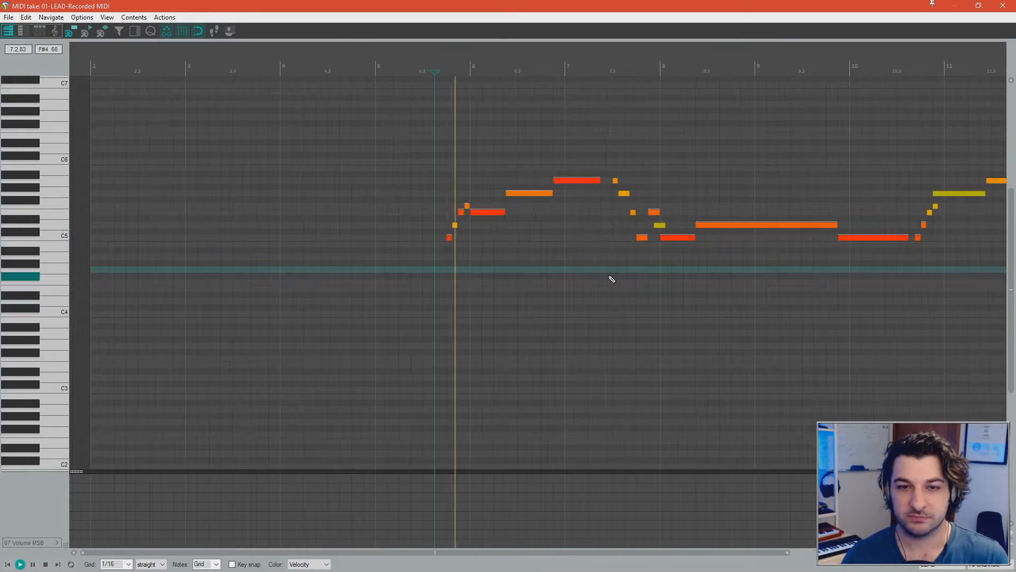
{"action": "left_click_drag", "start_coordinate": [465, 560], "coordinate": [659, 559]}
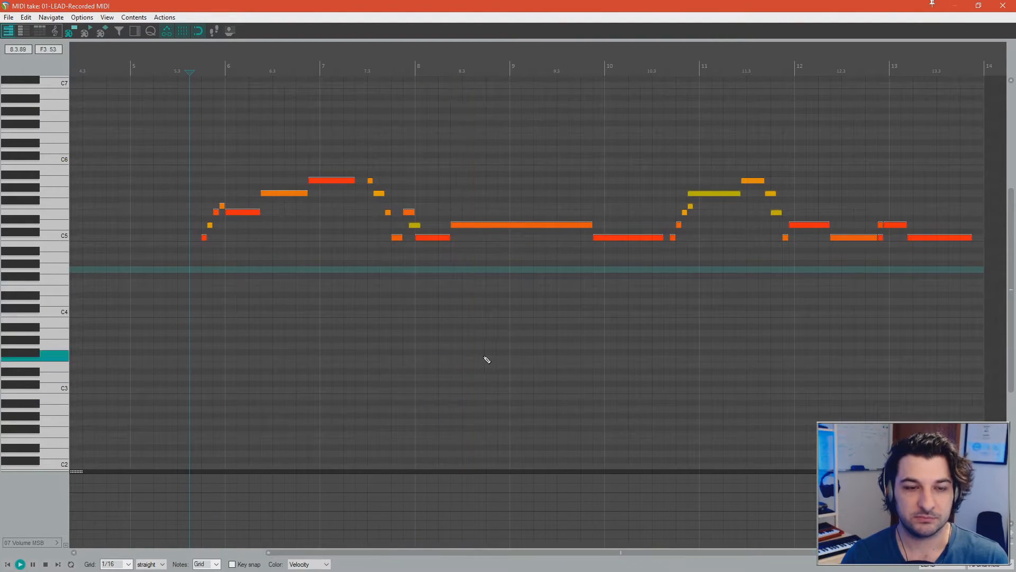
{"action": "key", "text": "space"}
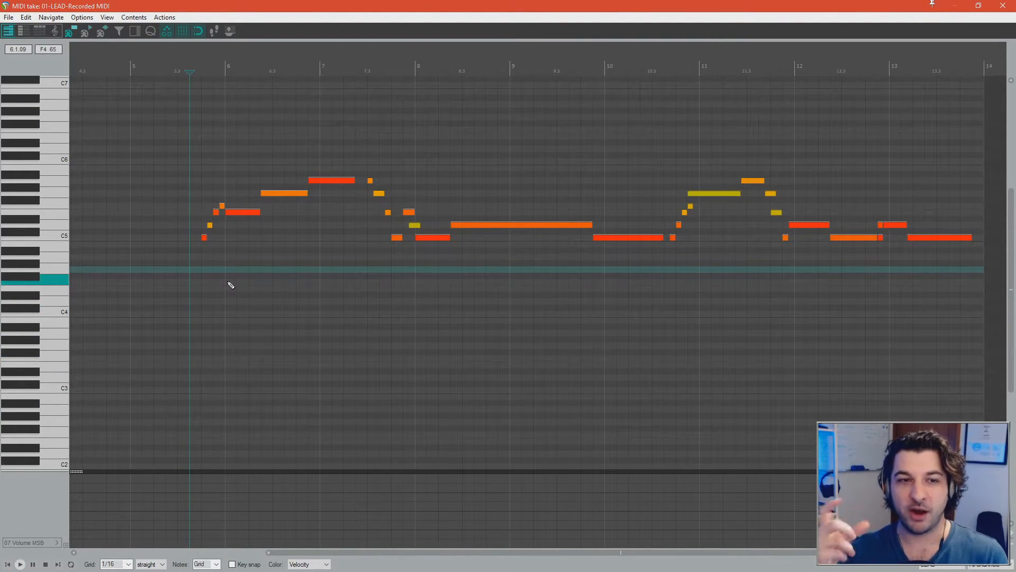
Try moving the short E5 note late in bar 7 one sixteenth earlier with a D5 sixteenth after it, and listen.
{"action": "scroll", "coordinate": [544, 192], "scroll_direction": "up", "scroll_amount": 4}
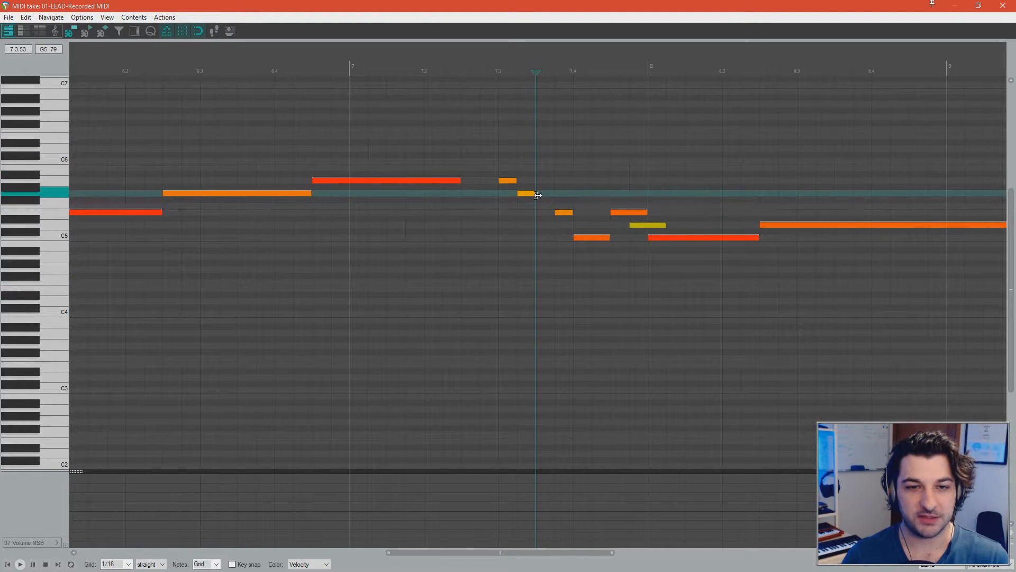
{"action": "left_click_drag", "start_coordinate": [563, 213], "coordinate": [547, 213]}
{"action": "left_click", "coordinate": [564, 226]}
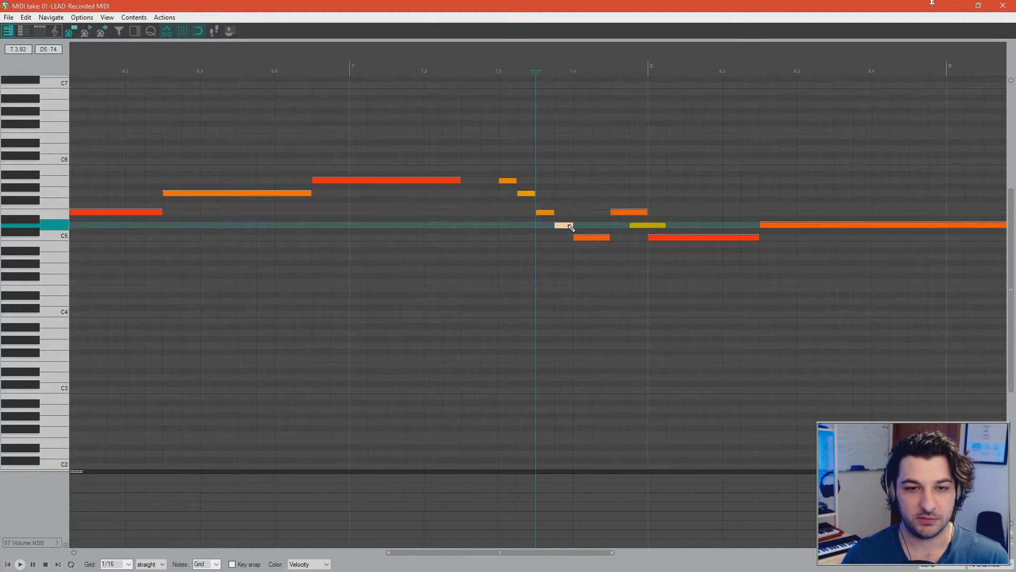
{"action": "key", "text": "space"}
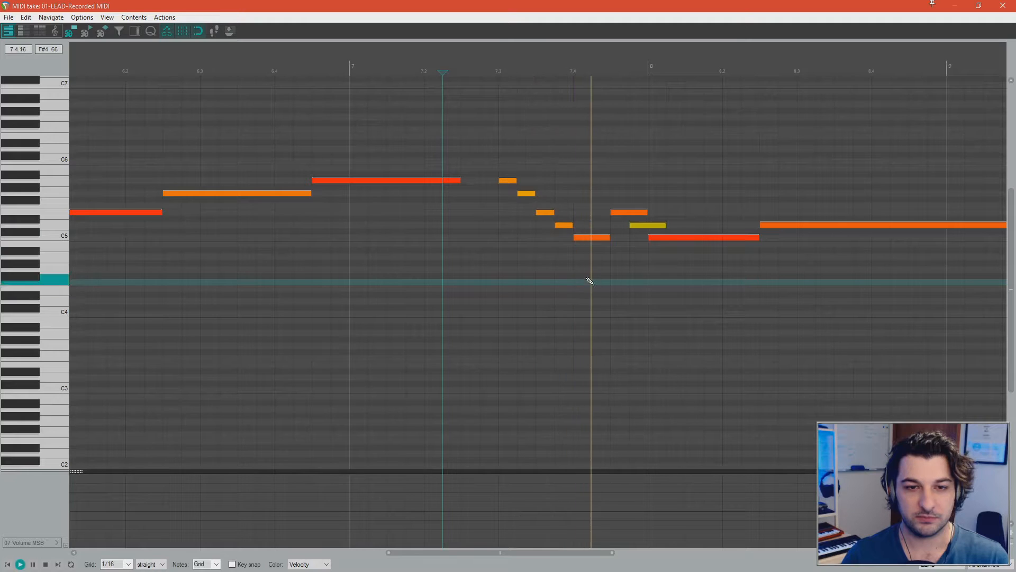
{"action": "key", "text": "space"}
{"action": "left_click", "coordinate": [561, 226]}
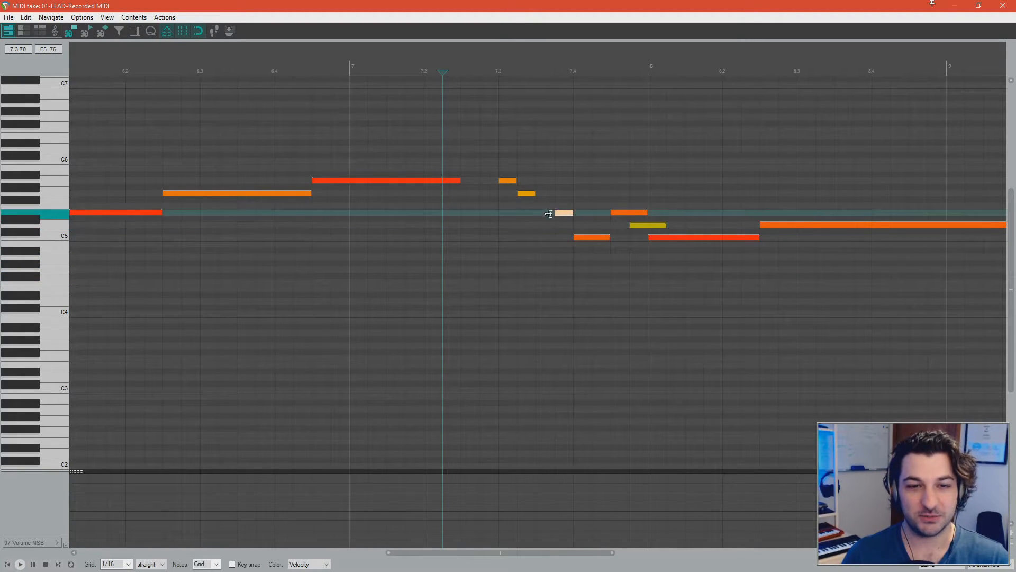
Start the short E5 late in bar 7 one sixteenth earlier, trim it to a sixteenth, extend the following C5 back to meet it, and listen.
{"action": "left_click_drag", "start_coordinate": [555, 212], "coordinate": [537, 213]}
{"action": "key", "text": "space"}
{"action": "key", "text": "space"}
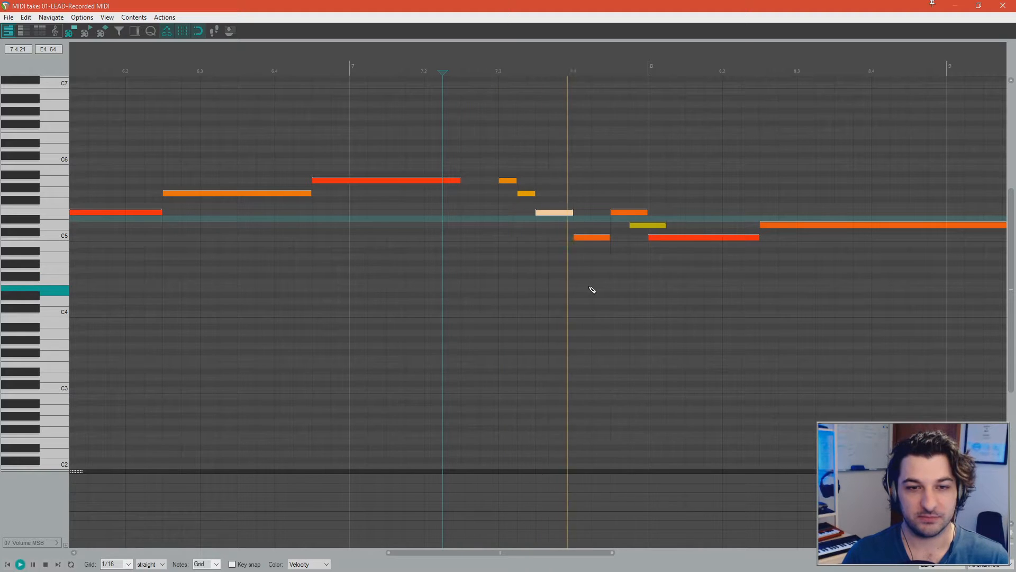
{"action": "left_click_drag", "start_coordinate": [564, 211], "coordinate": [555, 238]}
{"action": "key", "text": "space"}
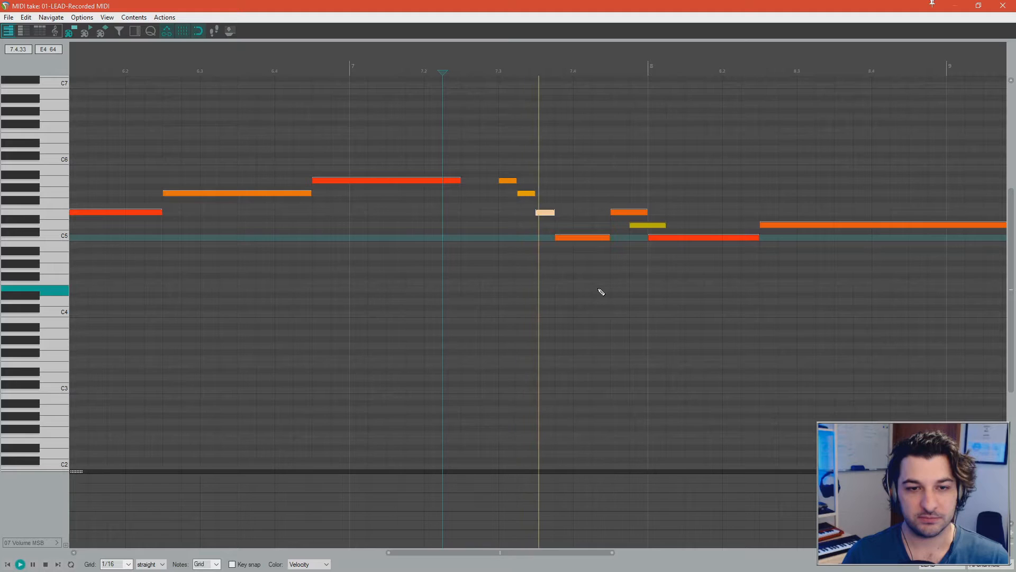
{"action": "key", "text": "space"}
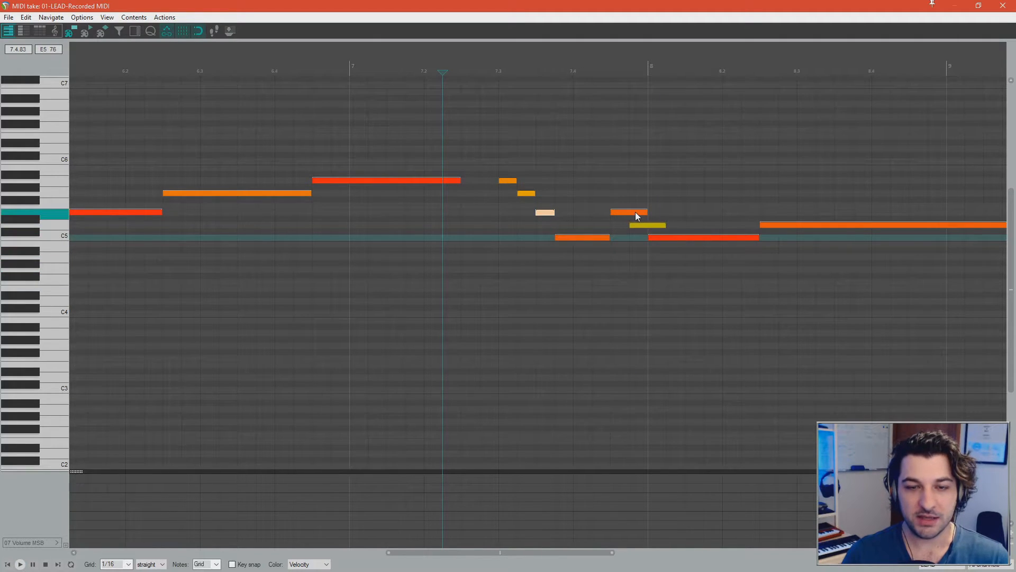
Delete the D5 note overlapping the start of bar 8 and listen to the phrase again.
{"action": "left_click", "coordinate": [655, 239]}
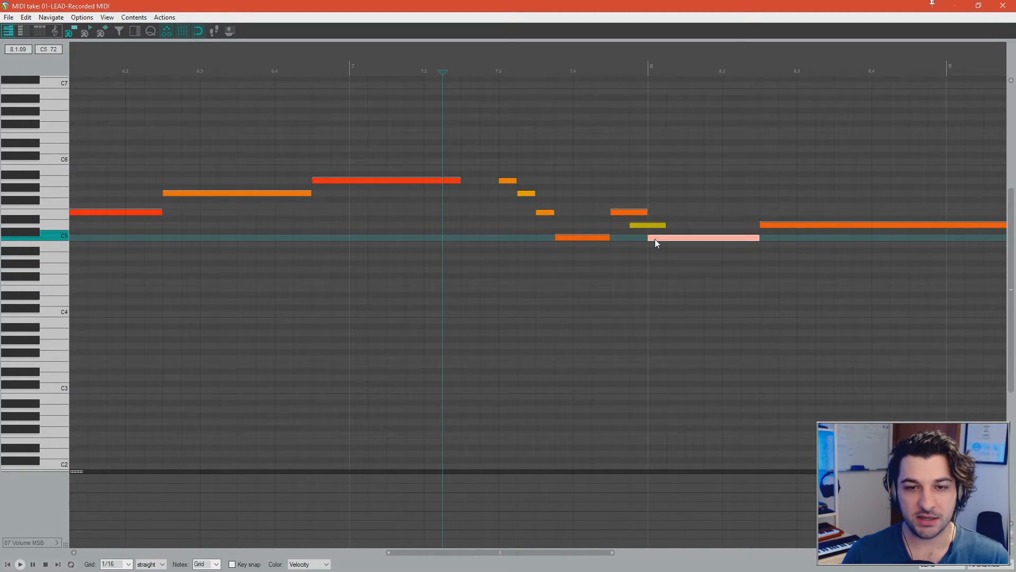
{"action": "left_click", "coordinate": [649, 226]}
{"action": "key", "text": "space"}
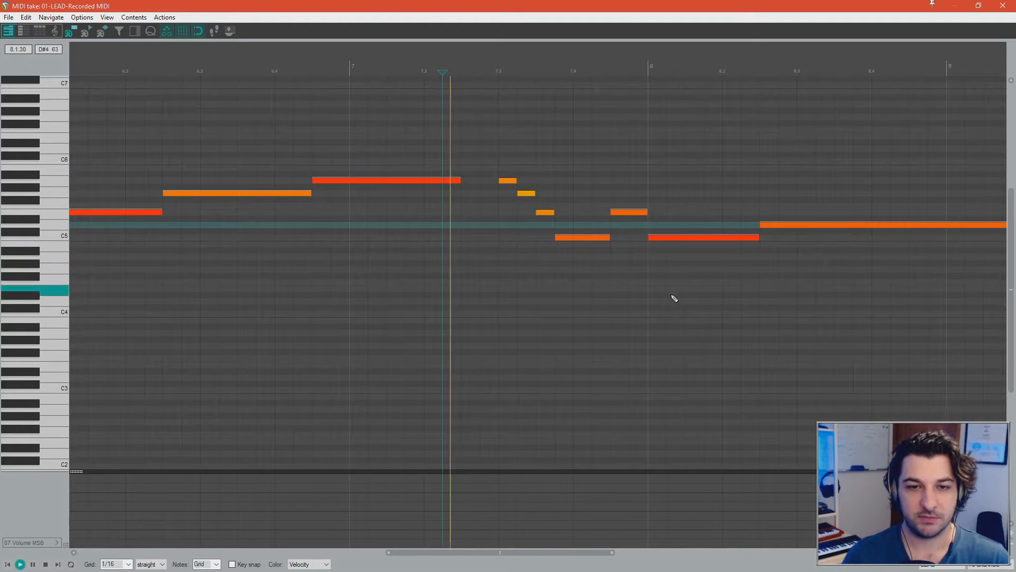
{"action": "key", "text": "space"}
Trim the E5 just before bar 8 to a sixteenth, start the long C5 one sixteenth earlier, and listen.
{"action": "left_click_drag", "start_coordinate": [646, 212], "coordinate": [630, 237]}
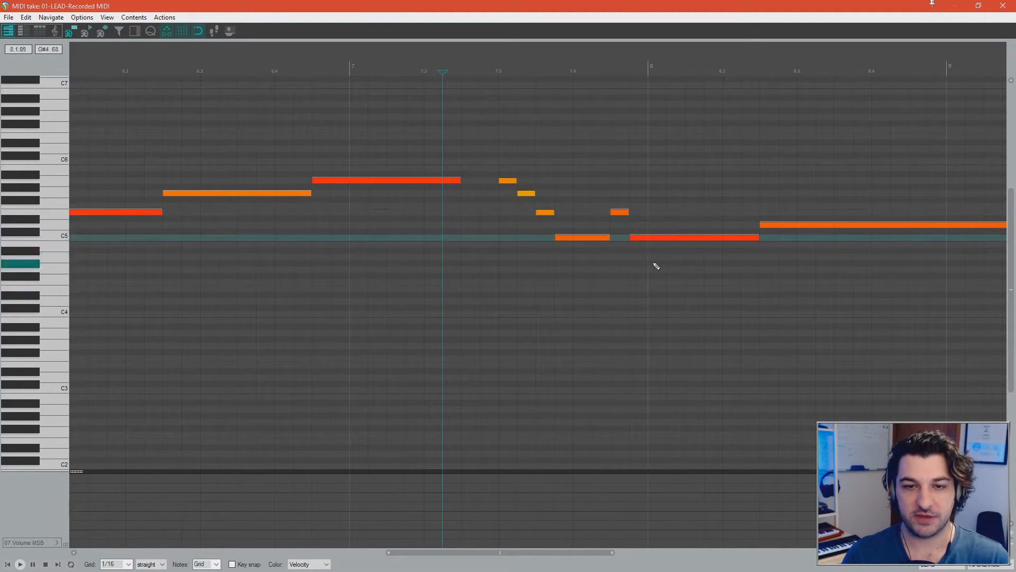
{"action": "key", "text": "space"}
{"action": "key", "text": "space"}
Replace the long C5 around bar 8 with a C5 sixteenth, a D5 eighth on the downbeat and a longer C5, and listen.
{"action": "mouse_move", "coordinate": [756, 238]}
{"action": "left_mouse_down"}
{"action": "mouse_move", "coordinate": [646, 237]}
{"action": "mouse_move", "coordinate": [680, 214]}
{"action": "mouse_move", "coordinate": [757, 238]}
{"action": "left_mouse_up"}
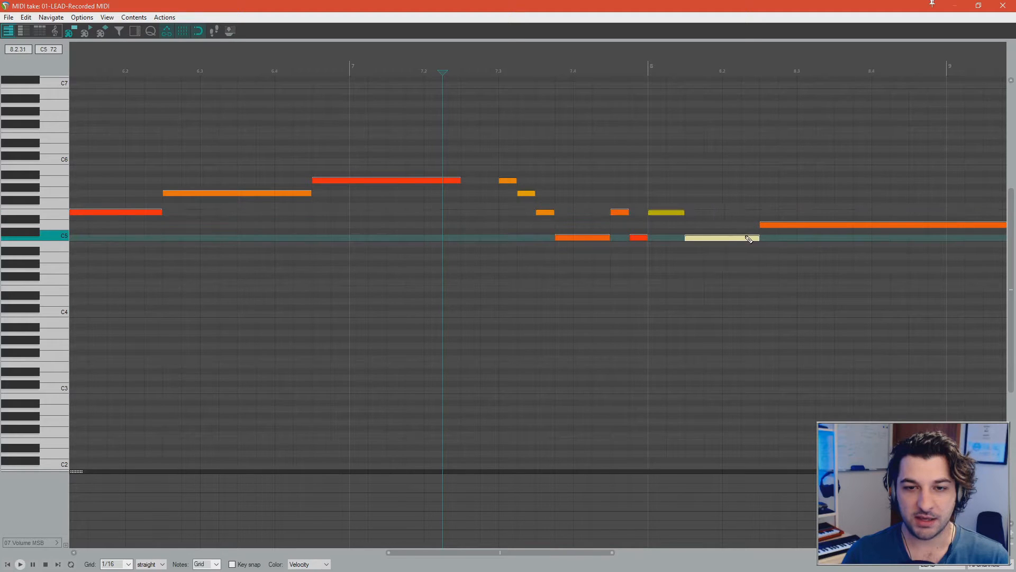
{"action": "key", "text": "space"}
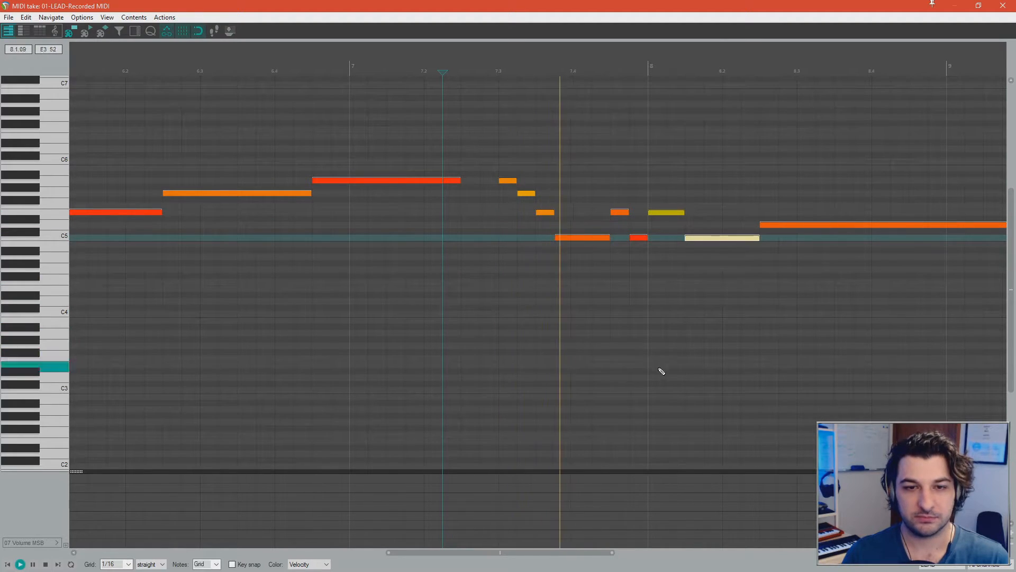
{"action": "key", "text": "space"}
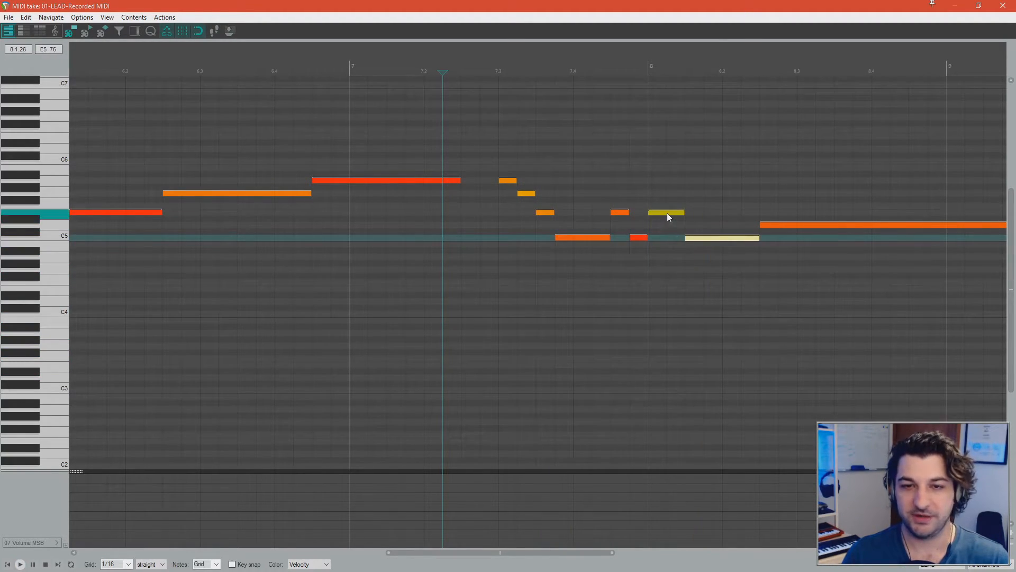
{"action": "mouse_move", "coordinate": [667, 213]}
{"action": "left_mouse_down"}
{"action": "mouse_move", "coordinate": [667, 235]}
{"action": "mouse_move", "coordinate": [667, 210]}
{"action": "mouse_move", "coordinate": [667, 223]}
{"action": "left_mouse_up"}
{"action": "key", "text": "space"}
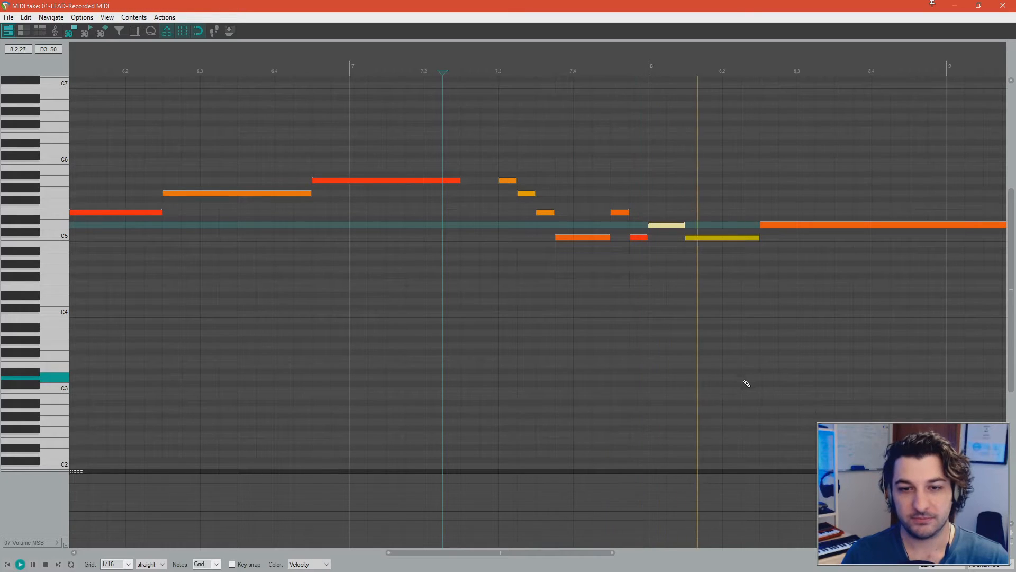
{"action": "key", "text": "space"}
Make the D5 at the start of bar 8 and the C5 after it three sixteenths long each, and listen through to bar 13.
{"action": "left_click", "coordinate": [687, 237], "text": "ctrl"}
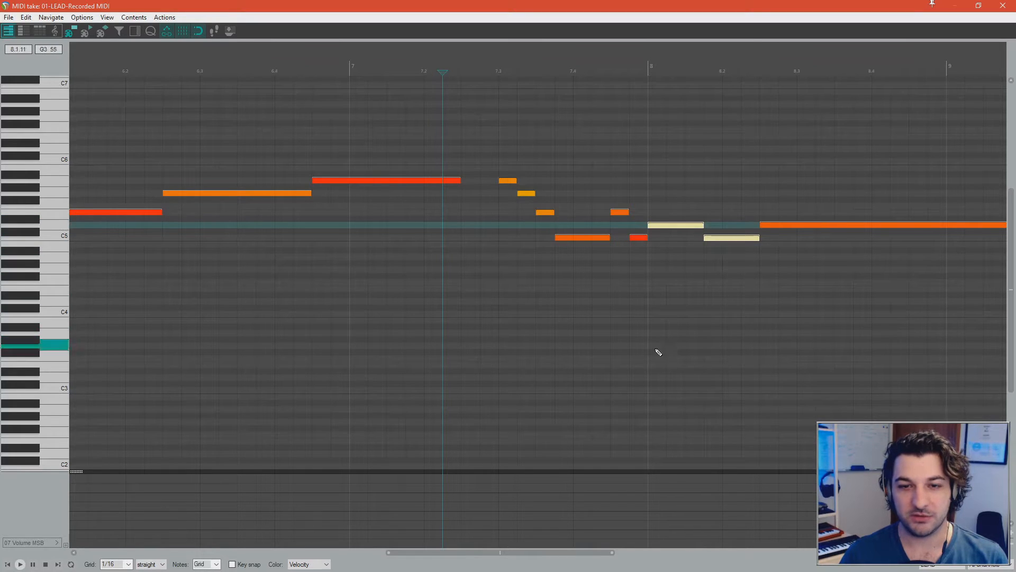
{"action": "key", "text": "space"}
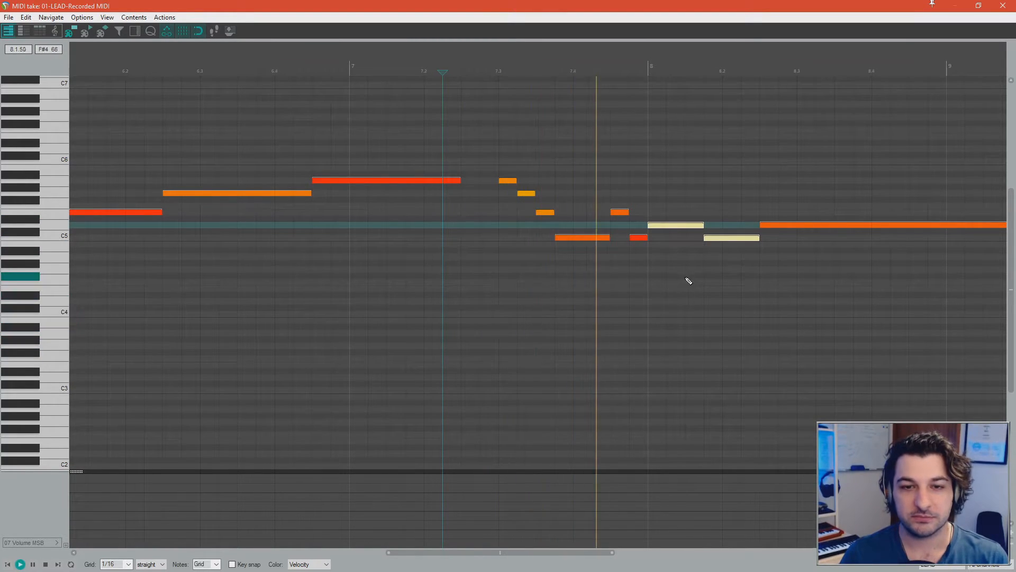
{"action": "scroll", "coordinate": [743, 289], "scroll_direction": "down", "scroll_amount": 3}
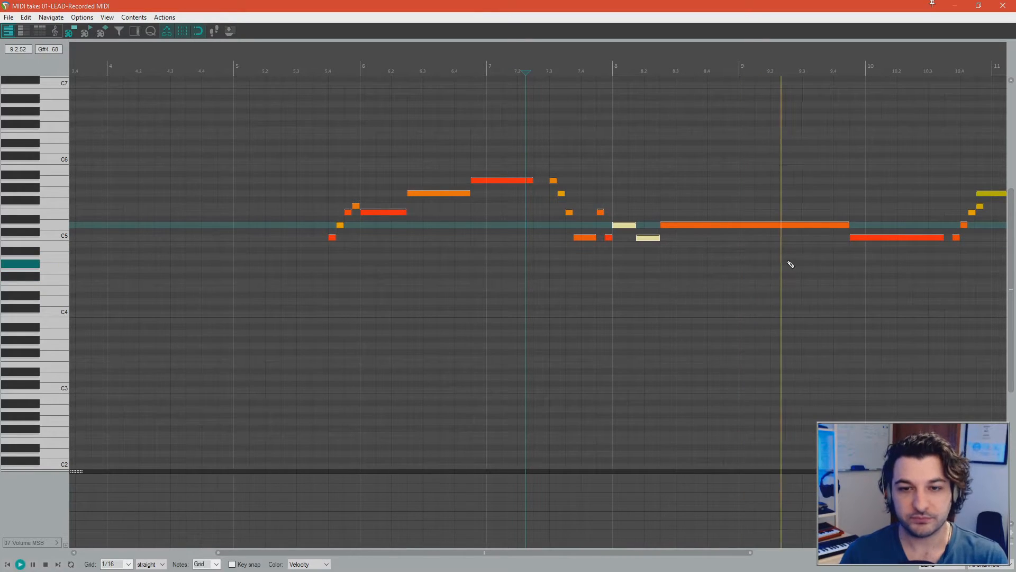
{"action": "scroll", "coordinate": [789, 265], "scroll_direction": "down", "scroll_amount": 2}
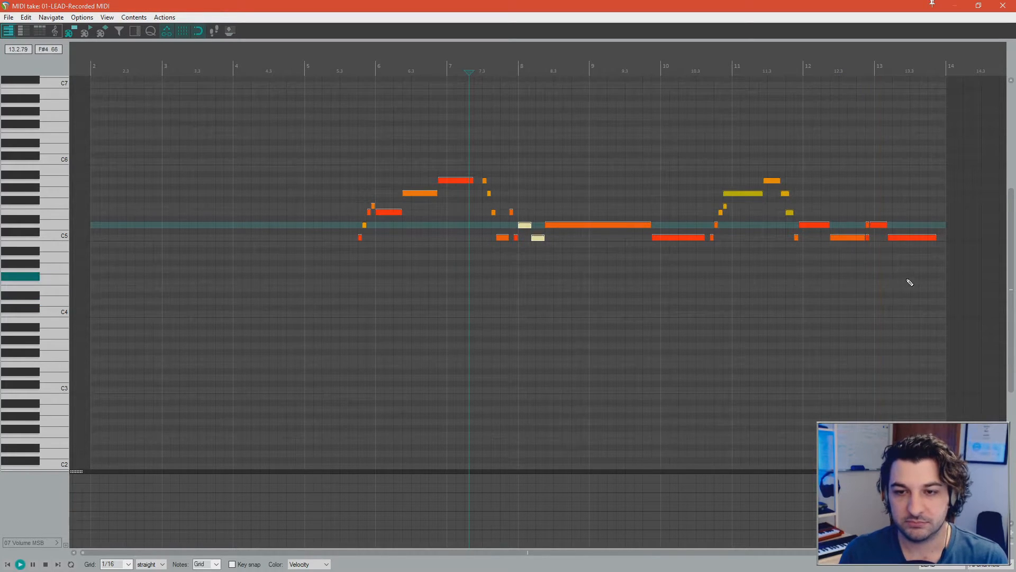
{"action": "key", "text": "space"}
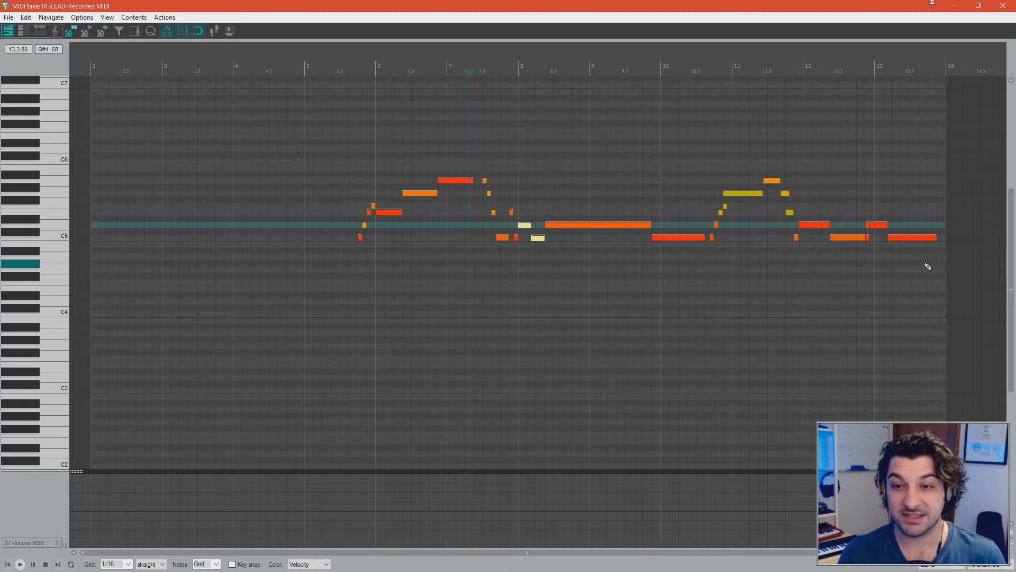
Replace the ending around bar 13 with a copy of the E5–C5–D5–C5 phrase from bar 8, and play the melody from late bar 5.
{"action": "left_click_drag", "start_coordinate": [926, 260], "coordinate": [861, 197]}
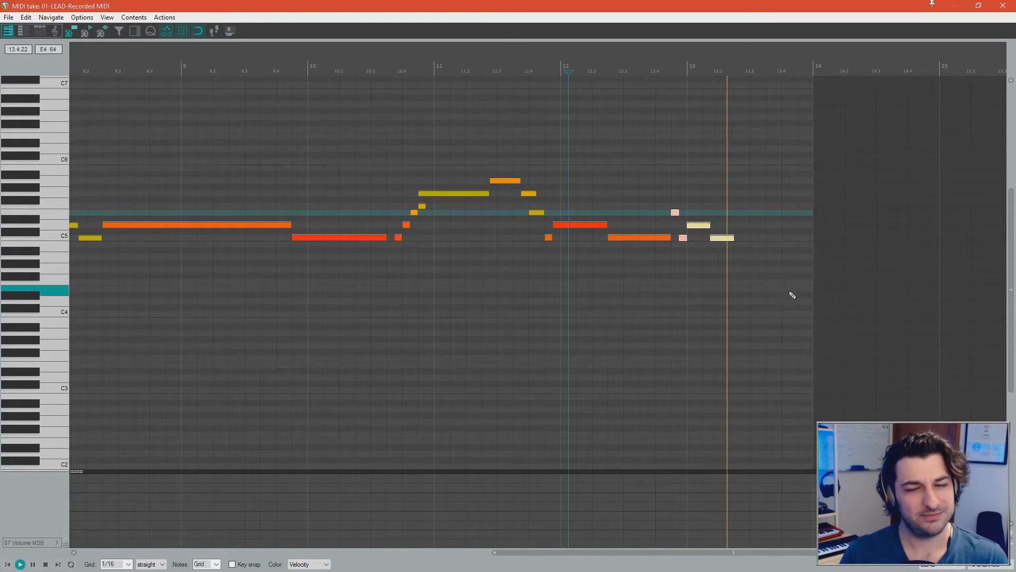
{"action": "key", "text": "space"}
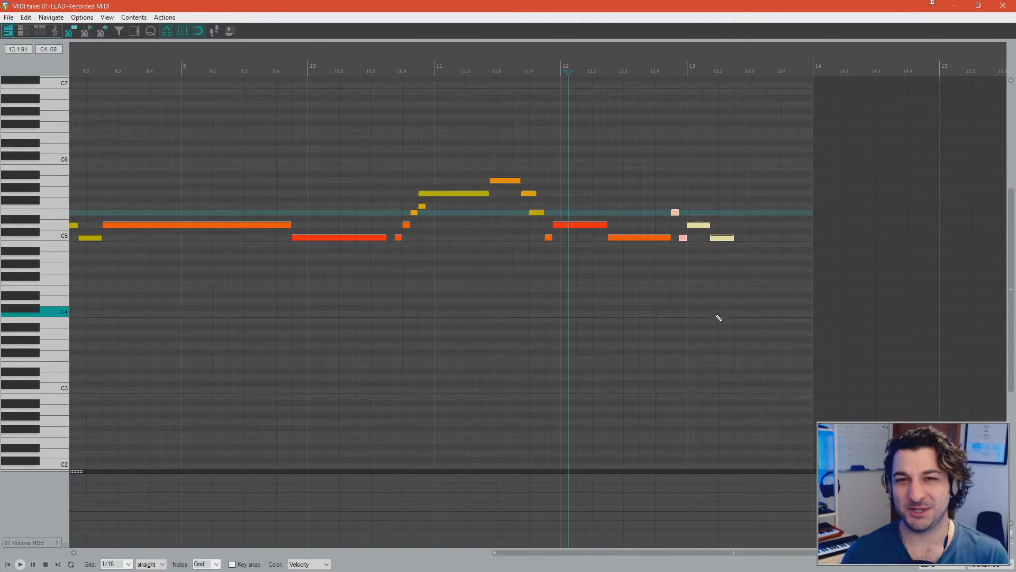
{"action": "scroll", "coordinate": [704, 319], "scroll_direction": "down", "scroll_amount": 3}
{"action": "scroll", "coordinate": [696, 324], "scroll_direction": "down", "scroll_amount": 2}
{"action": "left_click", "coordinate": [201, 284]}
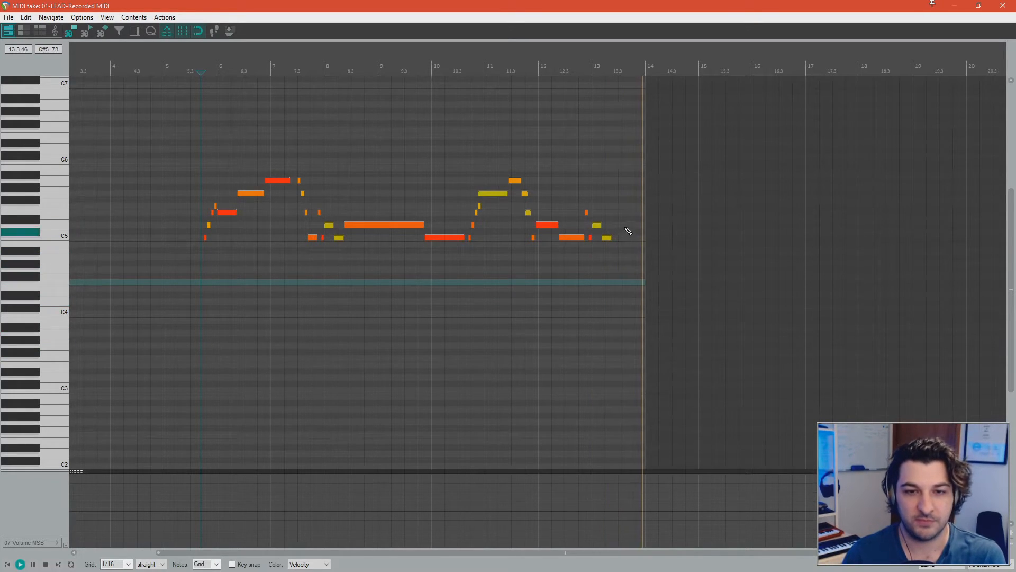
Lengthen the final C5 to about beat 3 of bar 13, listen to the ending, and close the MIDI editor.
{"action": "left_click_drag", "start_coordinate": [618, 225], "coordinate": [609, 263]}
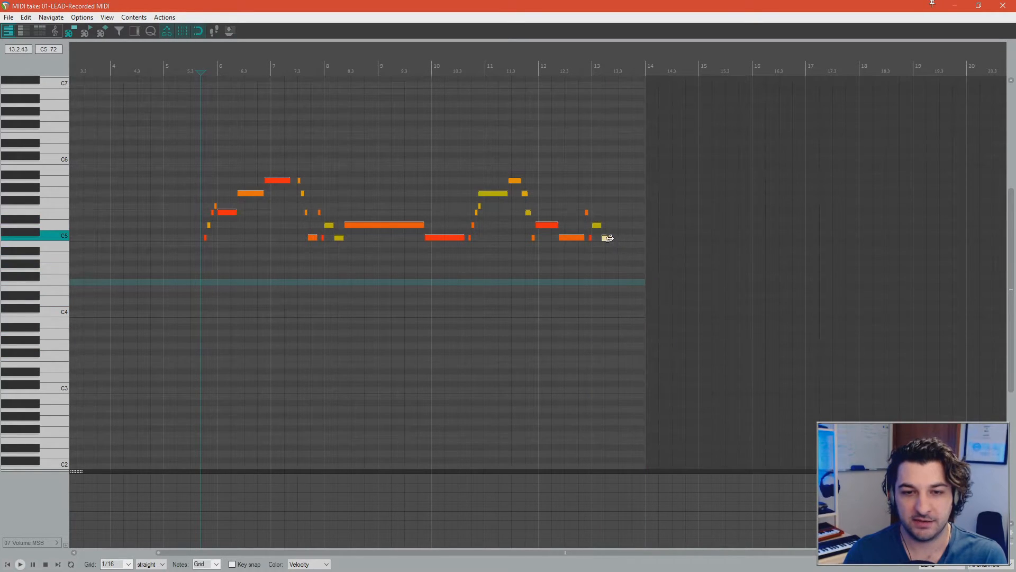
{"action": "left_click", "coordinate": [587, 265]}
{"action": "key", "text": "space"}
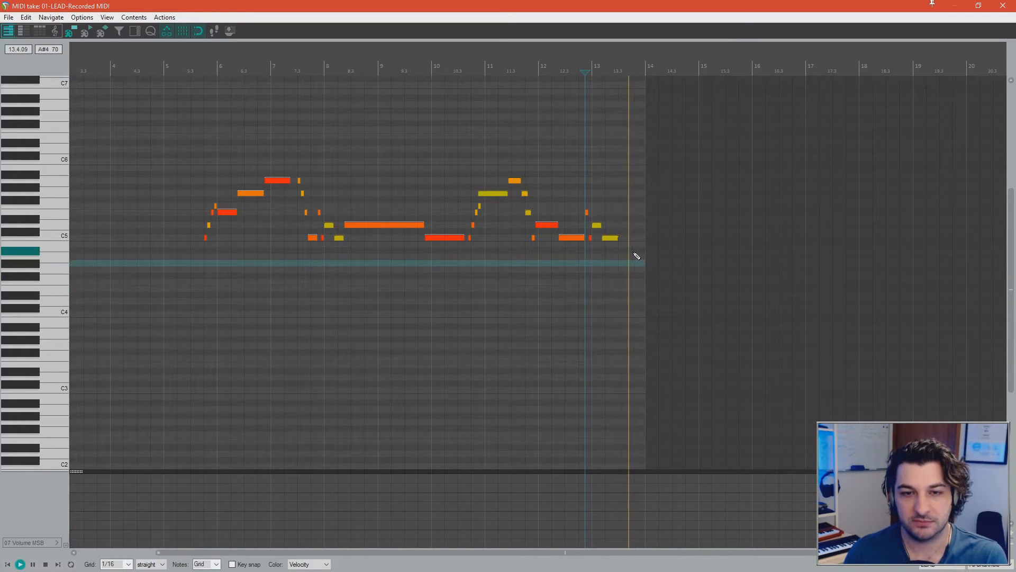
{"action": "left_click", "coordinate": [1000, 8]}
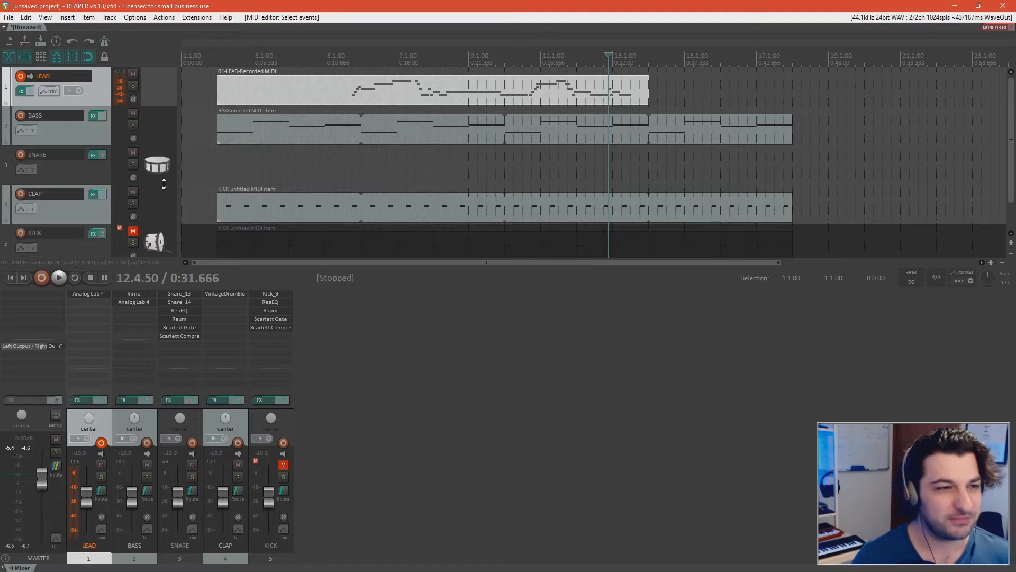
Insert the TOMS track from a track template and place it between the BASS and SNARE tracks.
{"action": "scroll", "coordinate": [108, 193], "scroll_direction": "down", "scroll_amount": 1}
{"action": "scroll", "coordinate": [106, 191], "scroll_direction": "down", "scroll_amount": 2}
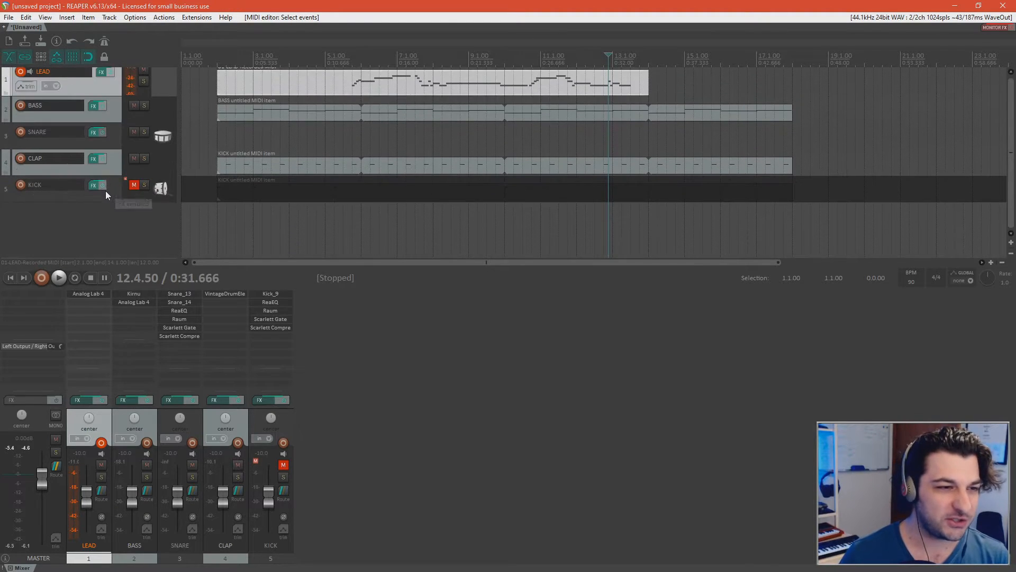
{"action": "right_click", "coordinate": [104, 219]}
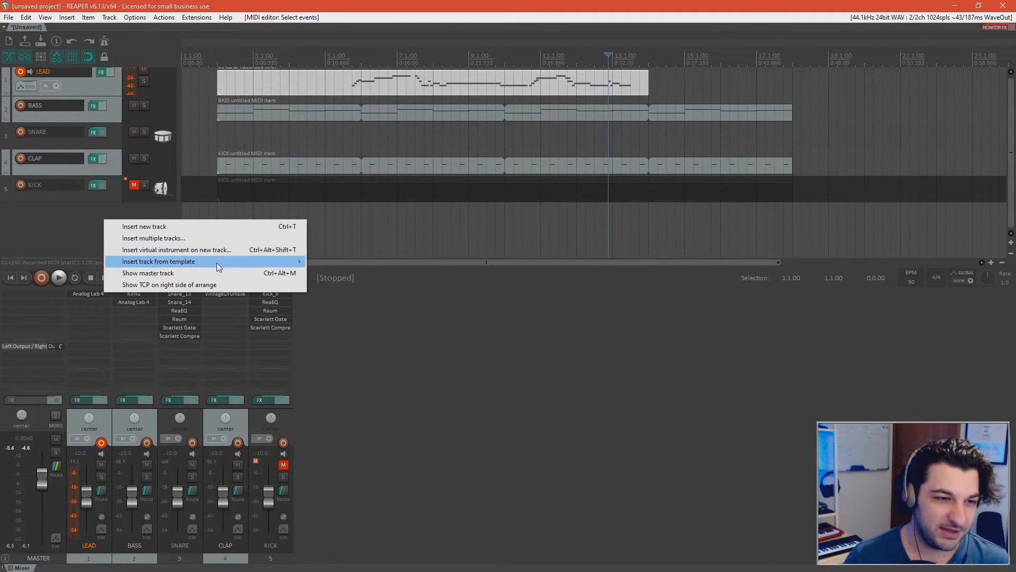
{"action": "mouse_move", "coordinate": [219, 267]}
{"action": "left_click", "coordinate": [372, 359]}
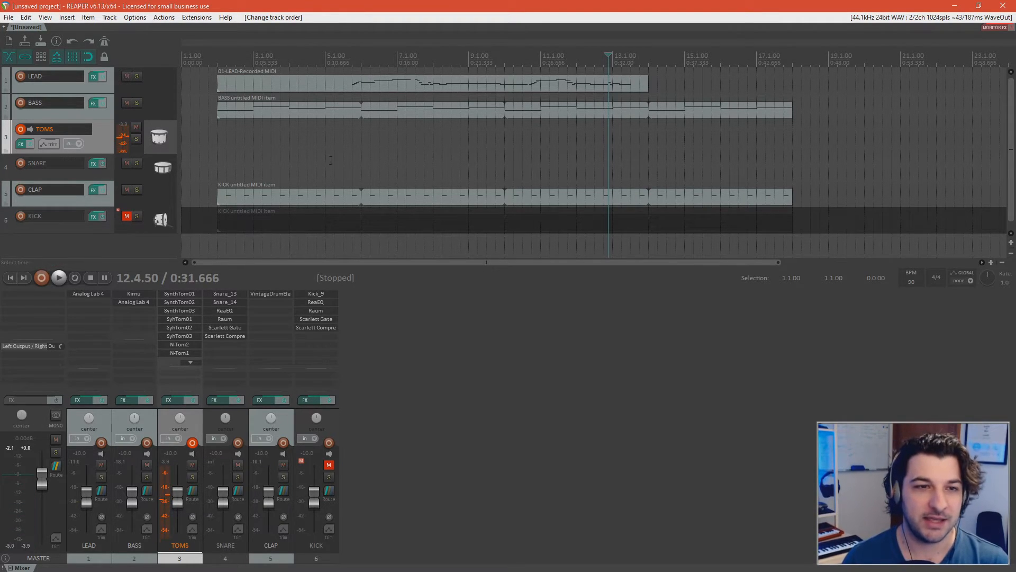
Create a MIDI item on the TOMS track from 5.3 to 6.3 and open it for editing.
{"action": "left_click", "coordinate": [353, 148]}
{"action": "scroll", "coordinate": [353, 149], "scroll_direction": "up", "scroll_amount": 4}
{"action": "left_click_drag", "start_coordinate": [579, 148], "coordinate": [668, 140]}
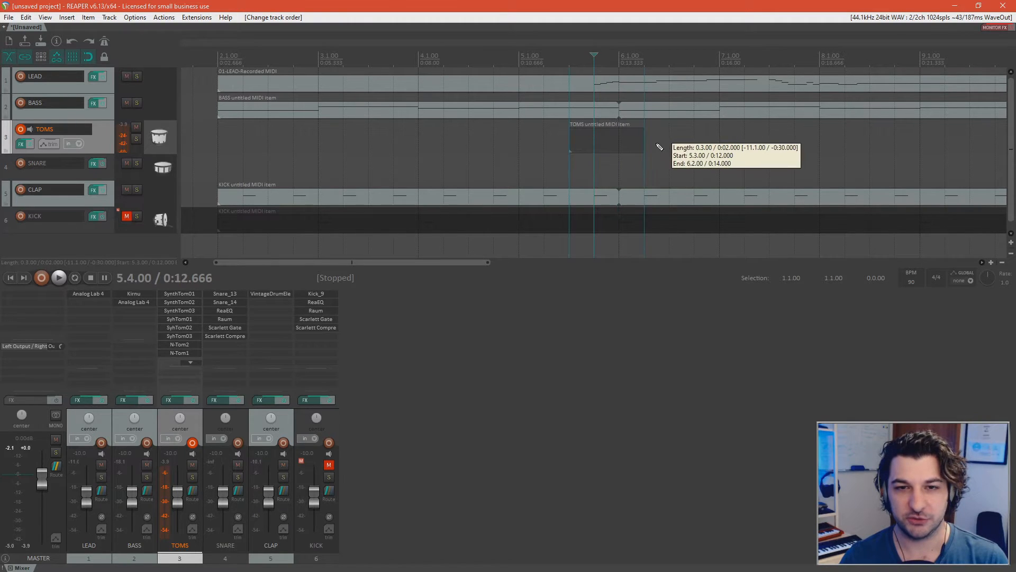
{"action": "double_click", "coordinate": [599, 138]}
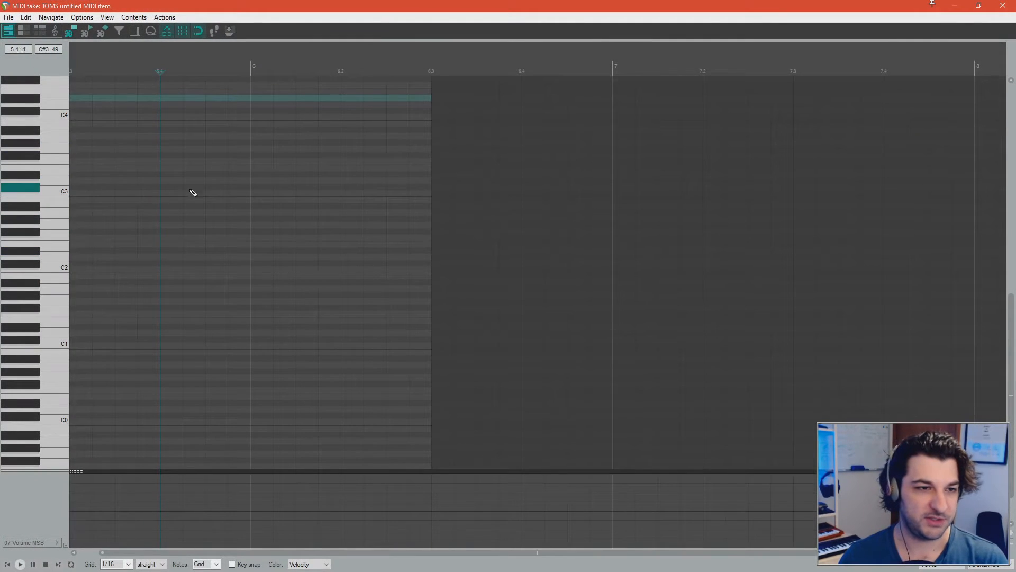
Enter a rising F3–G3–A3 sixteenth fill into bar 6, place an F3–G3–G3–A3 version leading into bar 14, and close the editor.
{"action": "scroll", "coordinate": [351, 182], "scroll_direction": "up", "scroll_amount": 1}
{"action": "scroll", "coordinate": [355, 195], "scroll_direction": "up", "scroll_amount": 1}
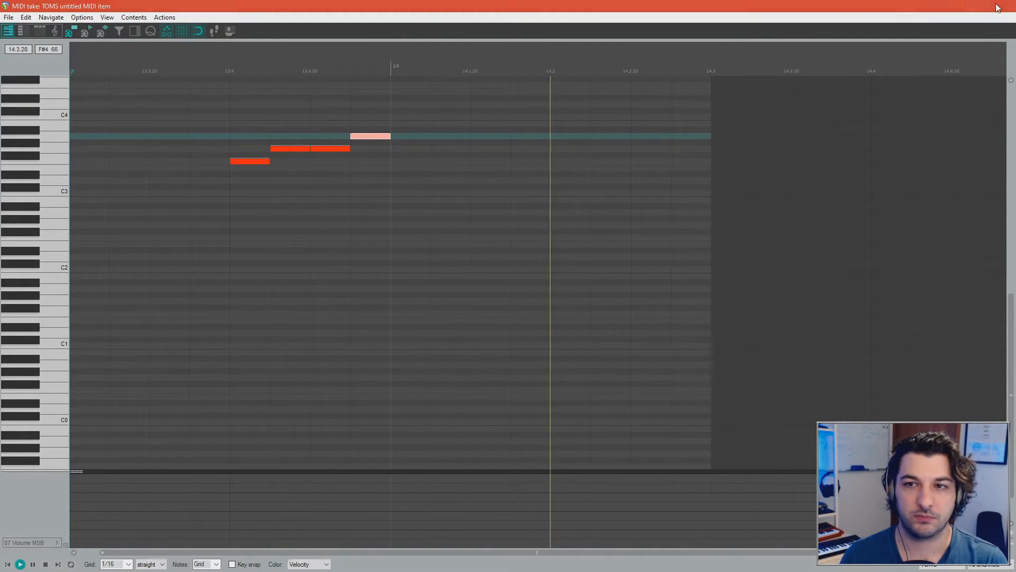
{"action": "left_click", "coordinate": [1003, 5]}
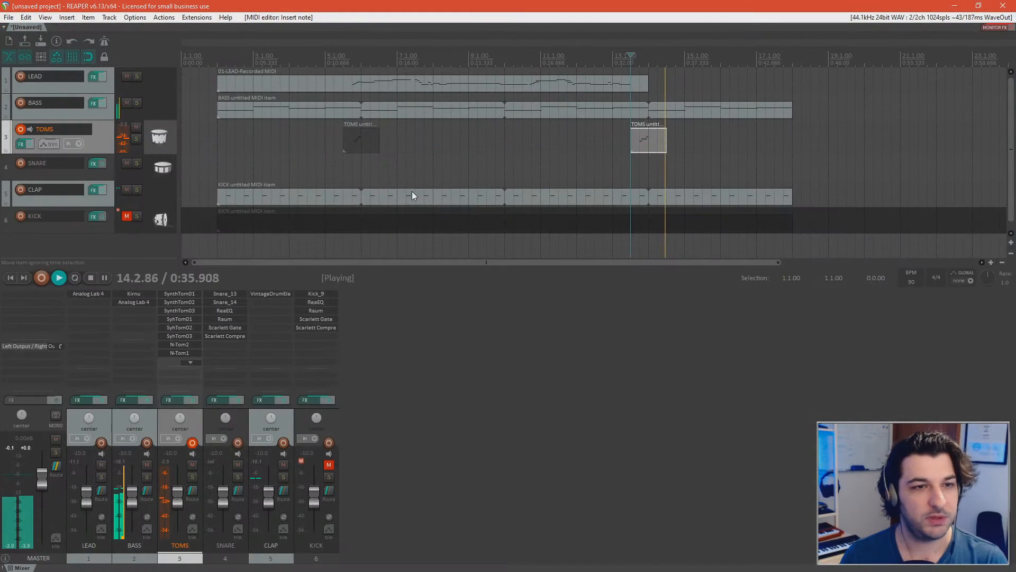
Reduce the tom fill before bar 6 to two F3 sixteenths ending at the bar line, and listen.
{"action": "double_click", "coordinate": [359, 140]}
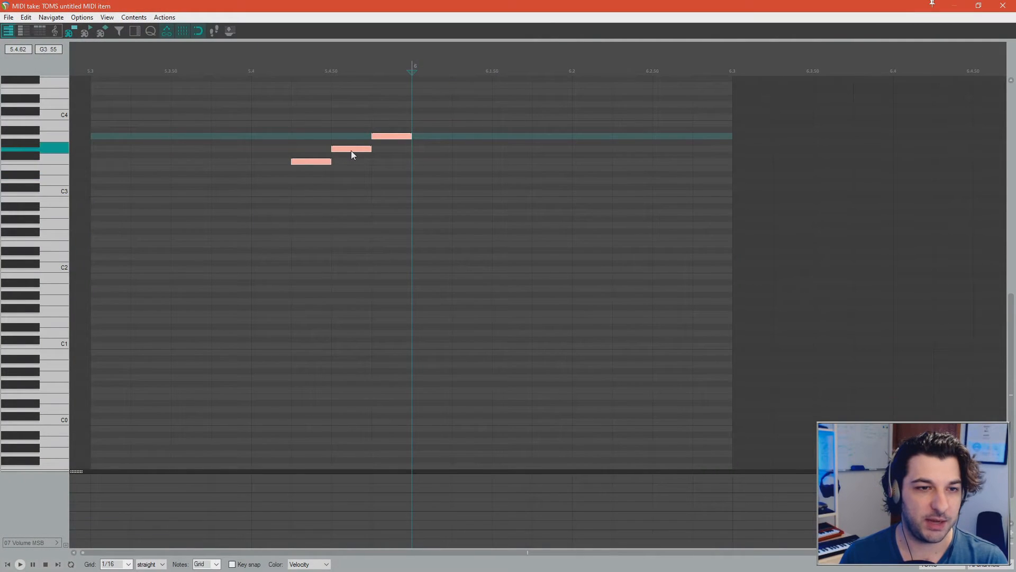
{"action": "left_click", "coordinate": [351, 150]}
{"action": "left_click", "coordinate": [320, 163]}
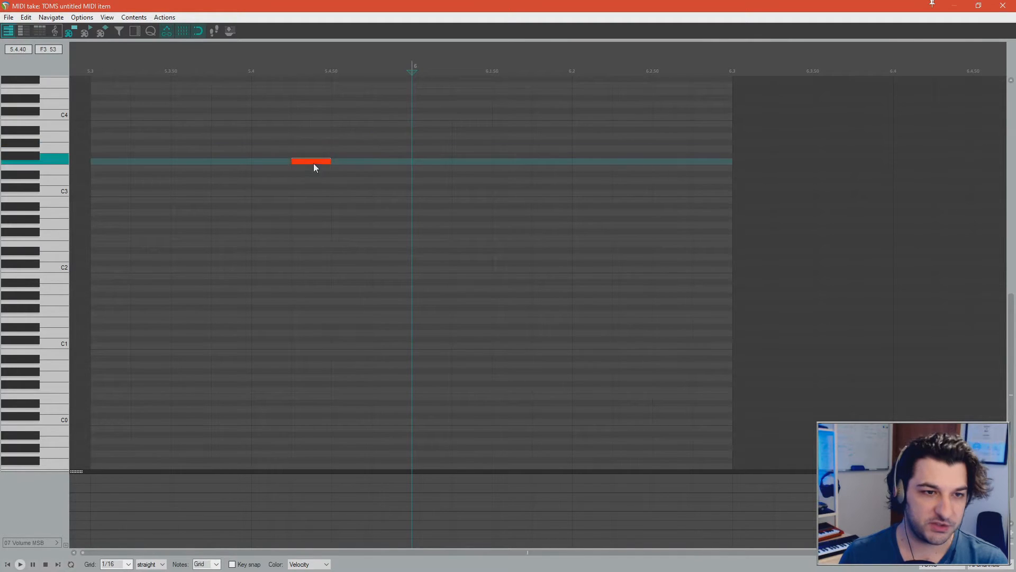
{"action": "left_click_drag", "start_coordinate": [314, 164], "coordinate": [338, 161]}
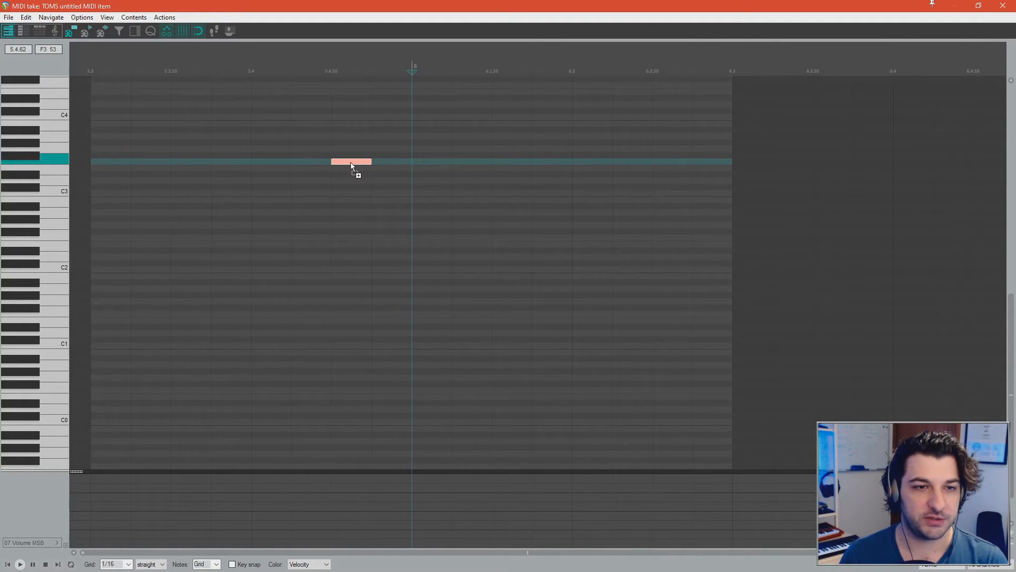
{"action": "key", "text": "space"}
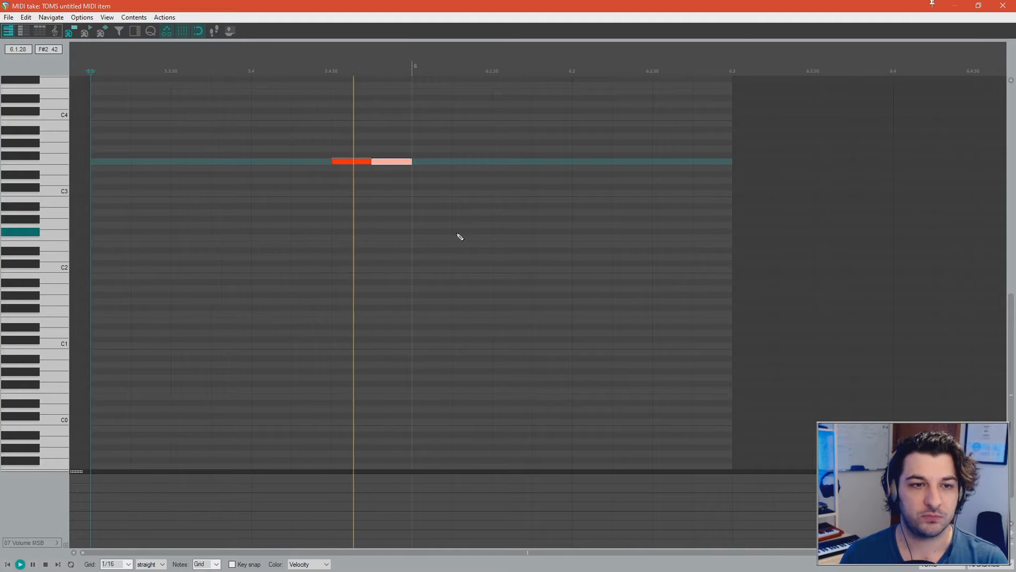
{"action": "key", "text": "space"}
Raise the last tom note before bar 6 to G3, listen to the fill, and close the MIDI editor.
{"action": "mouse_move", "coordinate": [371, 161]}
{"action": "left_mouse_down"}
{"action": "mouse_move", "coordinate": [411, 161]}
{"action": "mouse_move", "coordinate": [384, 149]}
{"action": "left_mouse_up"}
{"action": "key", "text": "space"}
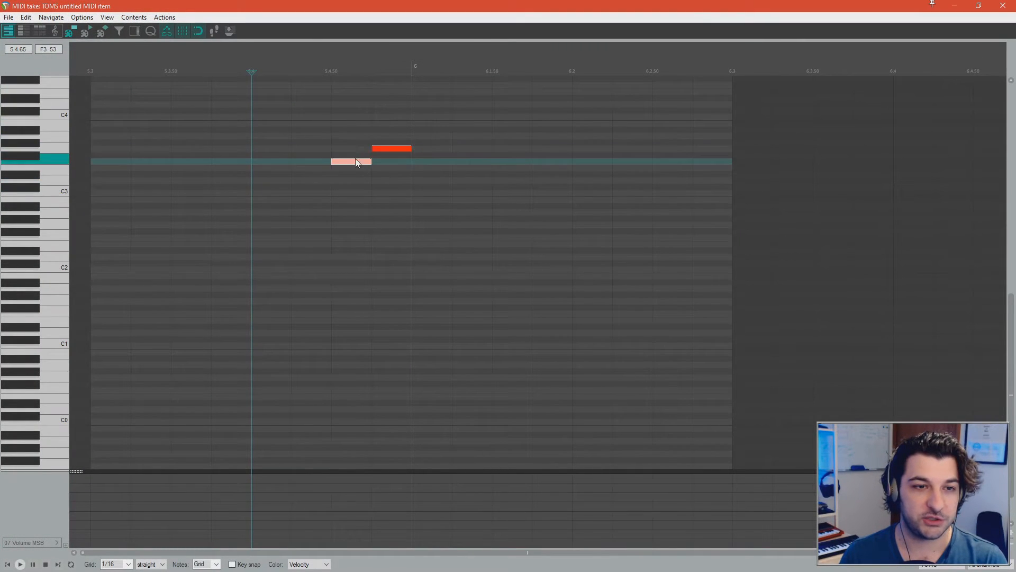
{"action": "key", "text": "space"}
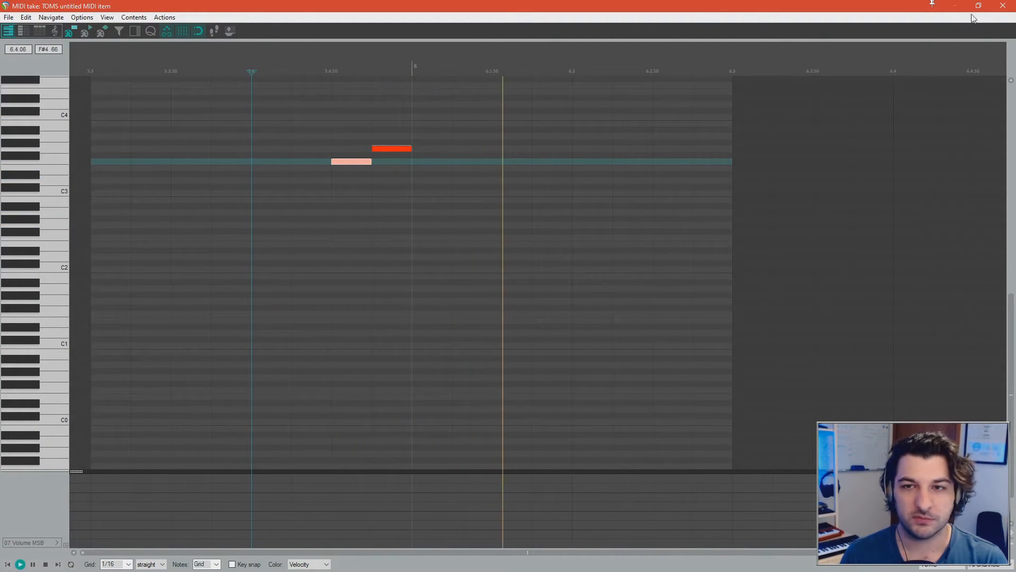
{"action": "key", "text": "Escape"}
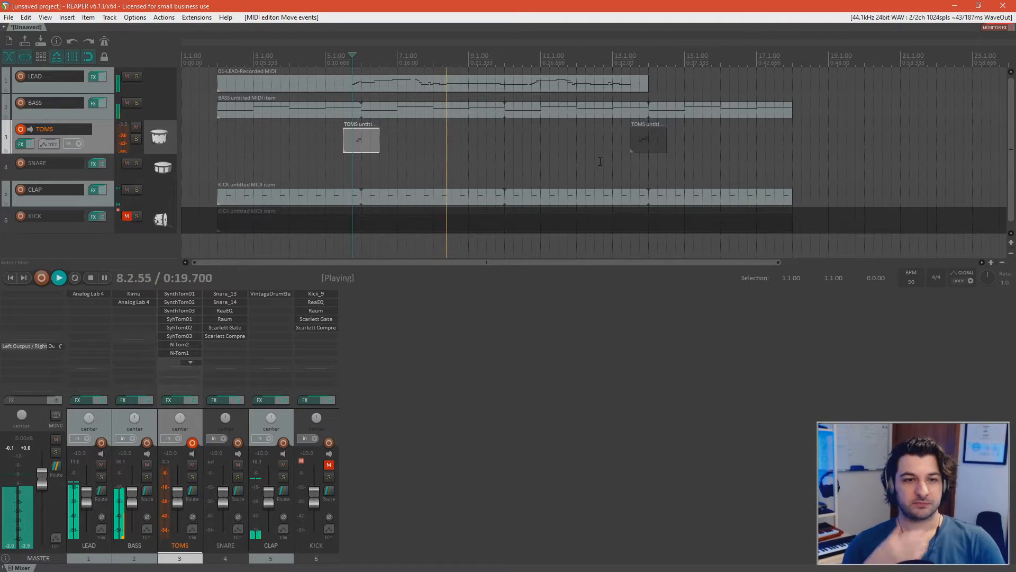
Disarm the TOMS track and insert Analog Lab 4 as a virtual instrument on a new track.
{"action": "left_click", "coordinate": [20, 129]}
{"action": "right_click", "coordinate": [62, 228]}
{"action": "right_click", "coordinate": [33, 236]}
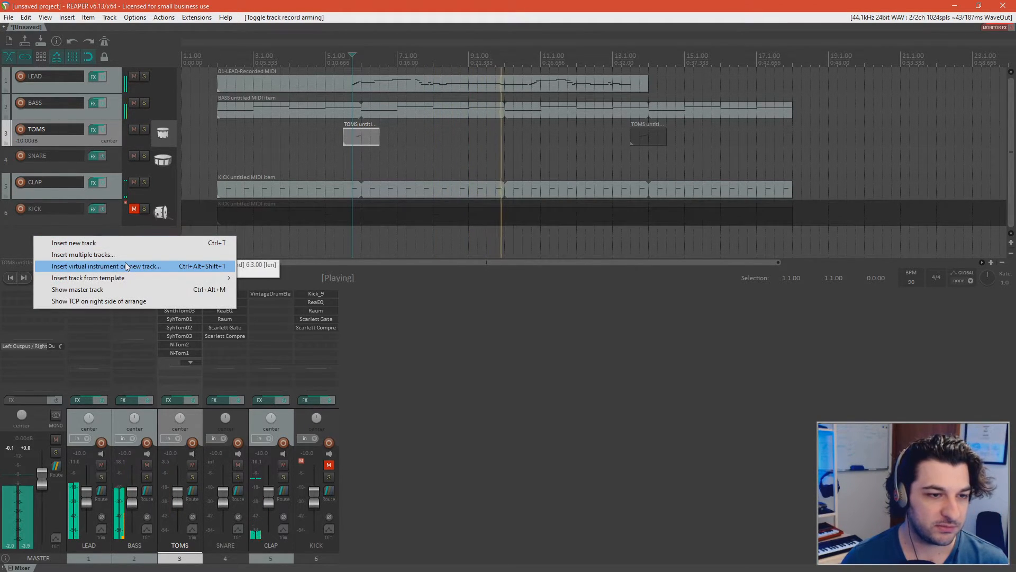
{"action": "left_click", "coordinate": [157, 269]}
{"action": "key", "text": "Down"}
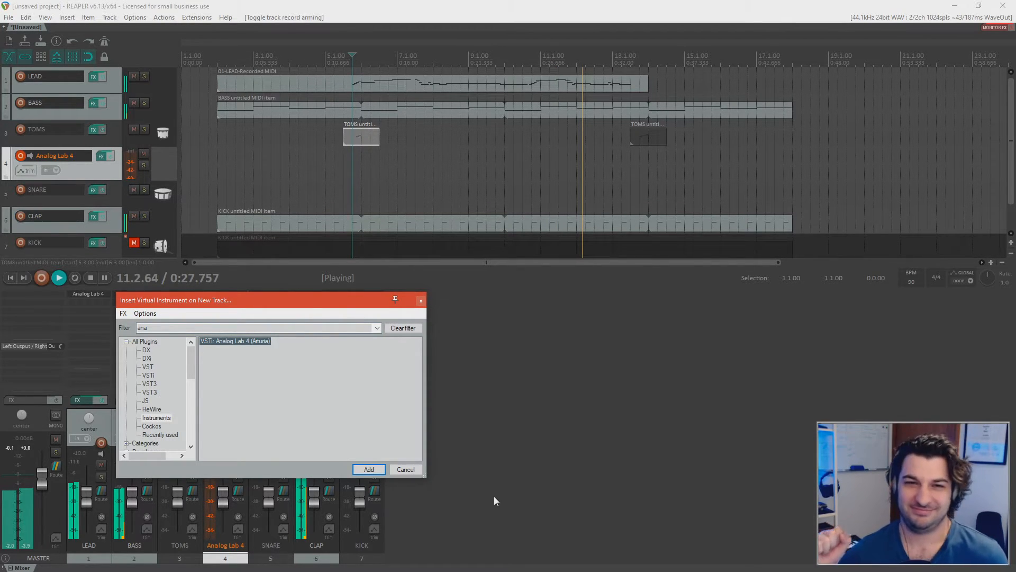
{"action": "key", "text": "Return"}
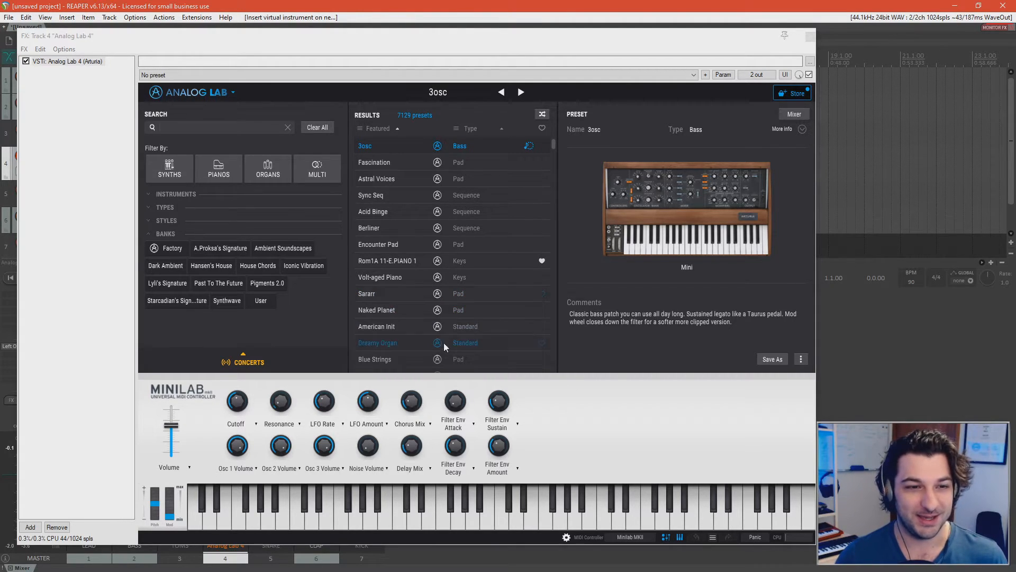
Narrow the presets to synth pads with favourites listed first, load Creampad, and close the instrument window.
{"action": "left_click", "coordinate": [168, 173]}
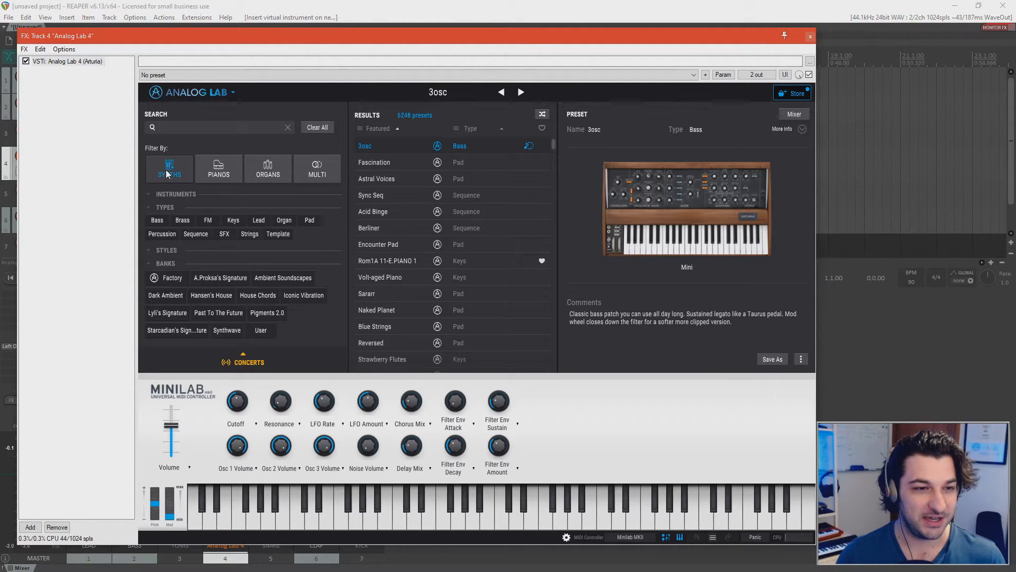
{"action": "left_click", "coordinate": [310, 220]}
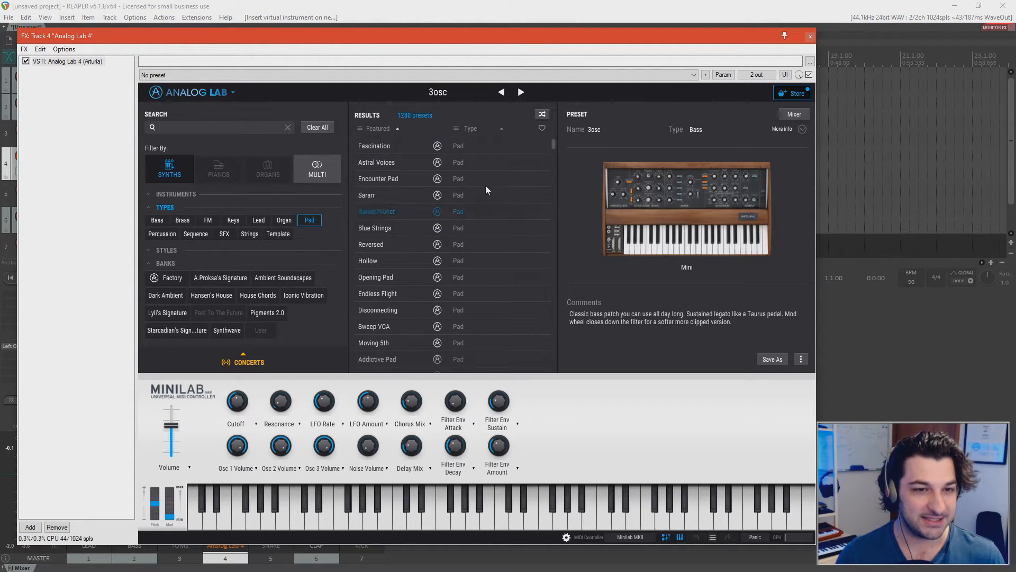
{"action": "left_click", "coordinate": [542, 129]}
{"action": "left_click", "coordinate": [505, 148]}
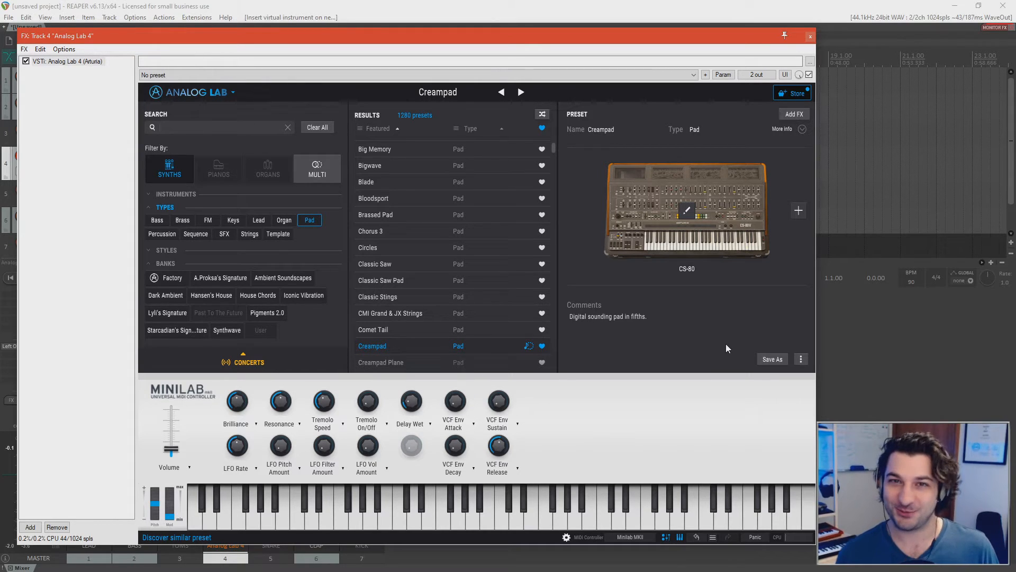
{"action": "left_click", "coordinate": [810, 37]}
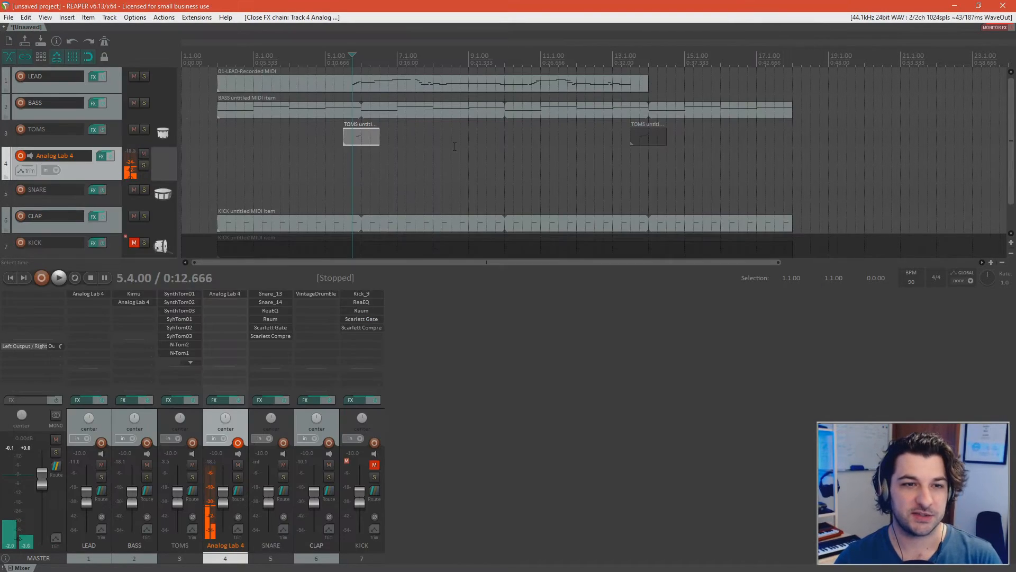
Rename the new track PAD and copy the full BASS MIDI item onto it at the same position.
{"action": "double_click", "coordinate": [54, 158]}
{"action": "type", "text": "PAD"}
{"action": "key", "text": "Return"}
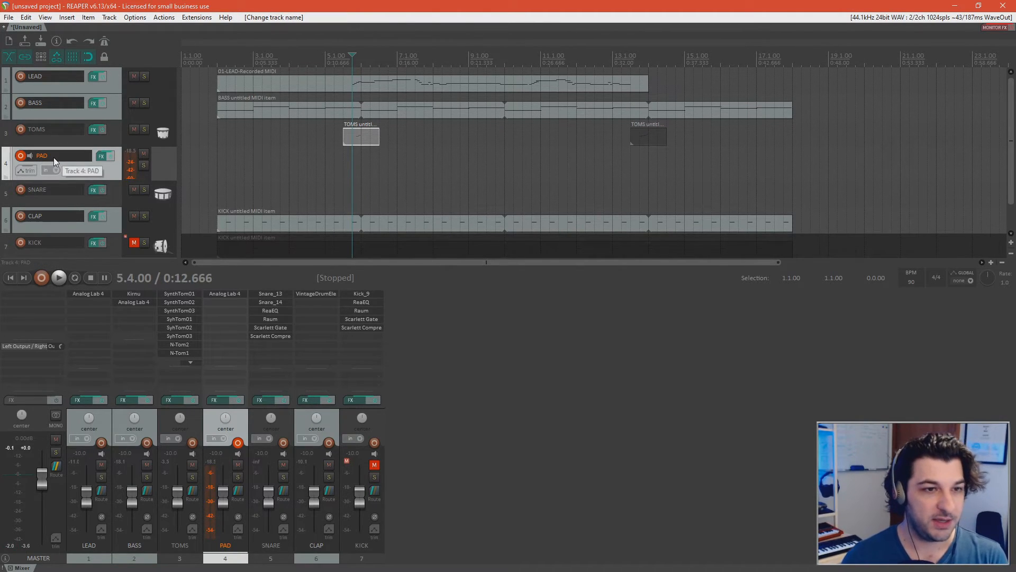
{"action": "left_click", "coordinate": [300, 114]}
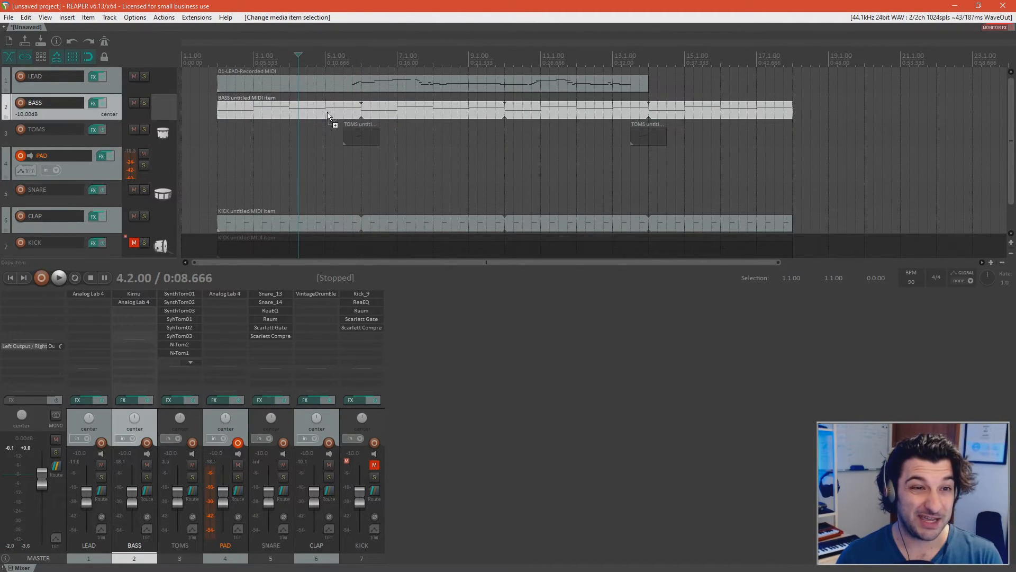
{"action": "left_click_drag", "start_coordinate": [336, 116], "coordinate": [336, 159]}
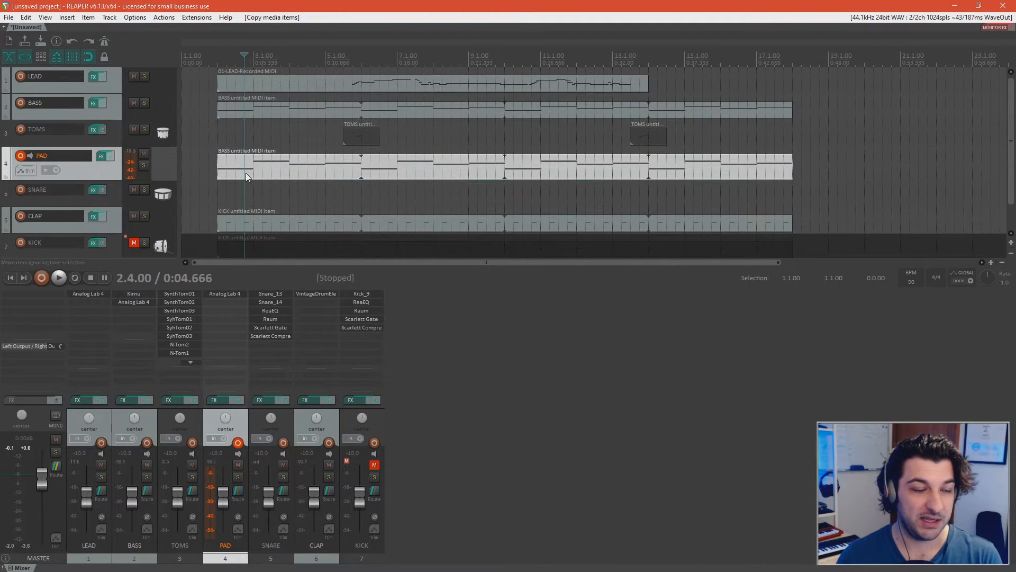
Raise all notes in the PAD track's copied bass item by one octave, then play it back with the track disarmed.
{"action": "double_click", "coordinate": [245, 172]}
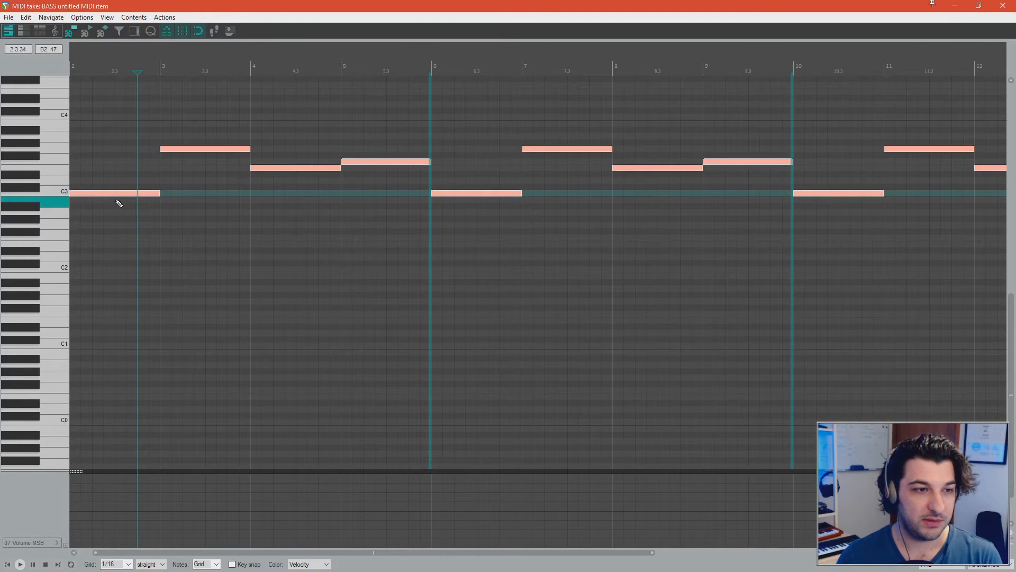
{"action": "scroll", "coordinate": [100, 227], "scroll_direction": "up", "scroll_amount": 3}
{"action": "left_click_drag", "start_coordinate": [86, 250], "coordinate": [84, 174]}
{"action": "left_click", "coordinate": [195, 131]}
{"action": "key", "text": "Escape"}
{"action": "left_click", "coordinate": [214, 204]}
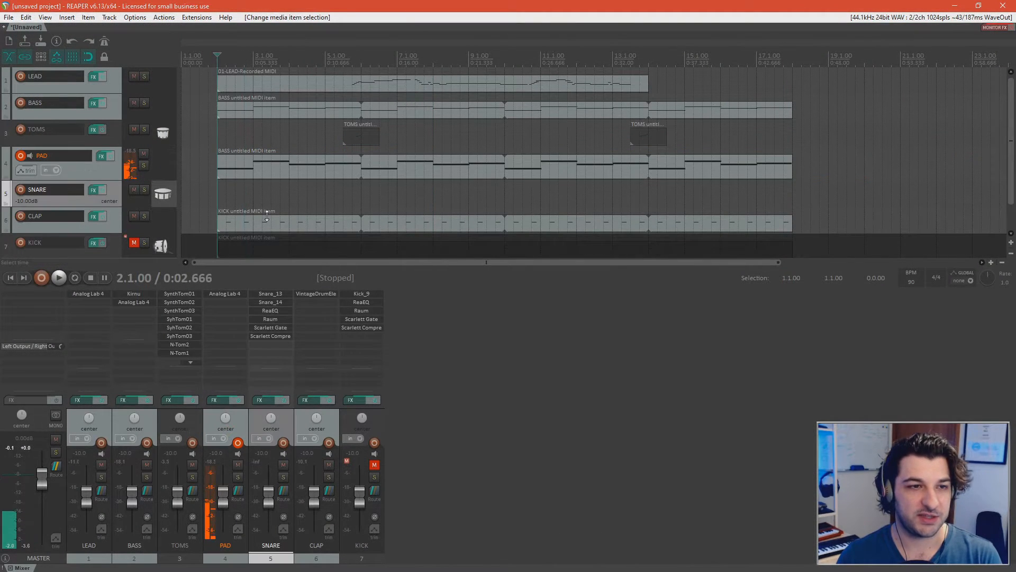
{"action": "key", "text": "space"}
{"action": "left_click", "coordinate": [21, 155]}
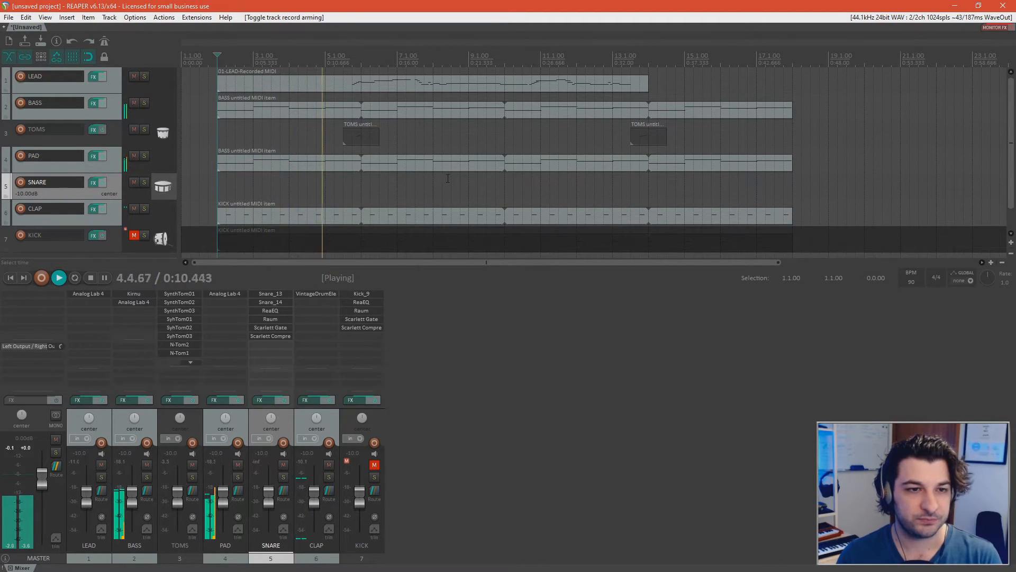
Reopen the PAD item, duplicate all its notes a fifth higher so the upper line starts on G4, and listen.
{"action": "double_click", "coordinate": [378, 169]}
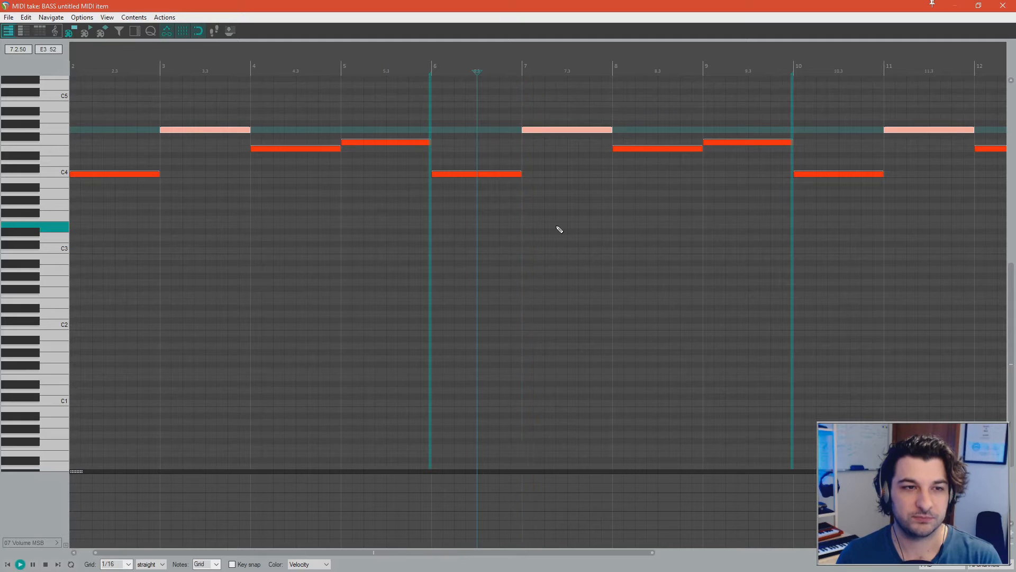
{"action": "scroll", "coordinate": [545, 234], "scroll_direction": "down", "scroll_amount": 2}
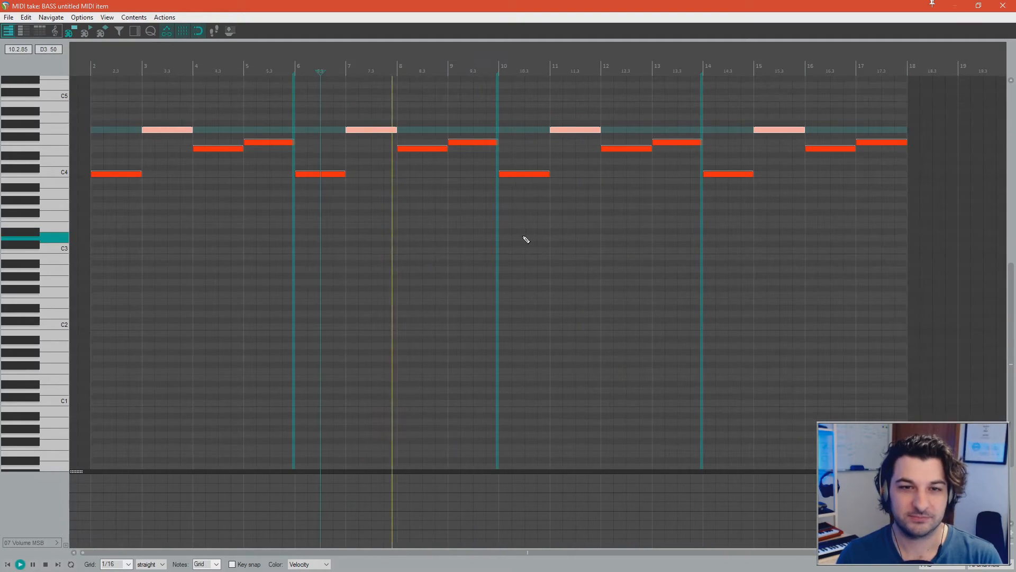
{"action": "scroll", "coordinate": [477, 229], "scroll_direction": "down", "scroll_amount": 2}
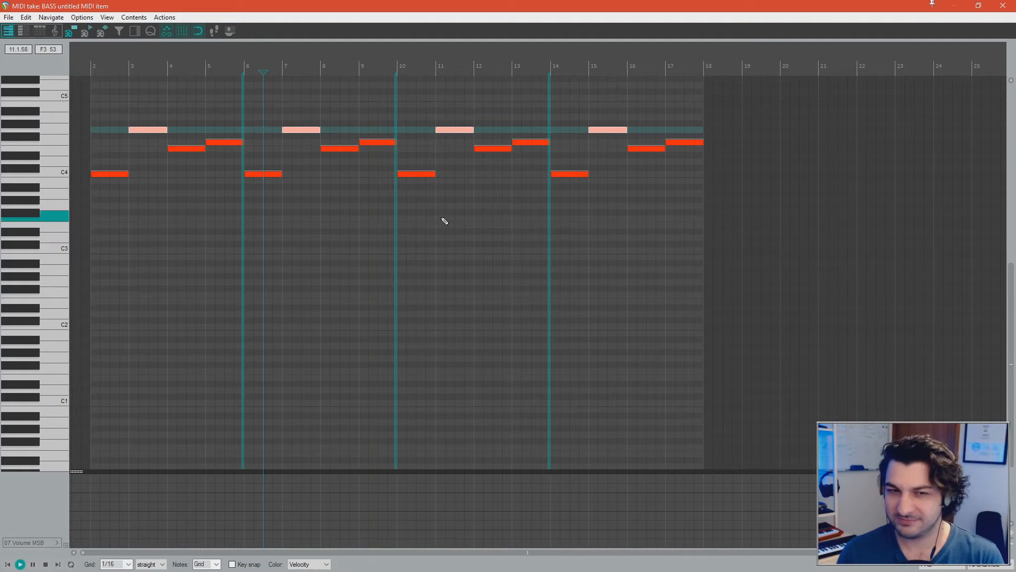
{"action": "key", "text": "space"}
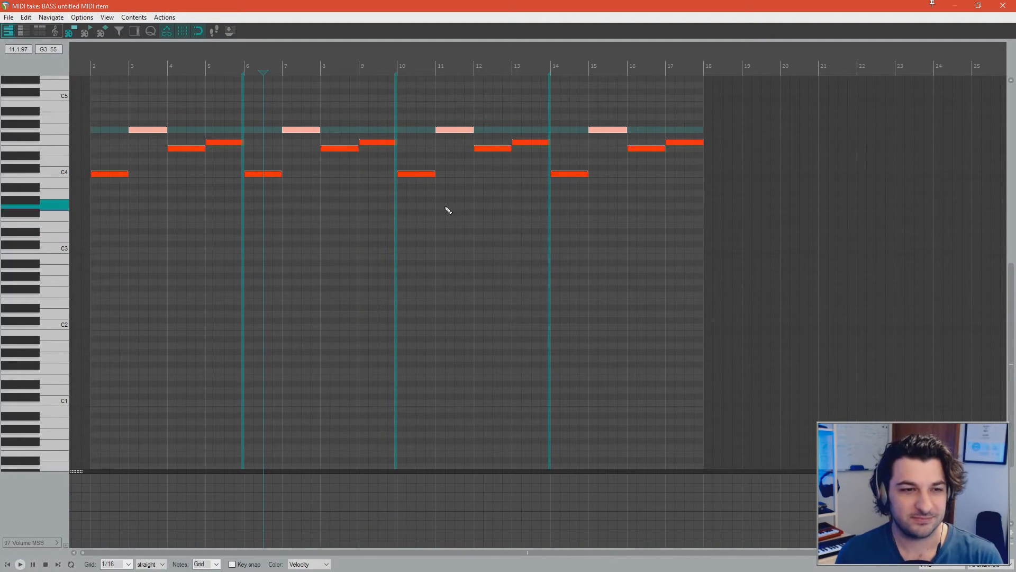
{"action": "key", "text": "Home"}
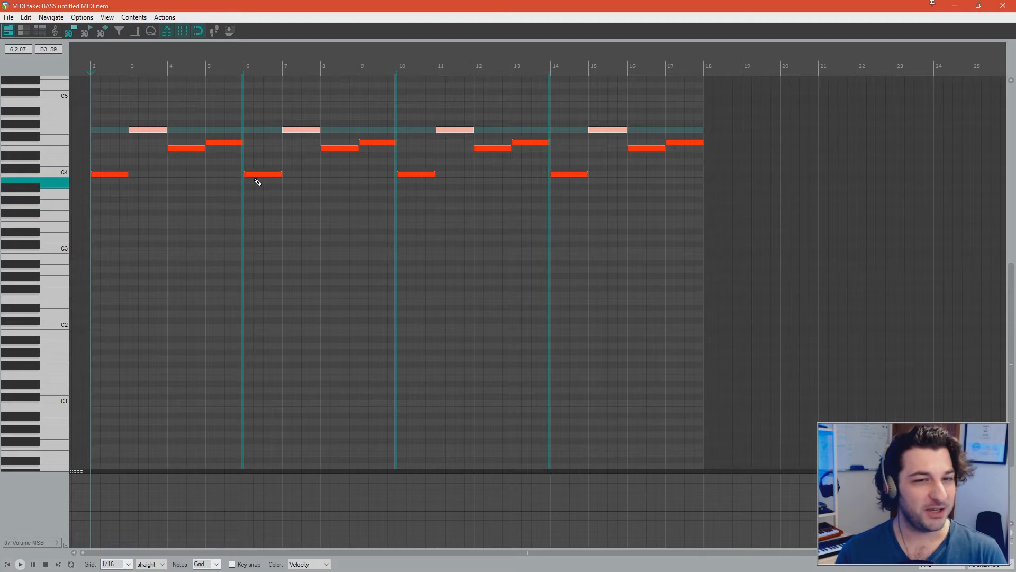
{"action": "scroll", "coordinate": [216, 189], "scroll_direction": "down", "scroll_amount": 2}
{"action": "scroll", "coordinate": [213, 187], "scroll_direction": "up", "scroll_amount": 3}
{"action": "scroll", "coordinate": [93, 204], "scroll_direction": "up", "scroll_amount": 5}
{"action": "key", "text": "ctrl+a"}
{"action": "scroll", "coordinate": [117, 269], "scroll_direction": "up", "scroll_amount": 1}
{"action": "left_click_drag", "start_coordinate": [113, 252], "coordinate": [113, 207]}
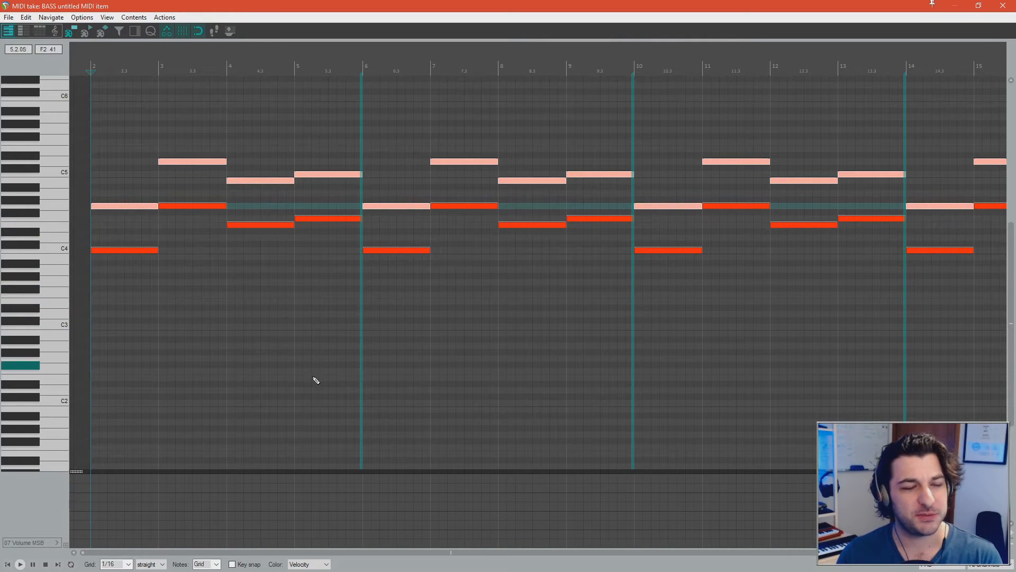
{"action": "key", "text": "space"}
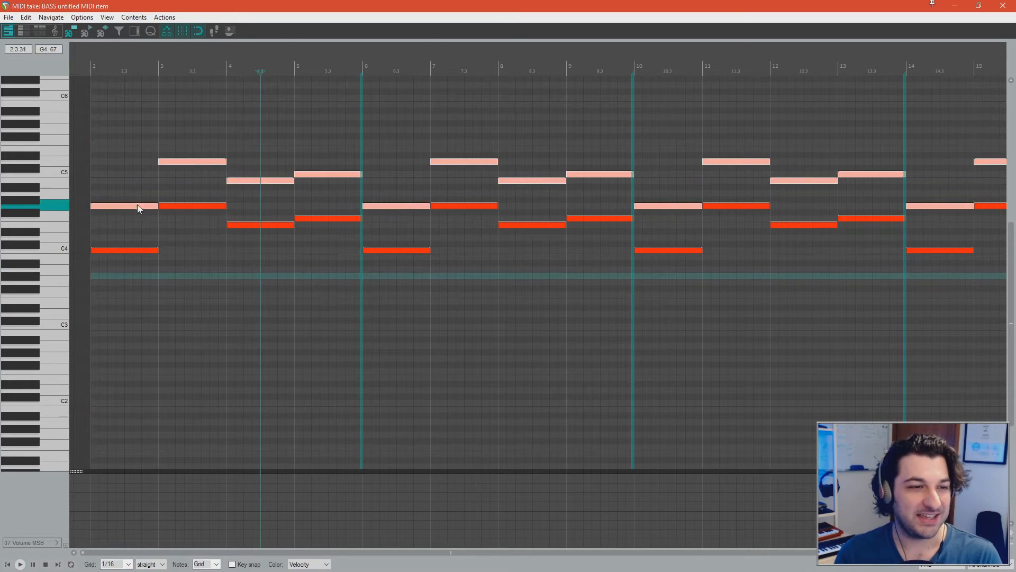
Lower the D5 pad note in bar 3 and its repeats by an octave to D4, and listen.
{"action": "left_click", "coordinate": [140, 207]}
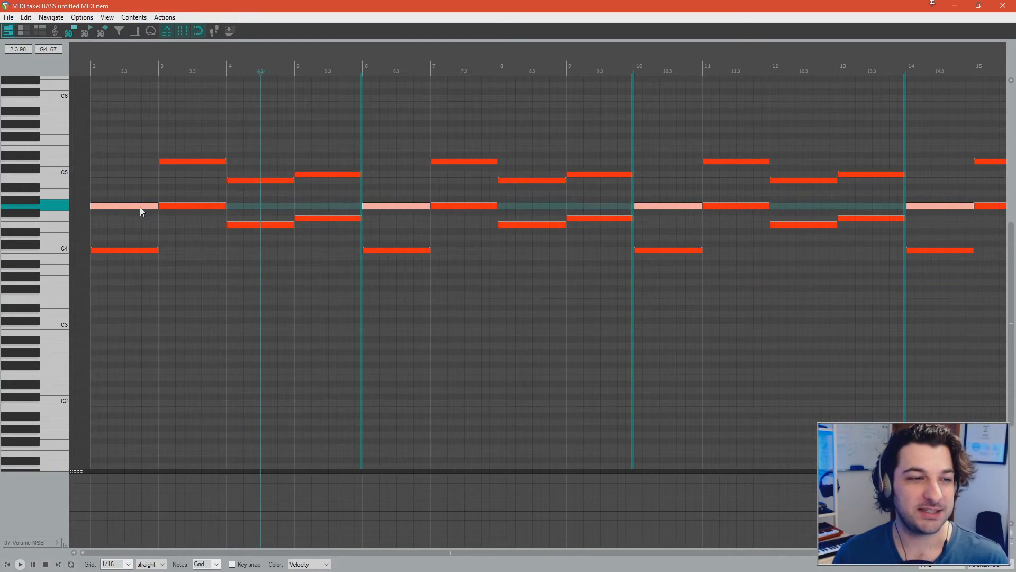
{"action": "left_click", "coordinate": [179, 161]}
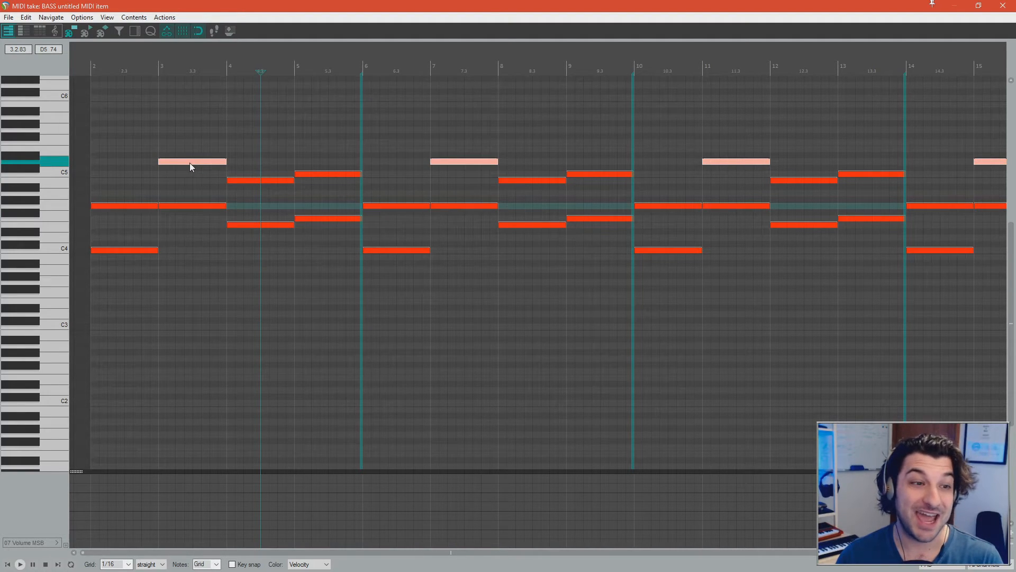
{"action": "left_click_drag", "start_coordinate": [189, 163], "coordinate": [206, 237]}
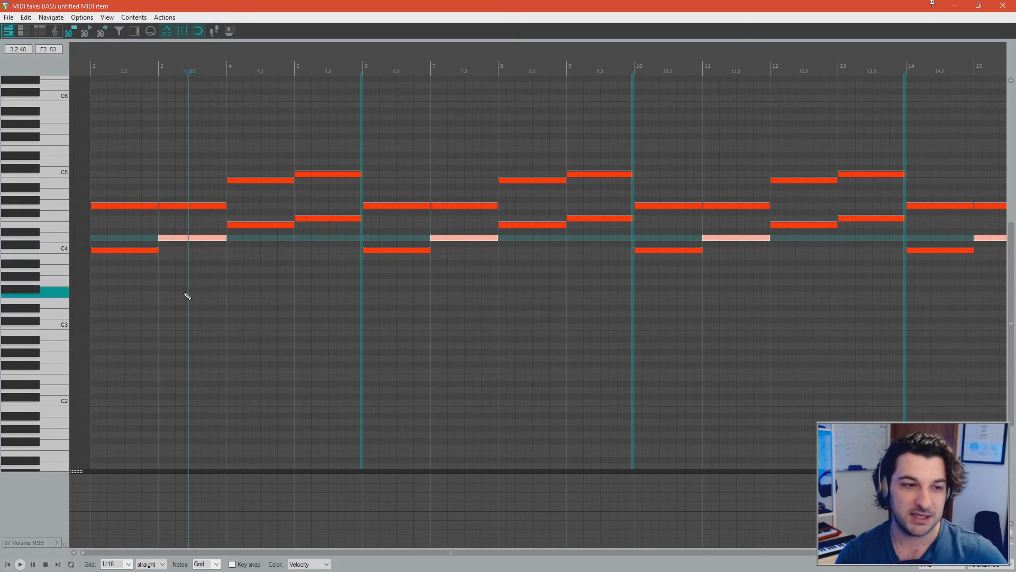
{"action": "left_click", "coordinate": [84, 271]}
{"action": "key", "text": "space"}
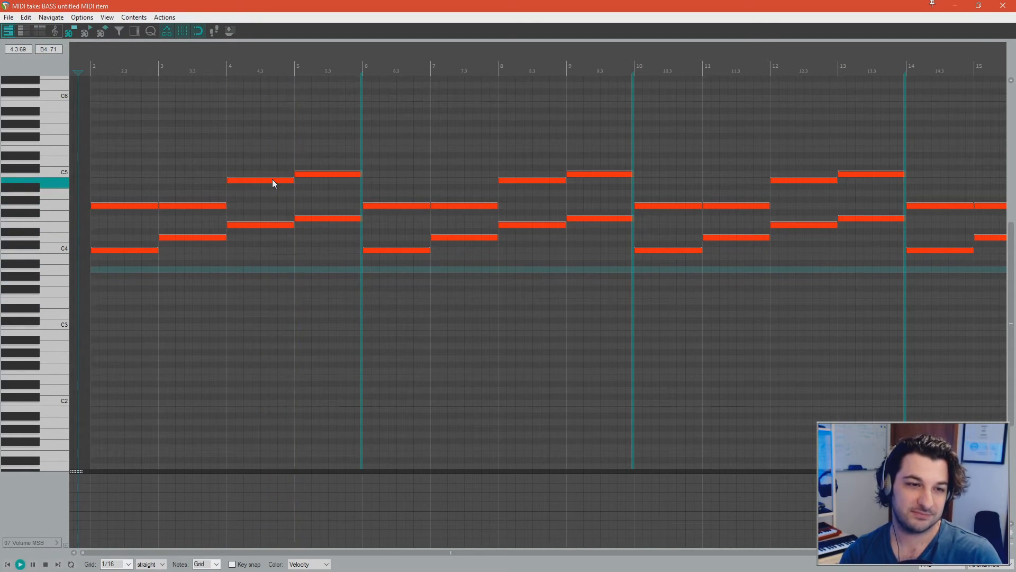
{"action": "key", "text": "space"}
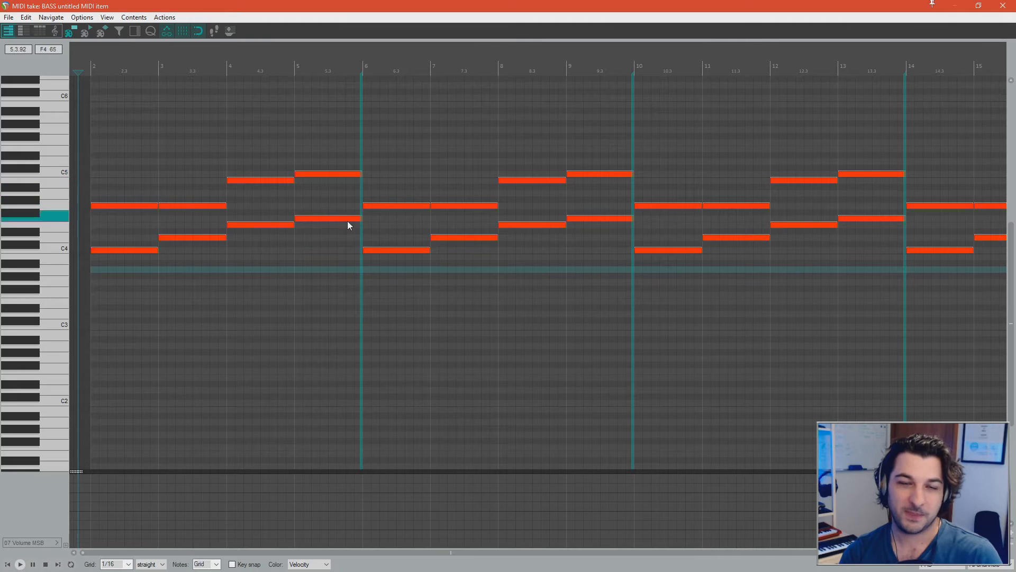
Lower the upper pad notes in bars 4 and 5 by an octave to B3 and C4, and listen.
{"action": "left_click_drag", "start_coordinate": [324, 140], "coordinate": [254, 198]}
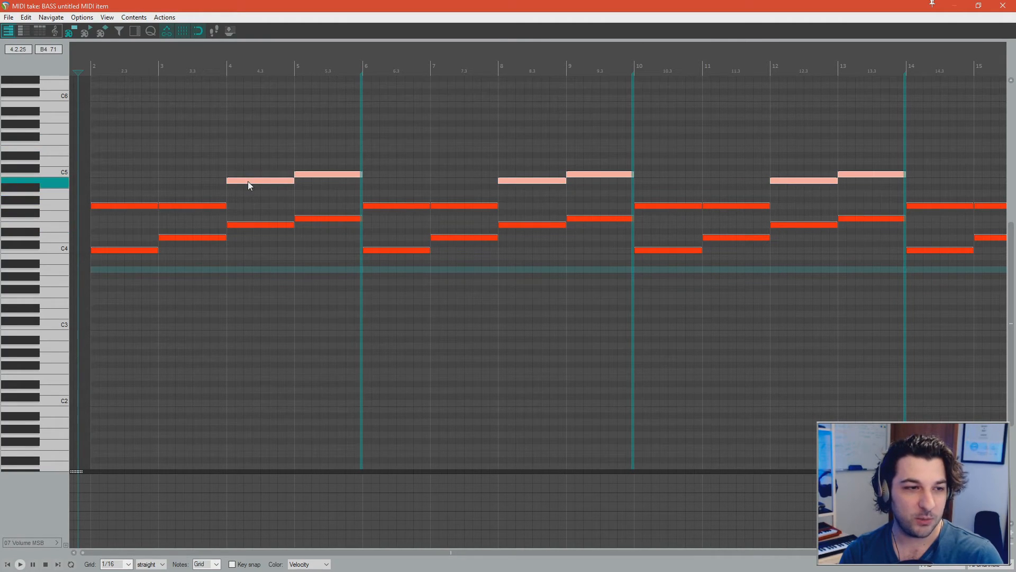
{"action": "left_click_drag", "start_coordinate": [248, 181], "coordinate": [245, 255]}
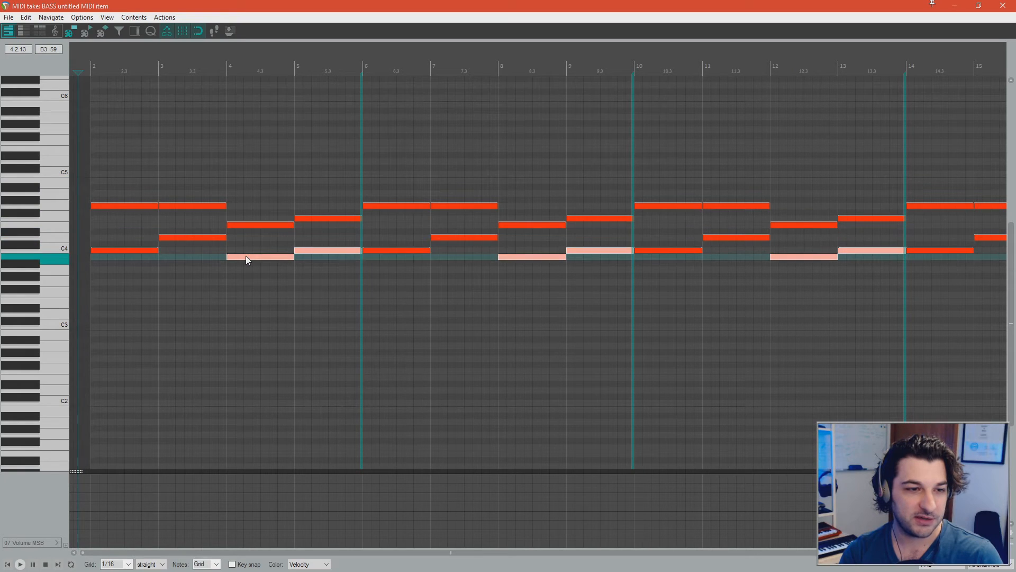
{"action": "left_click", "coordinate": [78, 265]}
{"action": "key", "text": "space"}
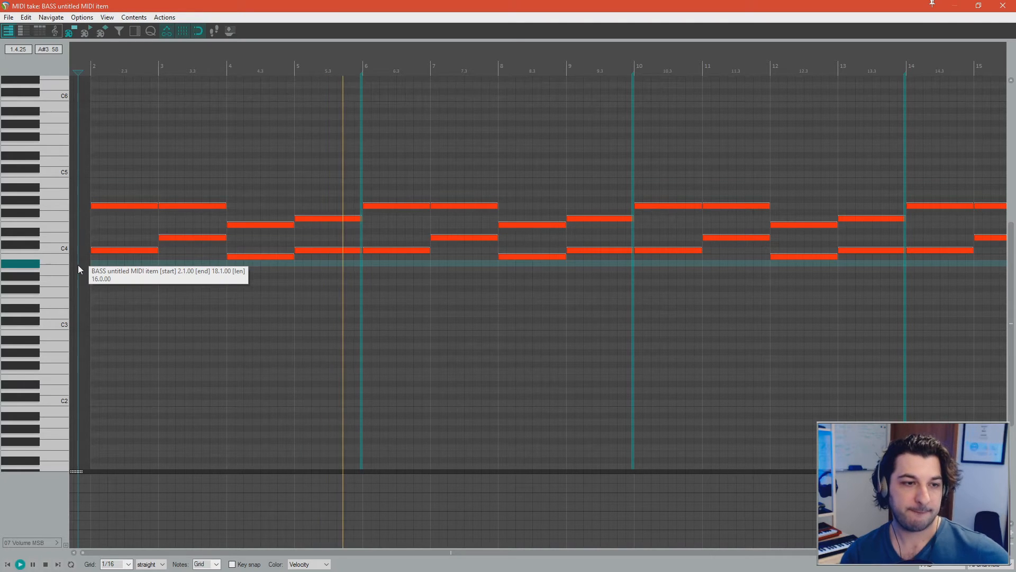
{"action": "key", "text": "space"}
Raise the lower pad note in bar 4 and its repeats to C4, and listen from just before that bar.
{"action": "double_click", "coordinate": [263, 224]}
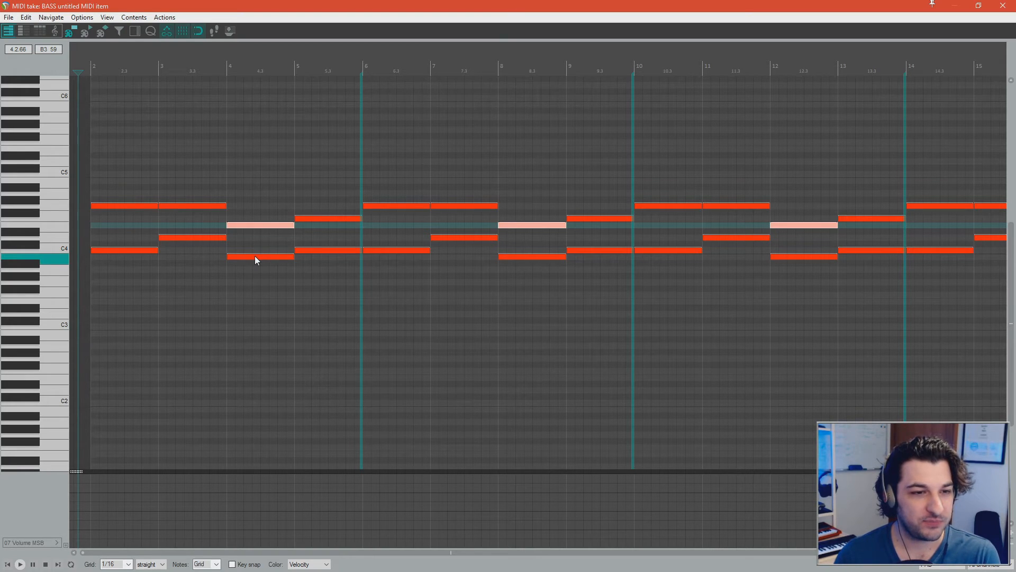
{"action": "double_click", "coordinate": [256, 256]}
{"action": "left_click_drag", "start_coordinate": [256, 256], "coordinate": [256, 252]}
{"action": "left_click", "coordinate": [214, 276]}
{"action": "key", "text": "space"}
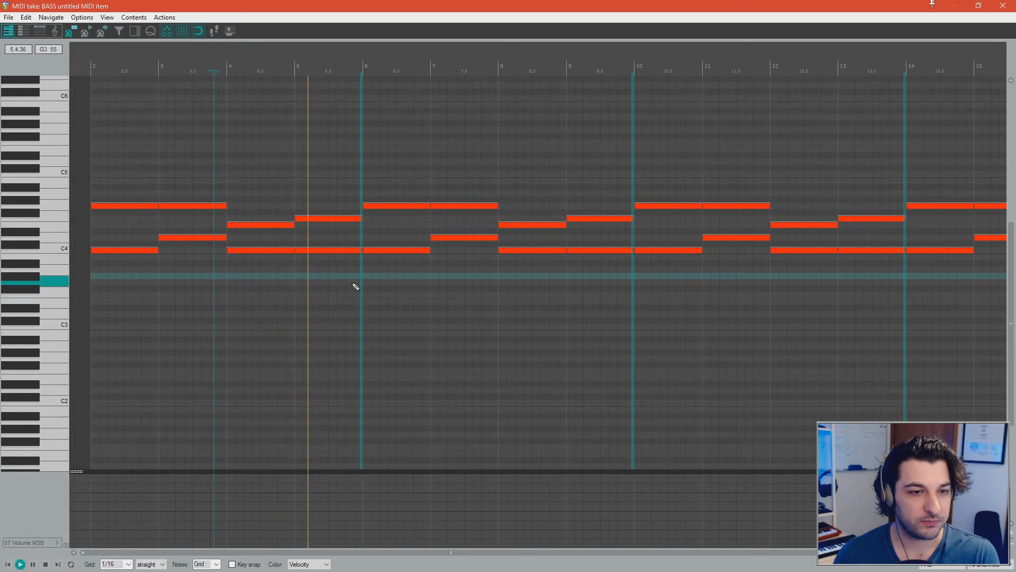
{"action": "key", "text": "space"}
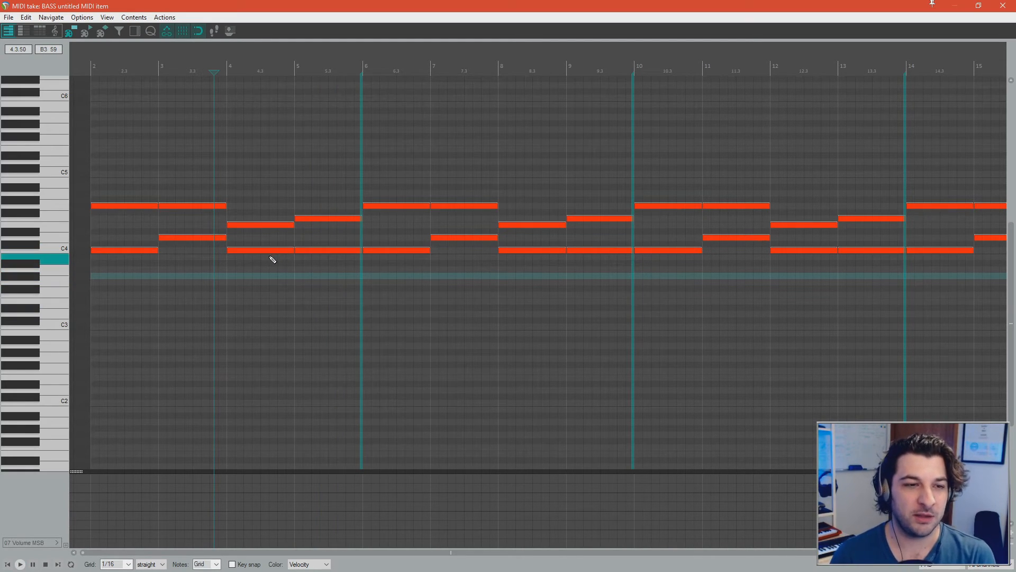
Close the MIDI editor, switch the PAD instrument to the CMI Grand & JX Strings preset, and close its window.
{"action": "left_click", "coordinate": [1003, 7]}
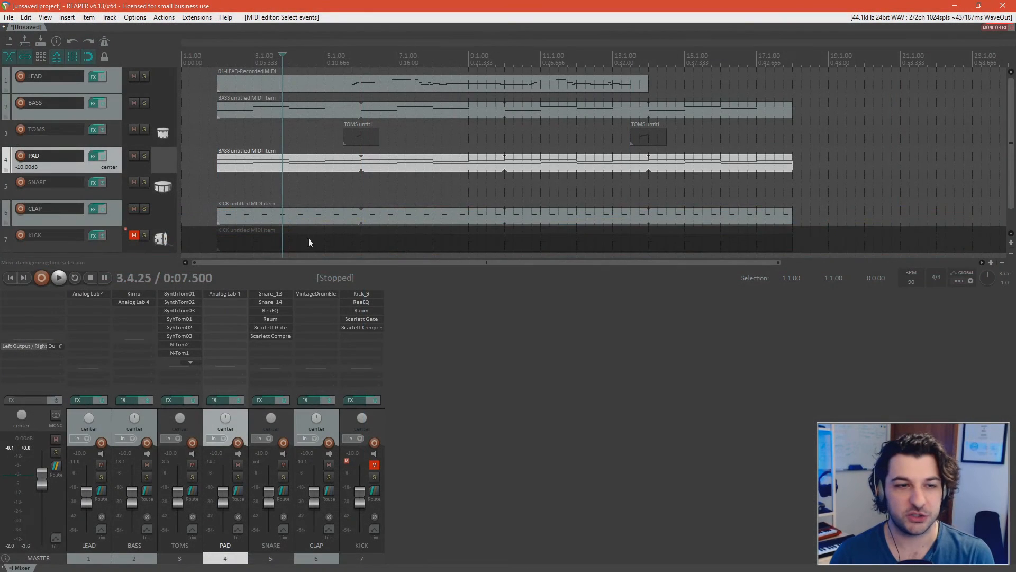
{"action": "left_click", "coordinate": [94, 158]}
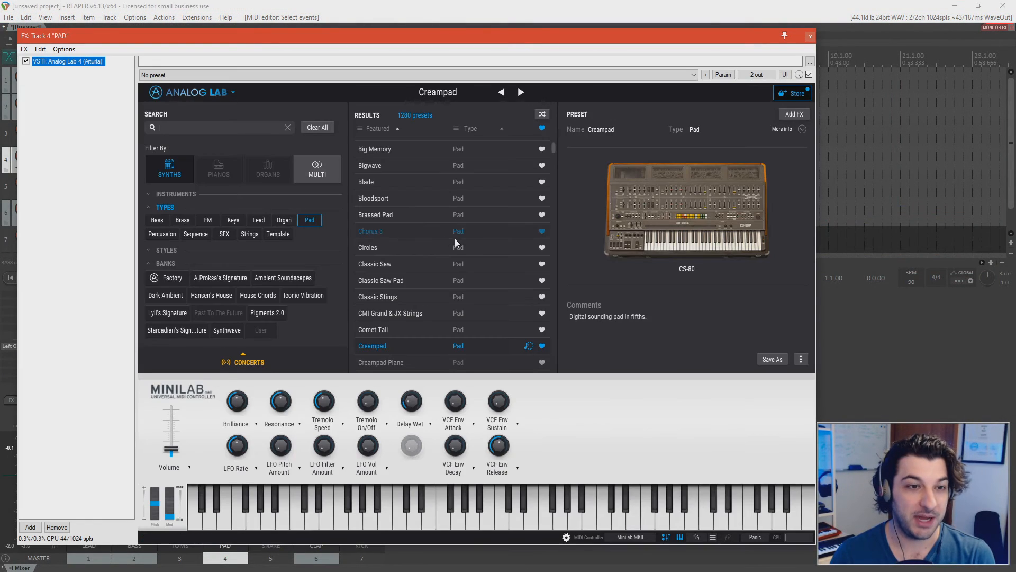
{"action": "scroll", "coordinate": [442, 323], "scroll_direction": "up", "scroll_amount": 3}
{"action": "scroll", "coordinate": [437, 299], "scroll_direction": "up", "scroll_amount": 3}
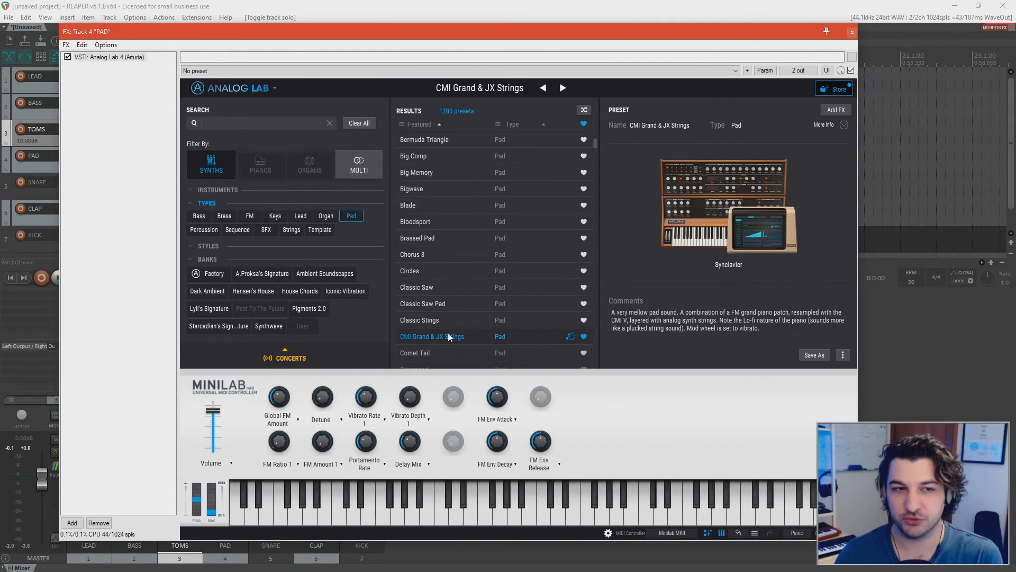
{"action": "left_click", "coordinate": [851, 32]}
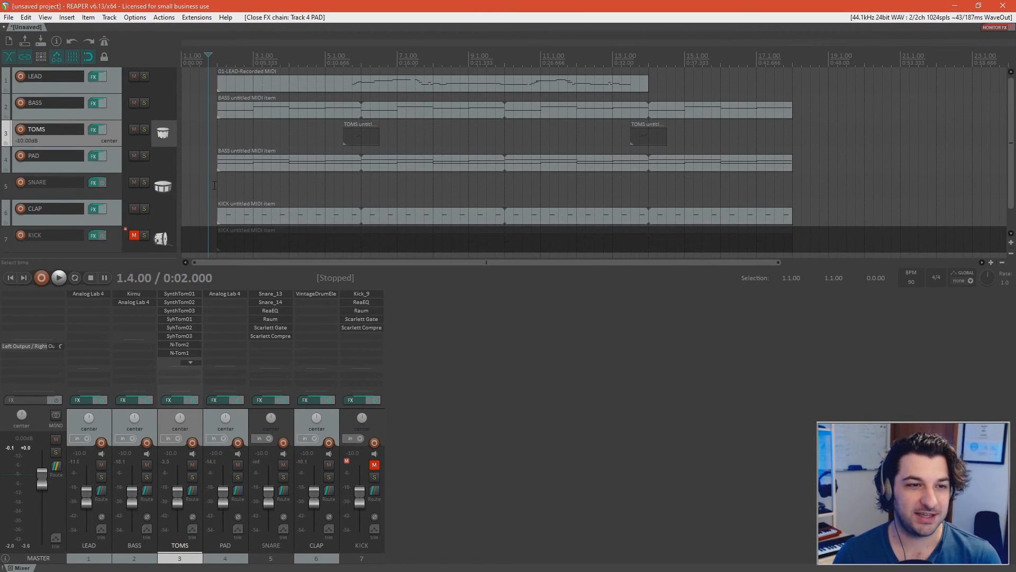
Play the whole arrangement from just before bar 2 to check how the pad sits with the other tracks.
{"action": "left_click", "coordinate": [212, 186]}
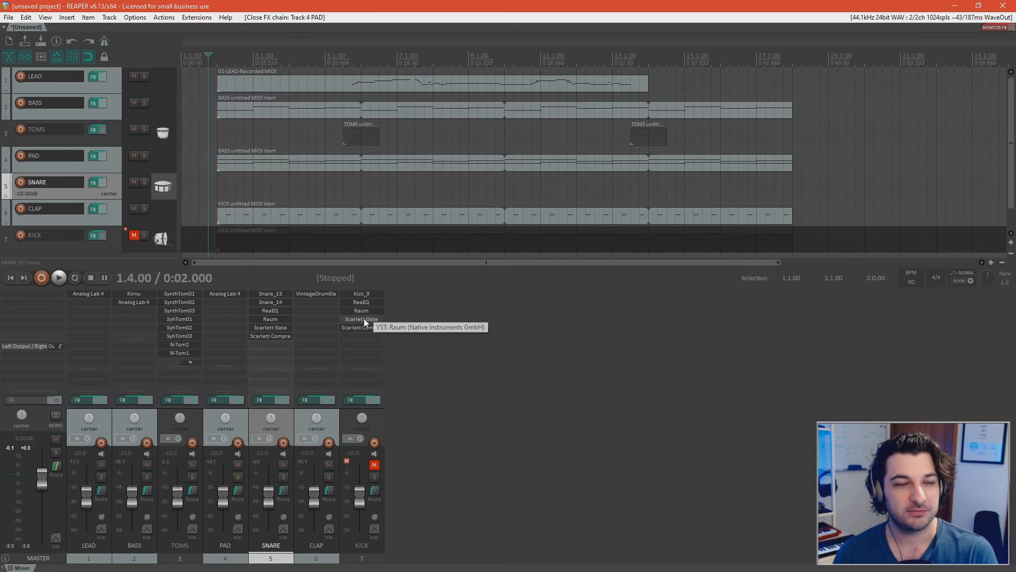
{"action": "key", "text": "space"}
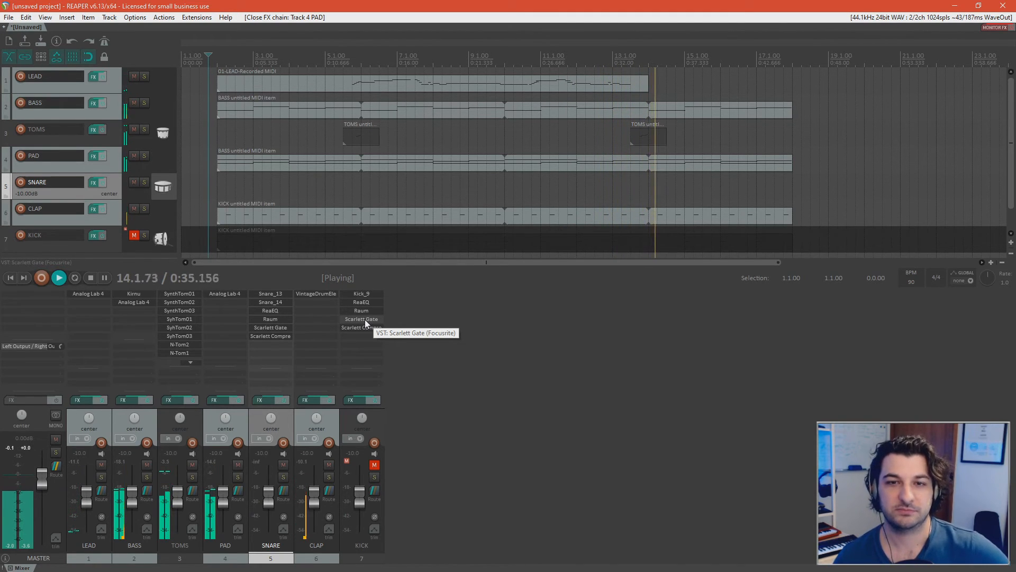
{"action": "key", "text": "space"}
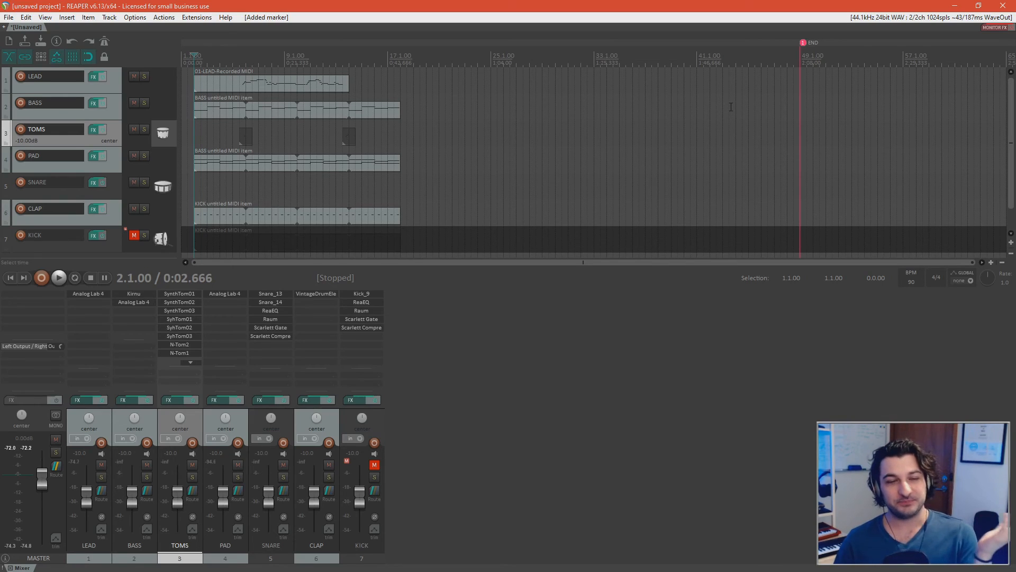
{"action": "scroll", "coordinate": [549, 156], "scroll_direction": "up", "scroll_amount": 3}
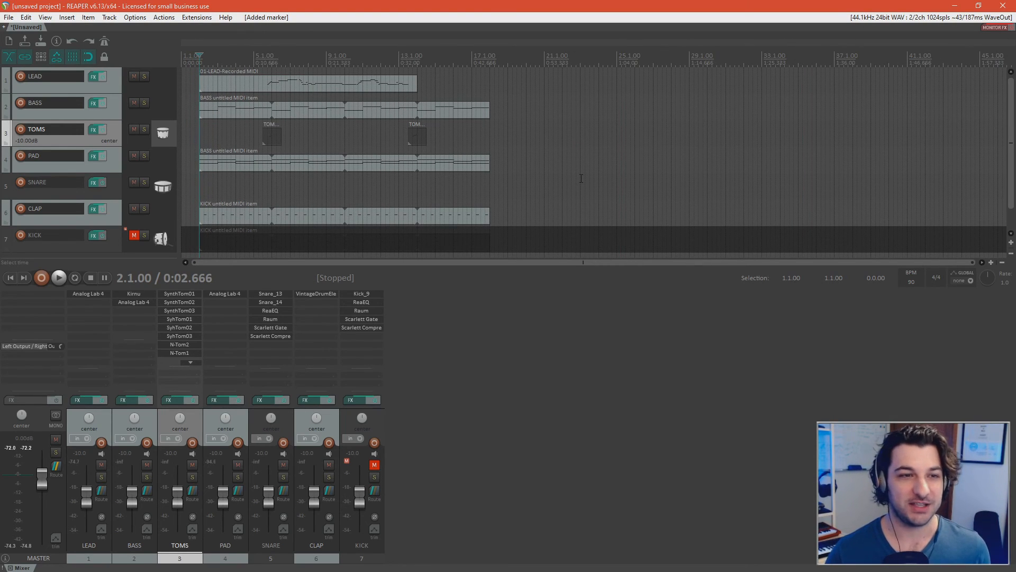